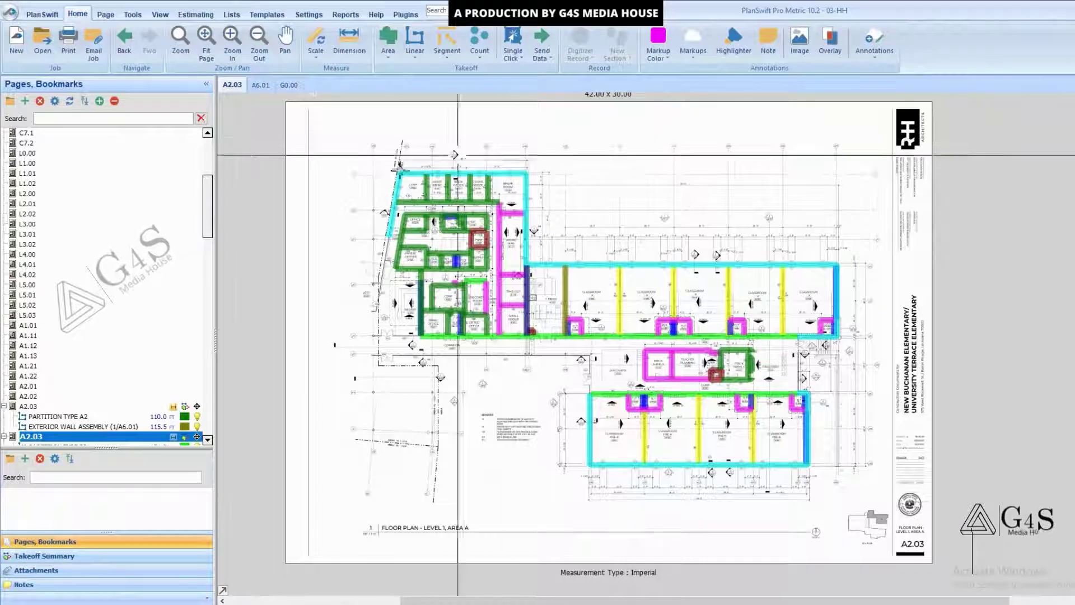
# Open the G0.00 cover sheet and zoom into its index of drawings.
pyautogui.scroll(1, 360, 172)
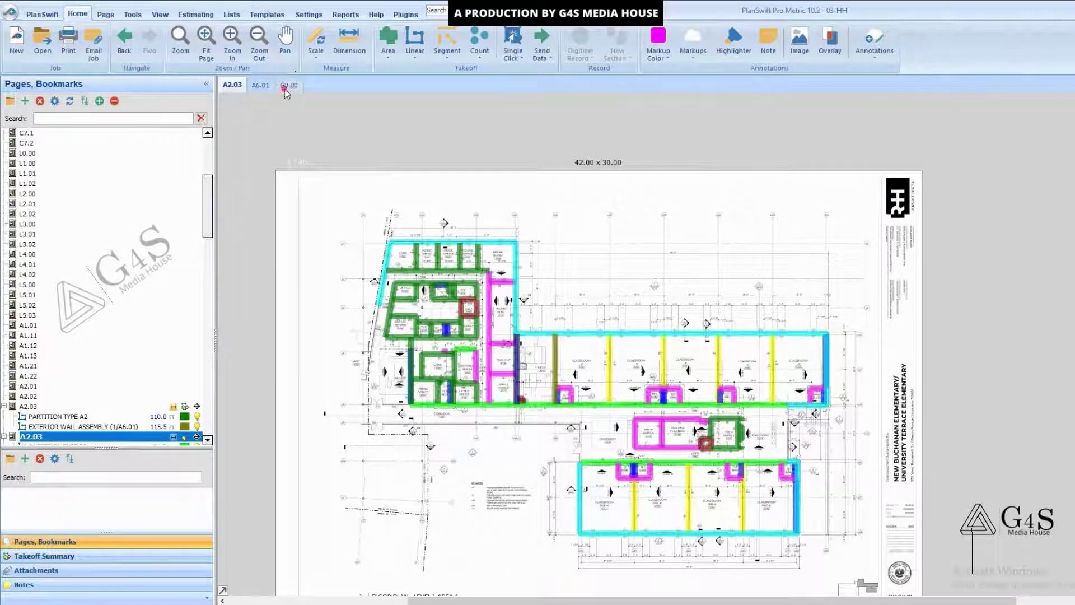
pyautogui.click(289, 86)
pyautogui.scroll(3, 576, 327)
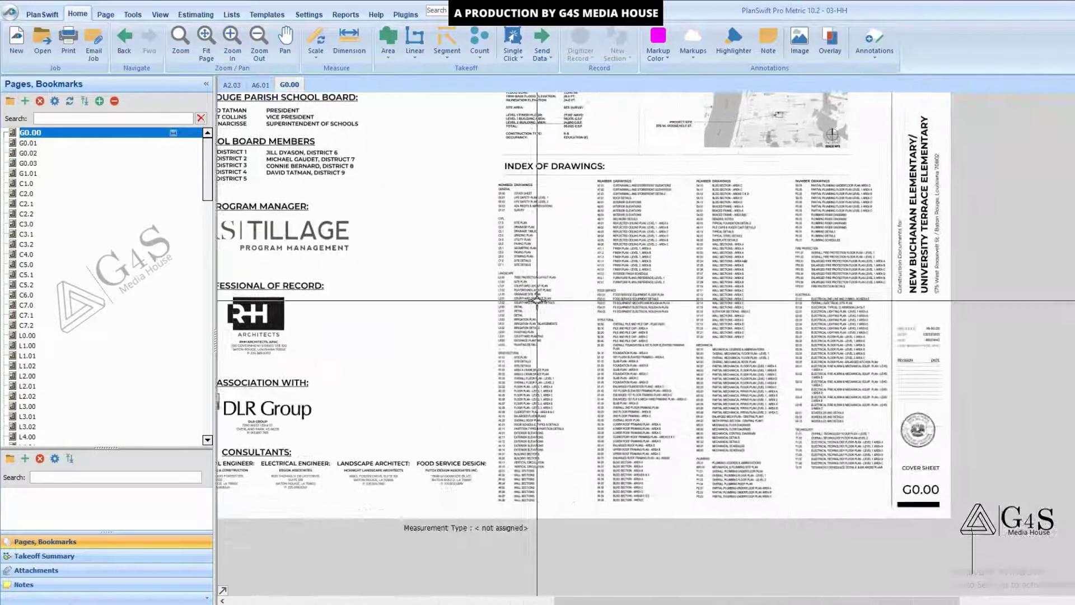
pyautogui.moveTo(480, 151)
pyautogui.mouseDown()
pyautogui.moveTo(804, 386)
pyautogui.moveTo(876, 507)
pyautogui.mouseUp()
# Highlight the A3.11 Partition Types & Partition Details row in the index.
pyautogui.scroll(4, 547, 403)
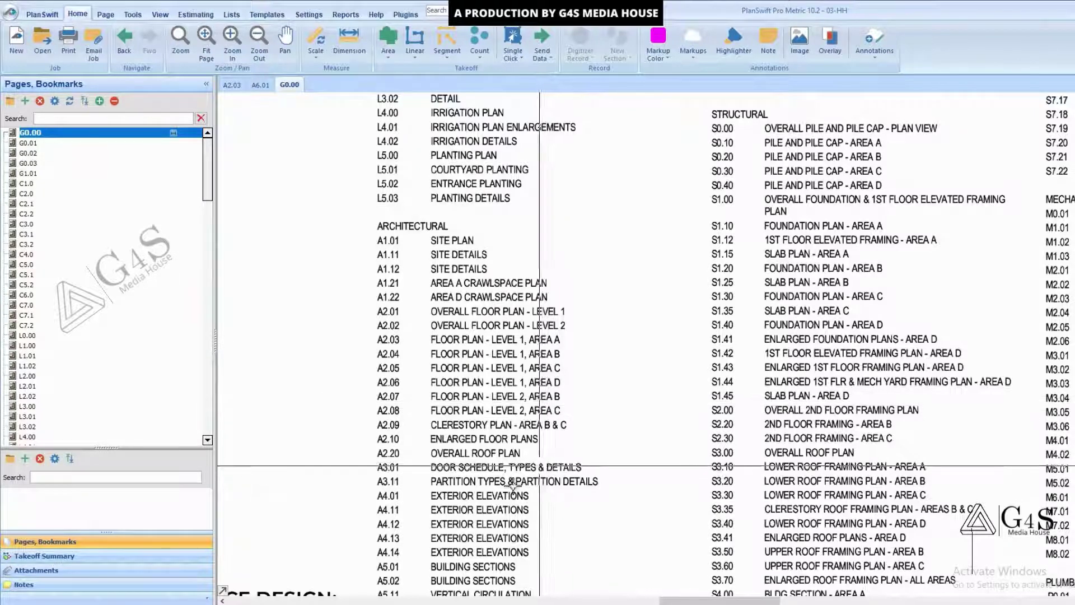
pyautogui.scroll(-3, 480, 480)
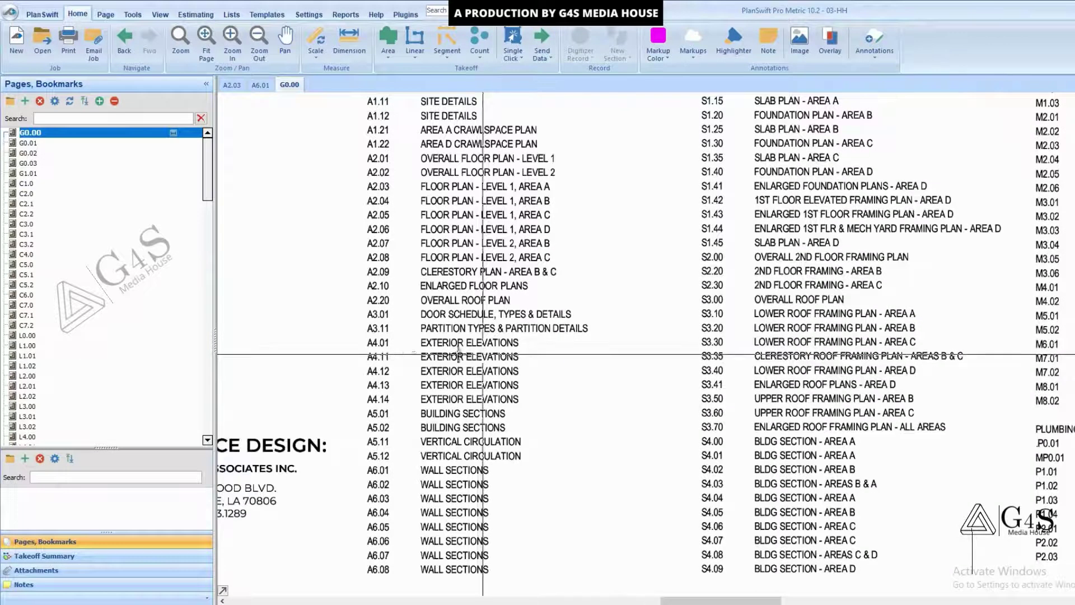
pyautogui.moveTo(354, 318); pyautogui.dragTo(603, 333)
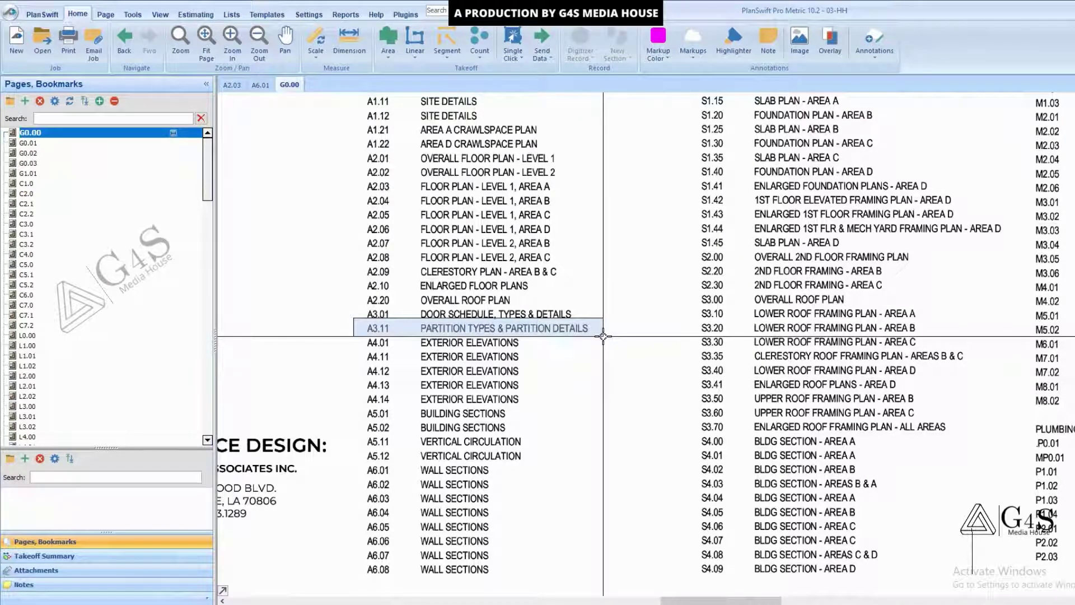
# Go to page A3.011 in the Pages tree and pan so the top of the sheet shows.
pyautogui.scroll(2, 250, 240)
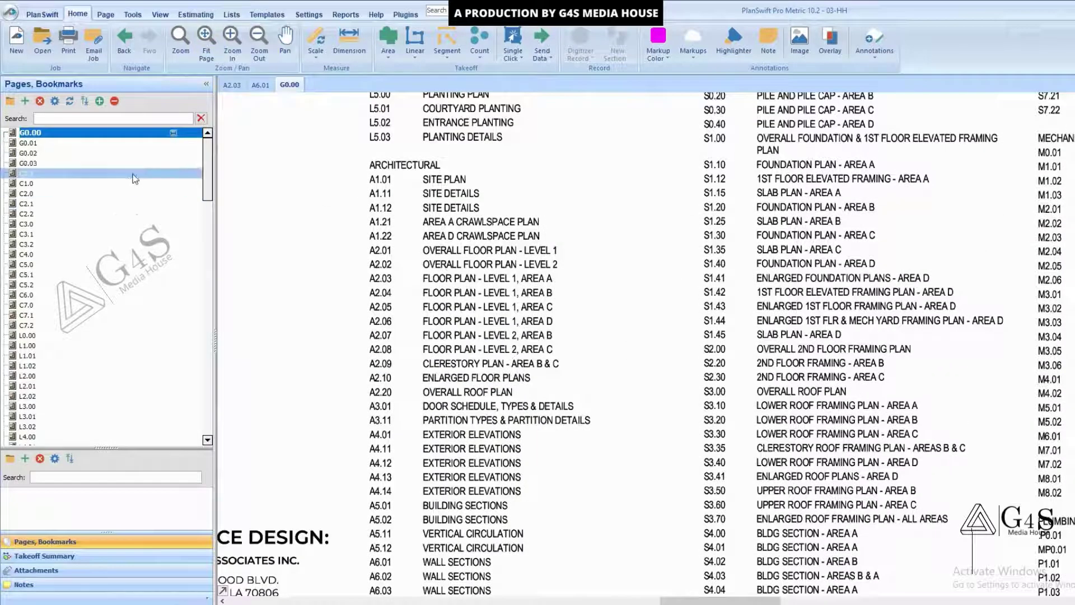
pyautogui.scroll(-10, 95, 263)
pyautogui.click(95, 263)
pyautogui.scroll(-7, 95, 264)
pyautogui.click(111, 294)
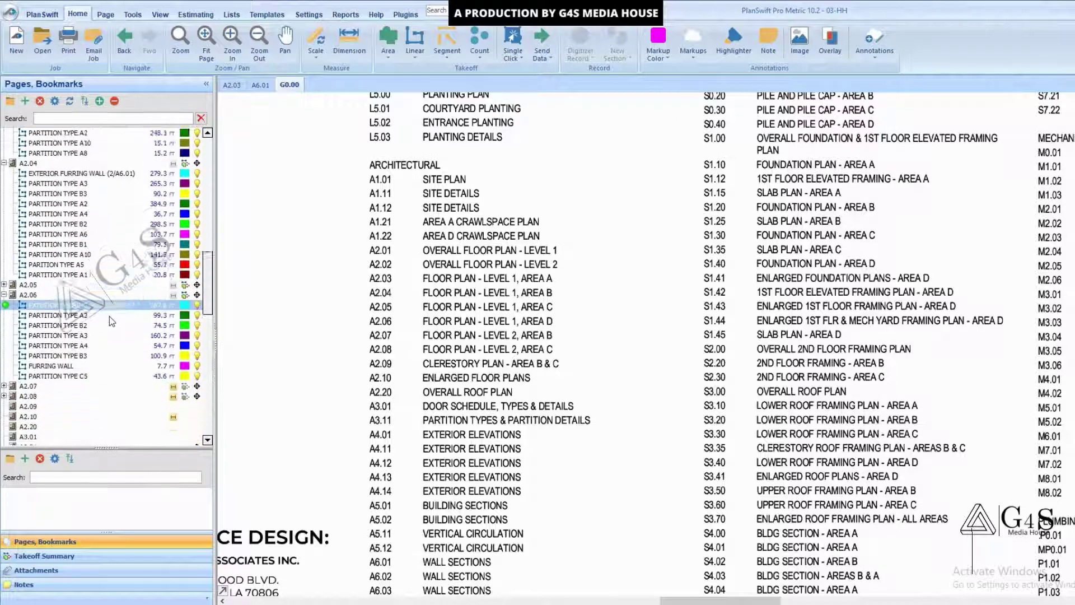
pyautogui.scroll(-3, 109, 316)
pyautogui.click(95, 325)
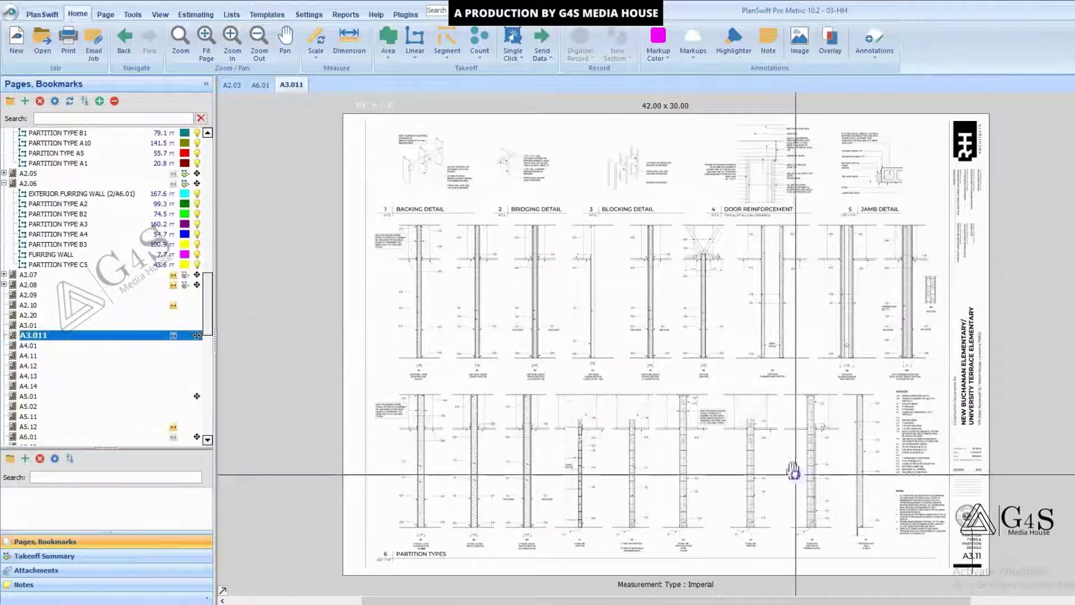
pyautogui.moveTo(791, 468); pyautogui.dragTo(771, 424)
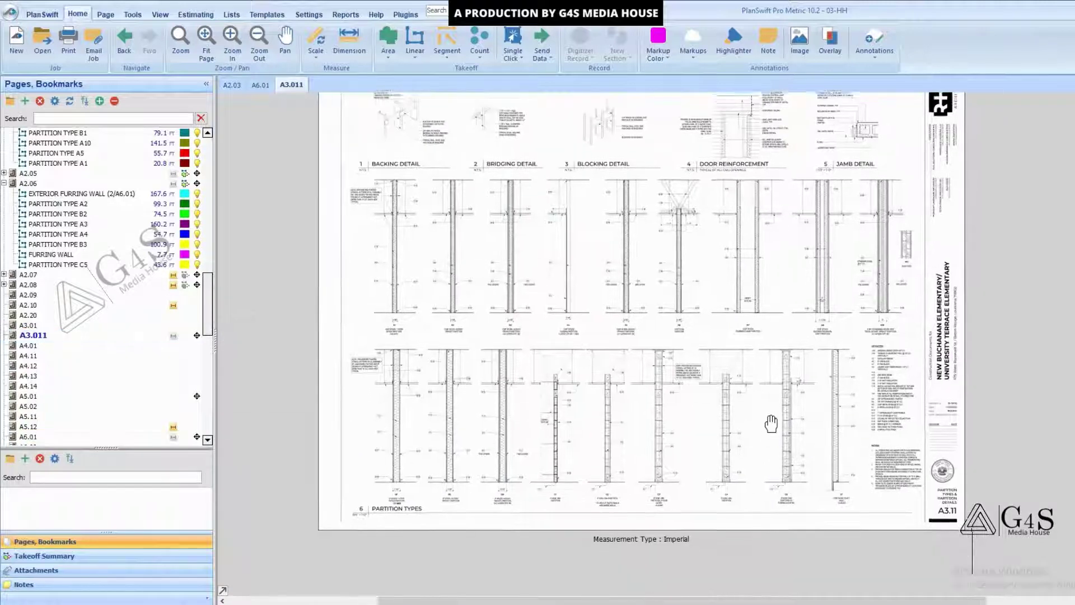
pyautogui.moveTo(619, 300); pyautogui.dragTo(612, 336)
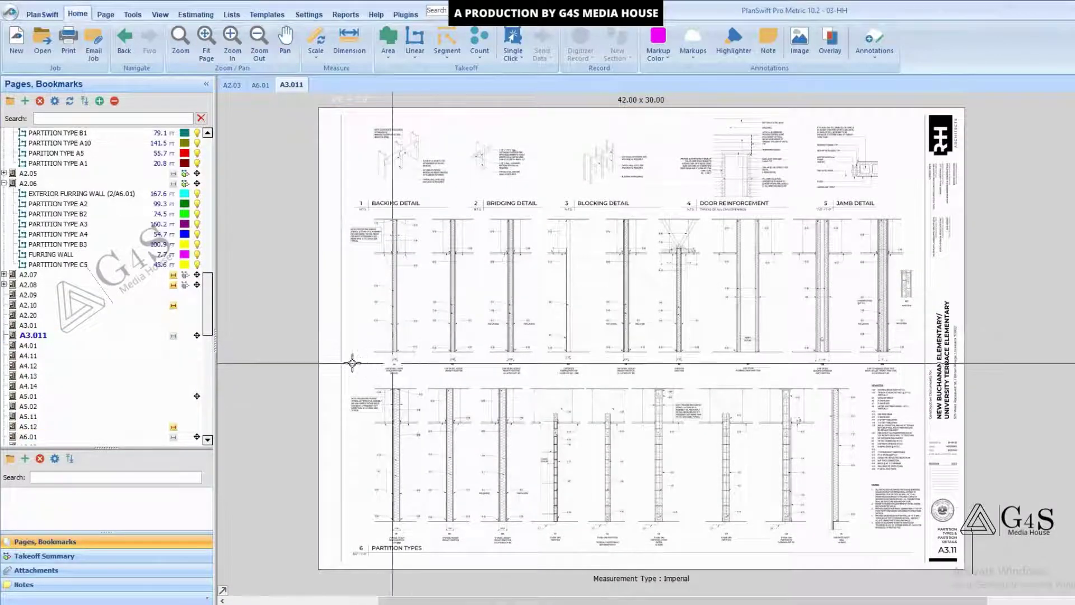
pyautogui.scroll(6, 349, 361)
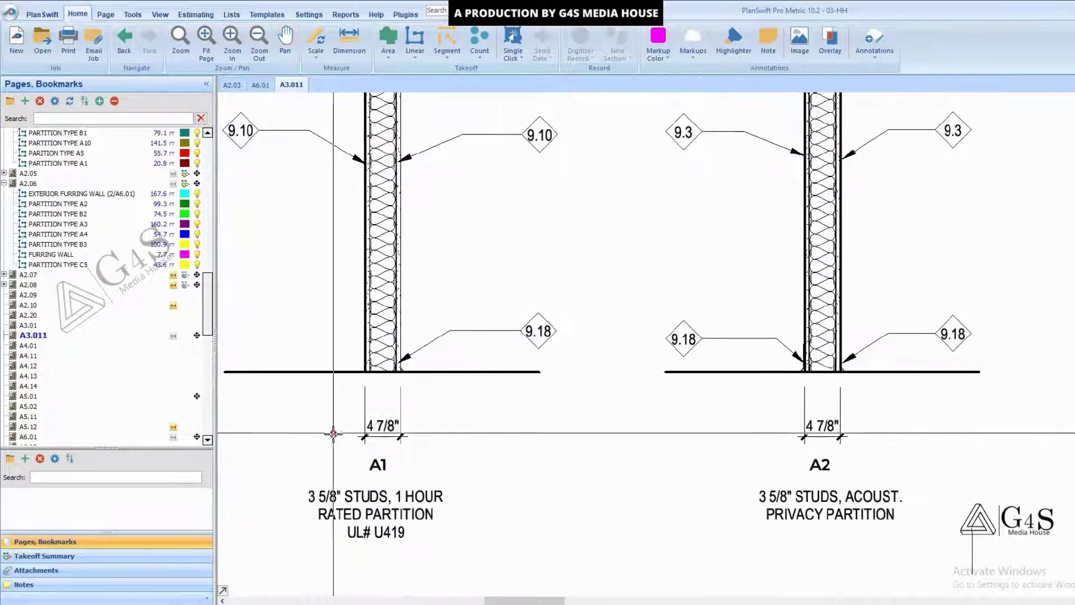
pyautogui.scroll(-2, 435, 312)
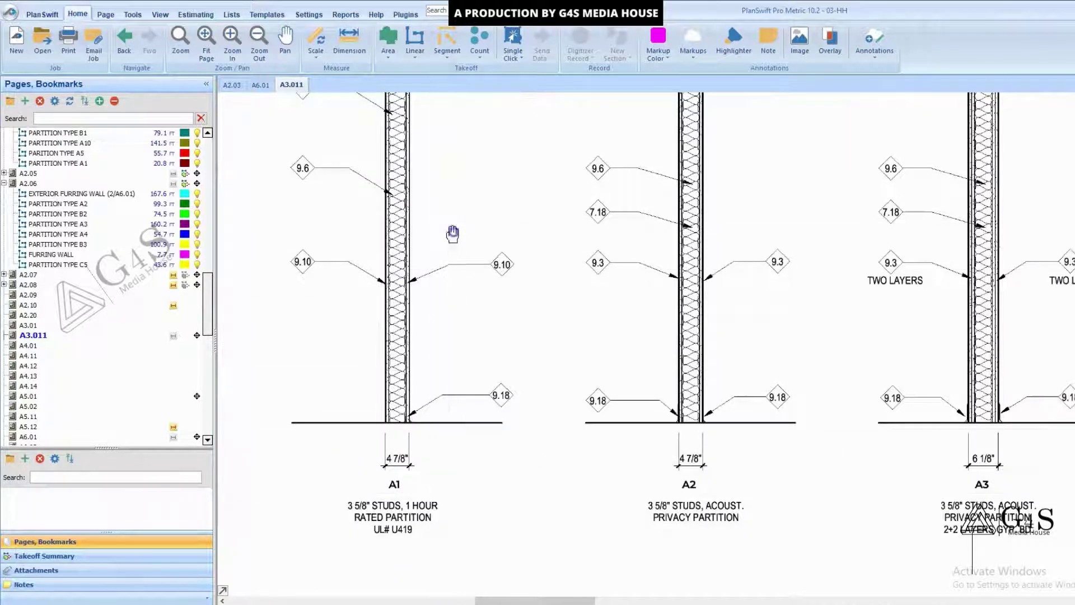
pyautogui.moveTo(453, 235); pyautogui.dragTo(456, 302)
pyautogui.moveTo(499, 456); pyautogui.dragTo(480, 371)
pyautogui.scroll(3, 366, 482)
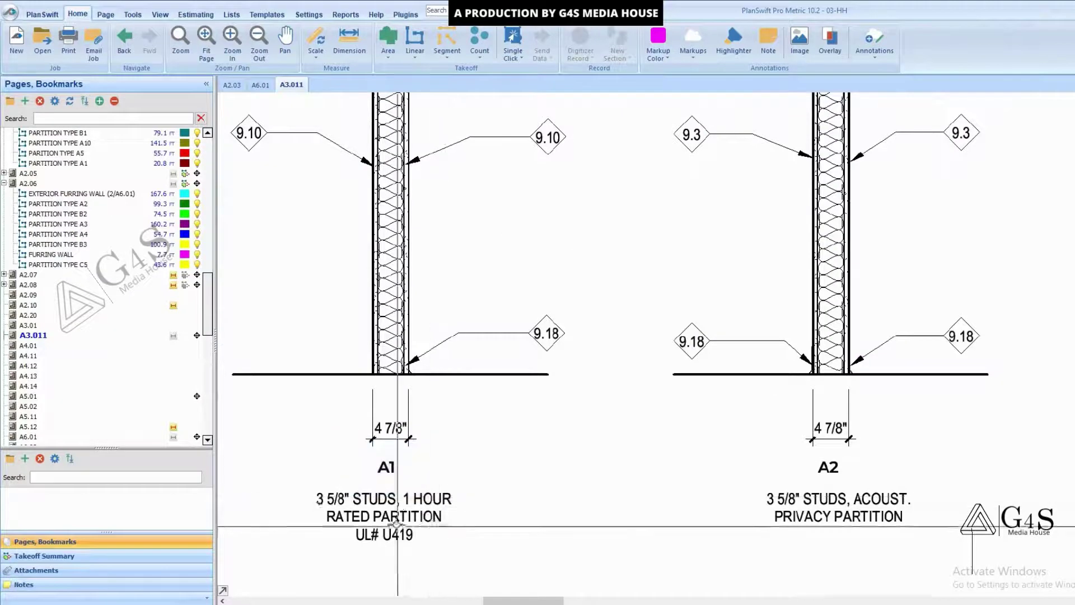
pyautogui.scroll(-3, 397, 526)
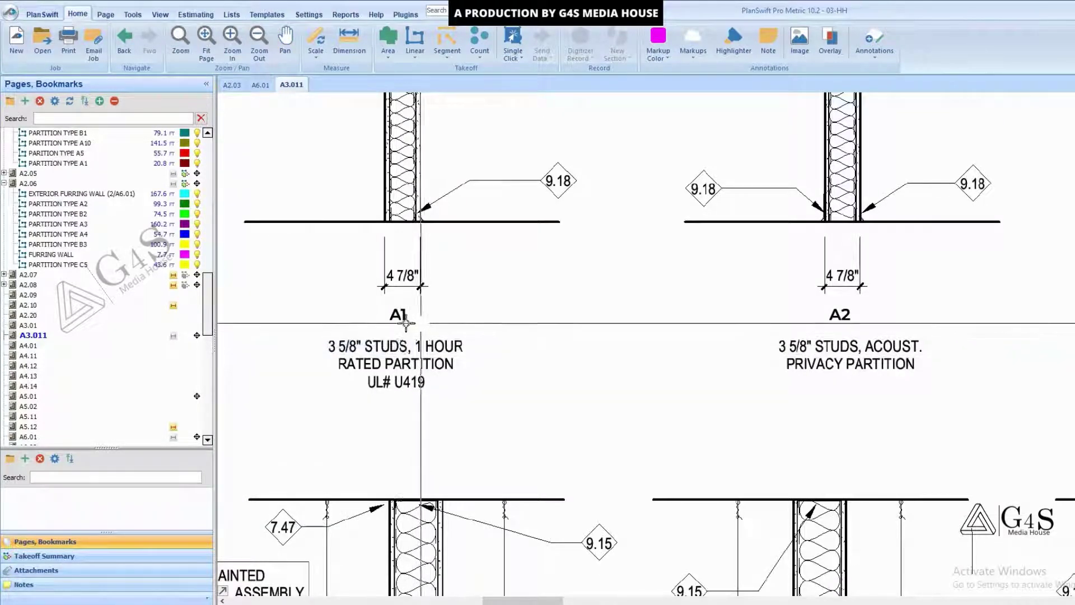
pyautogui.moveTo(406, 326); pyautogui.dragTo(475, 365)
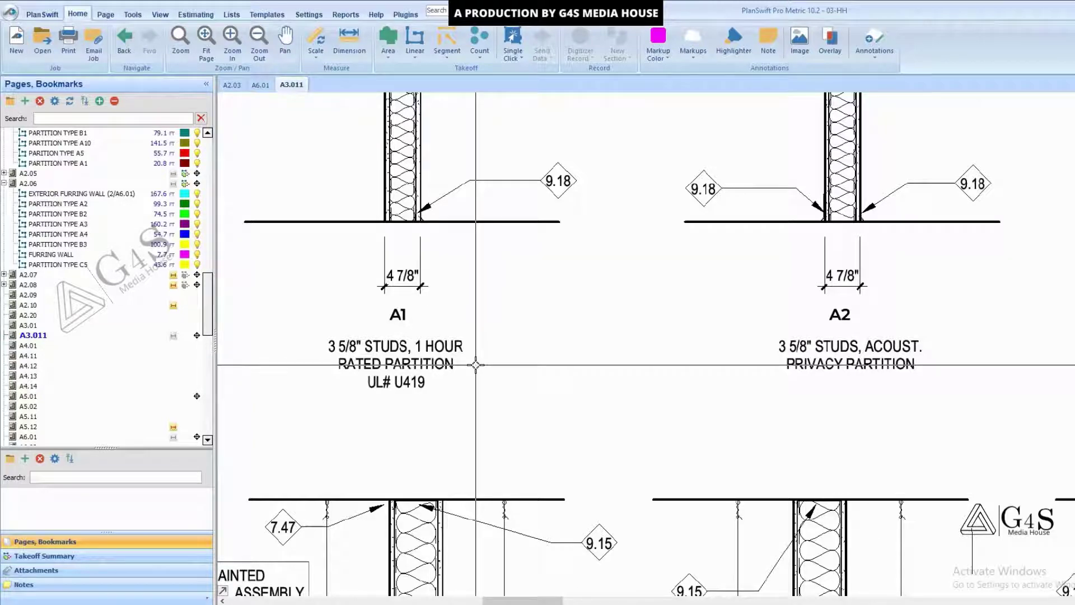
pyautogui.moveTo(679, 352)
pyautogui.mouseDown()
pyautogui.moveTo(666, 384)
pyautogui.moveTo(468, 410)
pyautogui.mouseUp()
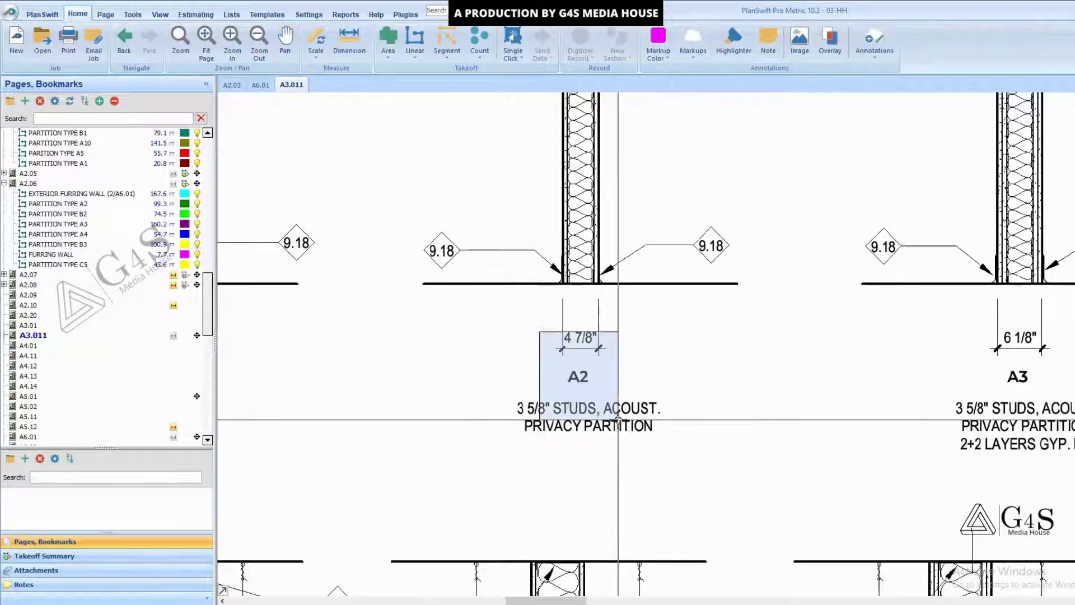
pyautogui.moveTo(666, 435)
pyautogui.mouseDown()
pyautogui.moveTo(619, 434)
pyautogui.moveTo(456, 339)
pyautogui.mouseUp()
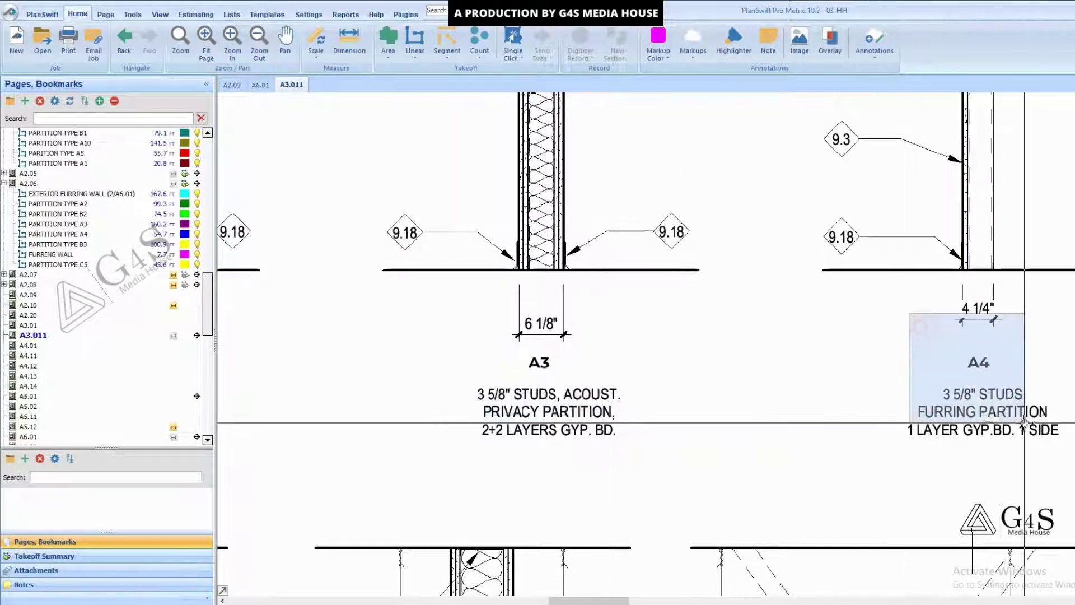
pyautogui.scroll(-4, 758, 432)
pyautogui.moveTo(781, 563); pyautogui.dragTo(582, 405)
pyautogui.moveTo(354, 175)
pyautogui.mouseDown()
pyautogui.moveTo(869, 358)
pyautogui.moveTo(1052, 353)
pyautogui.moveTo(758, 331)
pyautogui.mouseUp()
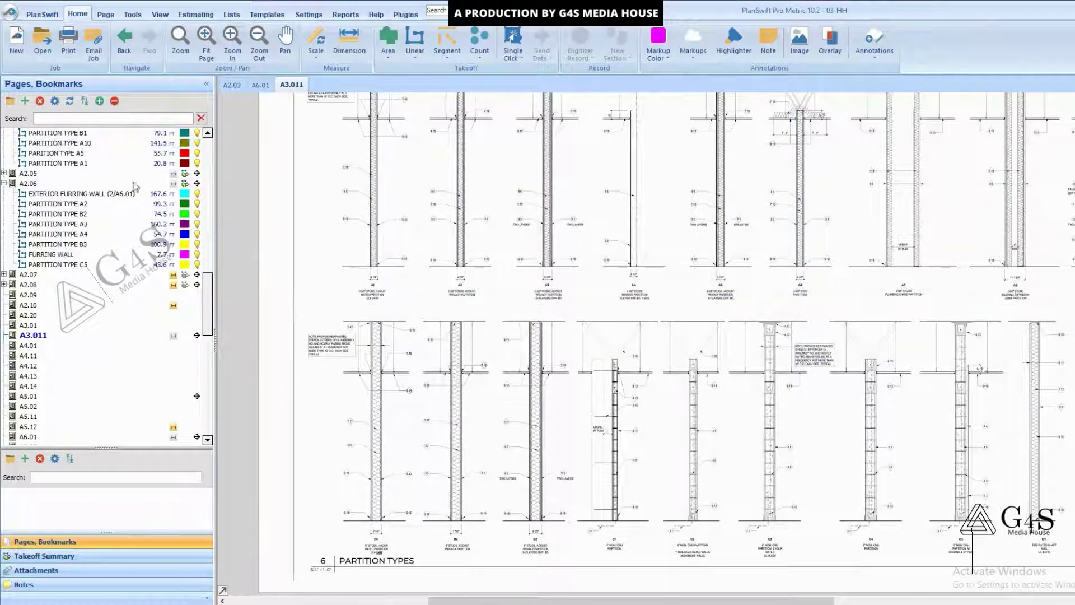
pyautogui.click(231, 88)
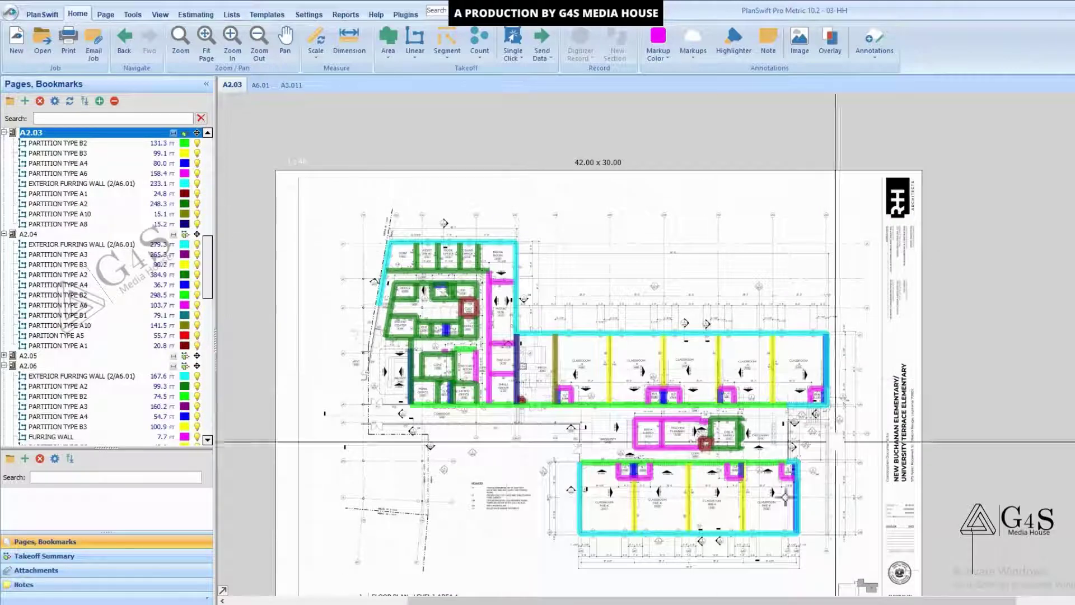
pyautogui.click(291, 86)
pyautogui.scroll(3, 580, 436)
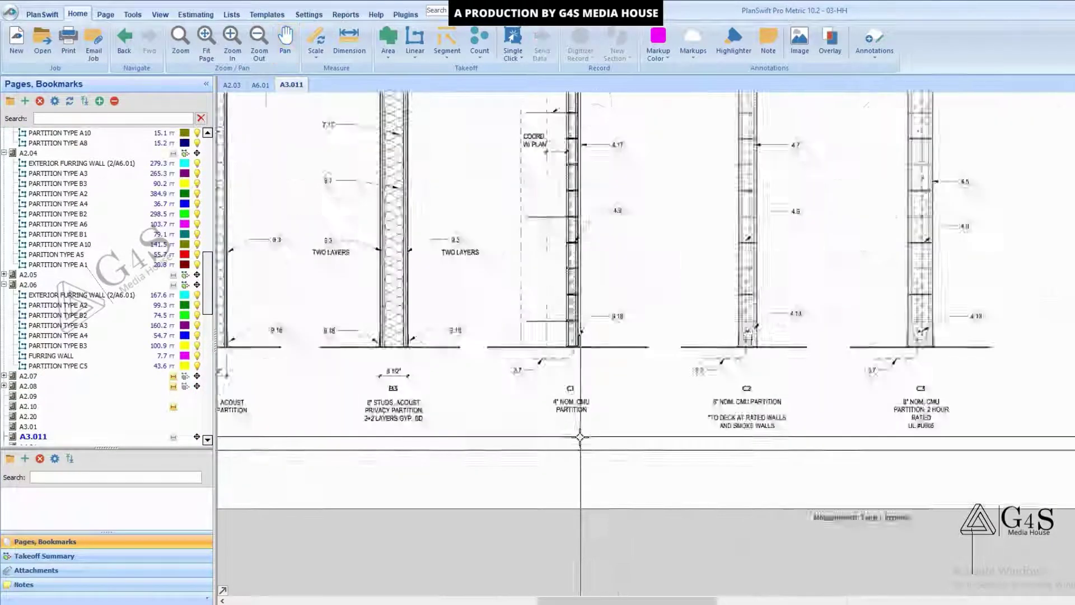
pyautogui.scroll(2, 580, 436)
pyautogui.scroll(2, 629, 439)
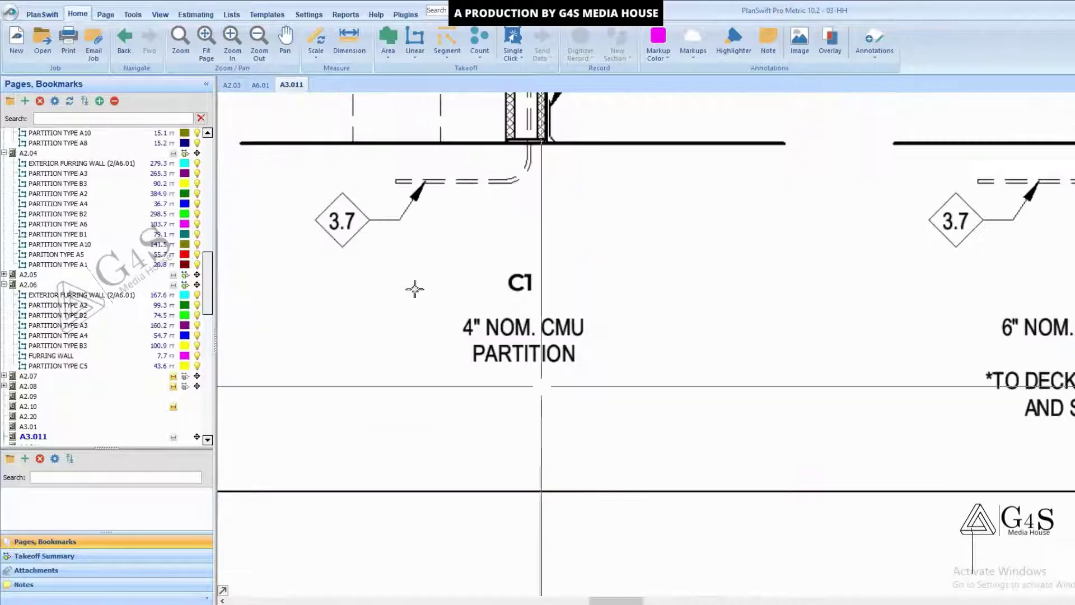
pyautogui.moveTo(371, 257); pyautogui.dragTo(689, 411)
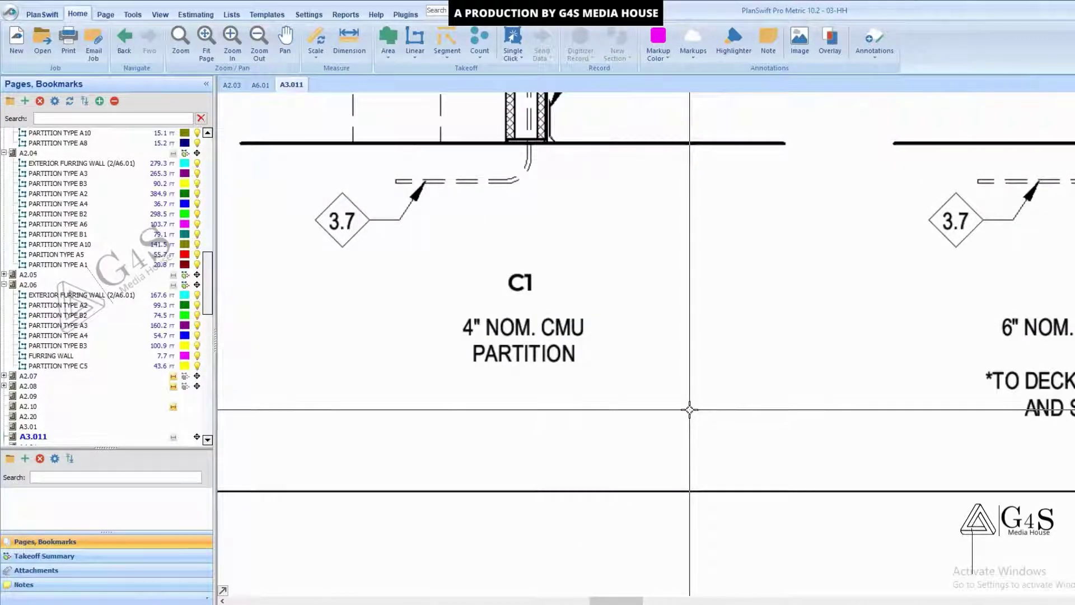
pyautogui.scroll(-2, 689, 410)
pyautogui.moveTo(689, 410)
pyautogui.mouseDown()
pyautogui.moveTo(768, 302)
pyautogui.moveTo(681, 341)
pyautogui.mouseUp()
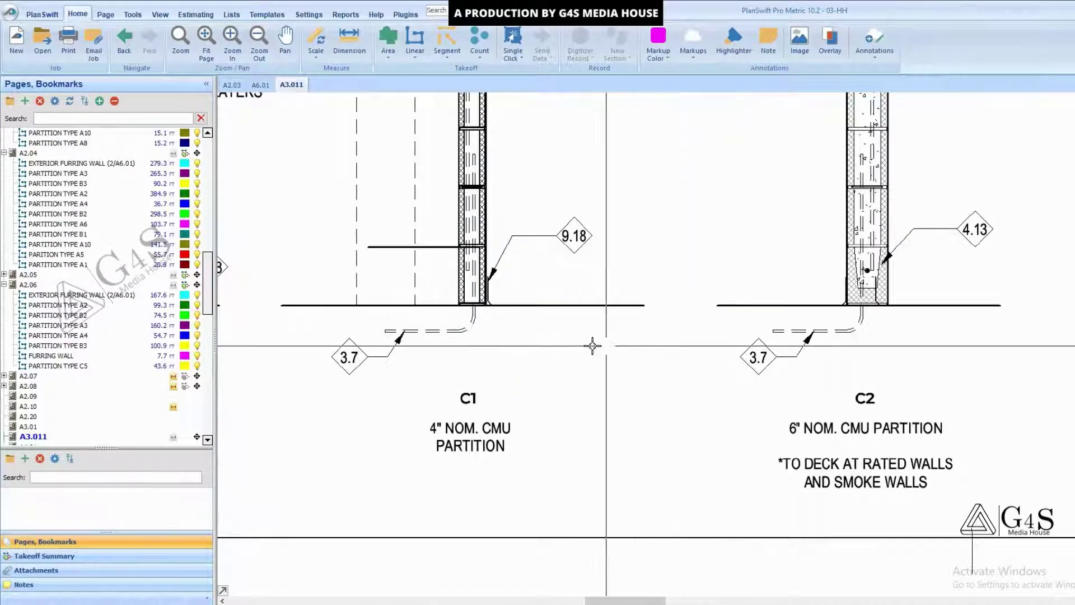
pyautogui.scroll(-1, 601, 329)
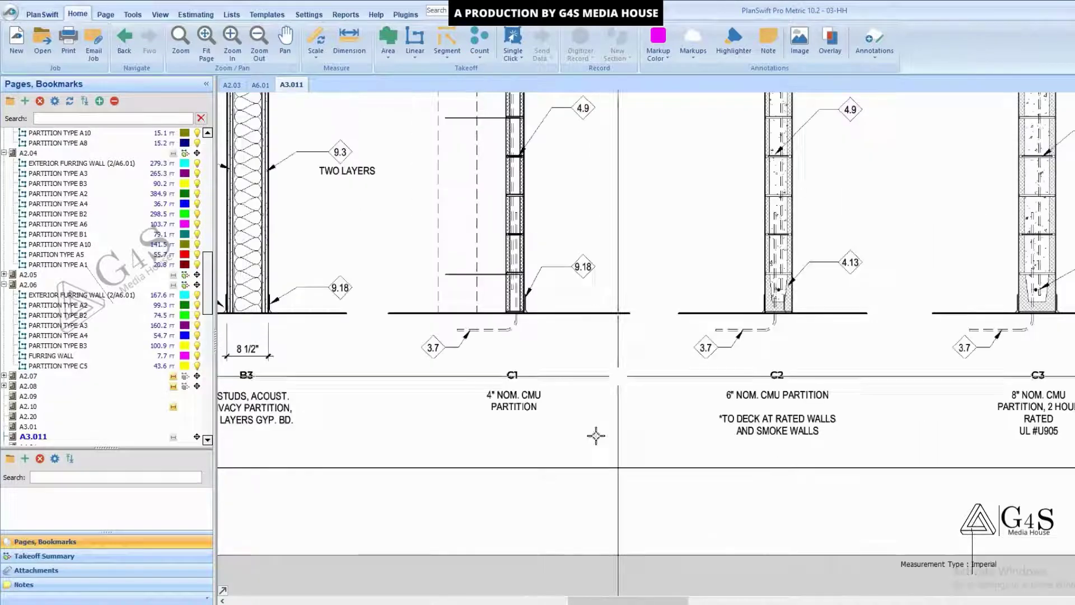
pyautogui.moveTo(764, 359); pyautogui.dragTo(839, 445)
pyautogui.scroll(1, 475, 427)
pyautogui.moveTo(477, 321); pyautogui.dragTo(604, 449)
pyautogui.moveTo(737, 451); pyautogui.dragTo(557, 412)
pyautogui.moveTo(595, 297); pyautogui.dragTo(739, 442)
pyautogui.moveTo(948, 456); pyautogui.dragTo(355, 439)
pyautogui.scroll(1, 392, 336)
pyautogui.moveTo(390, 284)
pyautogui.mouseDown()
pyautogui.moveTo(582, 460)
pyautogui.moveTo(371, 463)
pyautogui.moveTo(405, 464)
pyautogui.mouseUp()
pyautogui.scroll(-1, 746, 446)
pyautogui.scroll(1, 520, 463)
pyautogui.scroll(-2, 629, 394)
pyautogui.moveTo(303, 494); pyautogui.dragTo(457, 518)
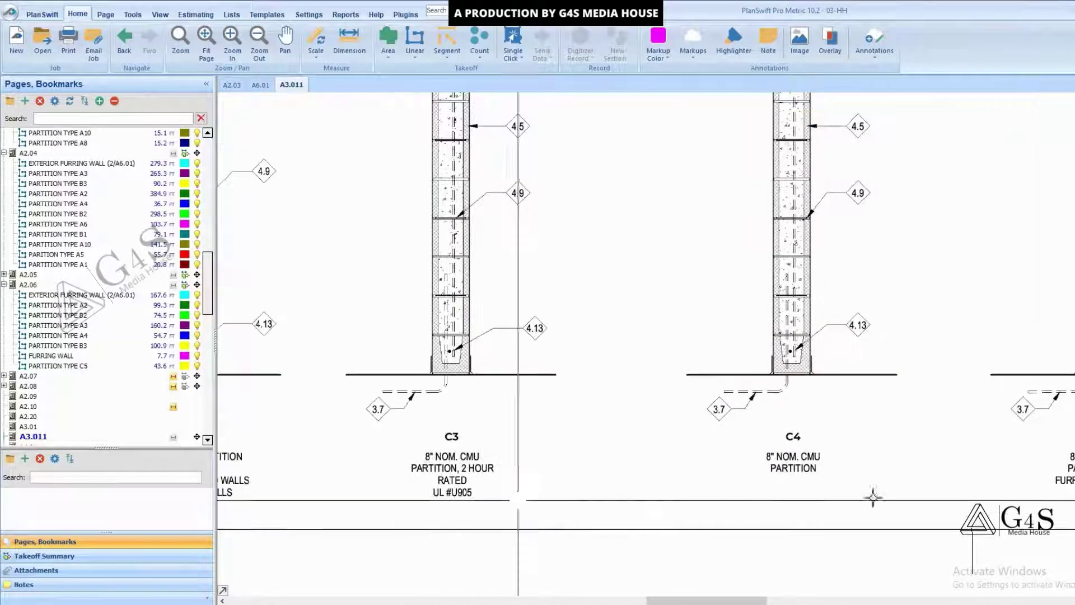
# Zoom around sheet A3.11 and start an area measurement on the C3 wall height.
pyautogui.scroll(-1, 747, 460)
pyautogui.scroll(3, 747, 461)
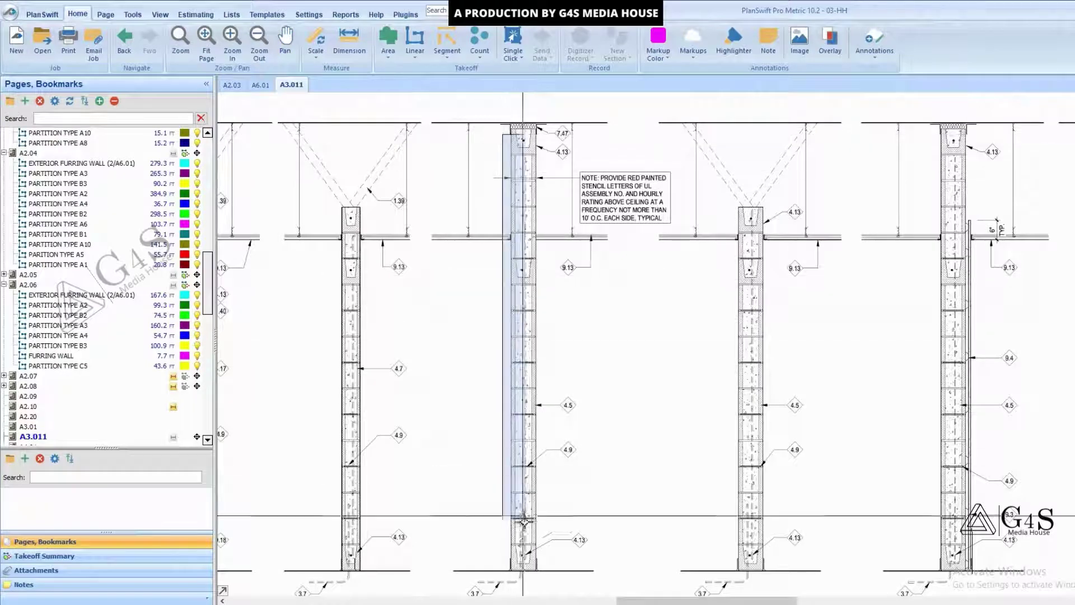
pyautogui.click(504, 119)
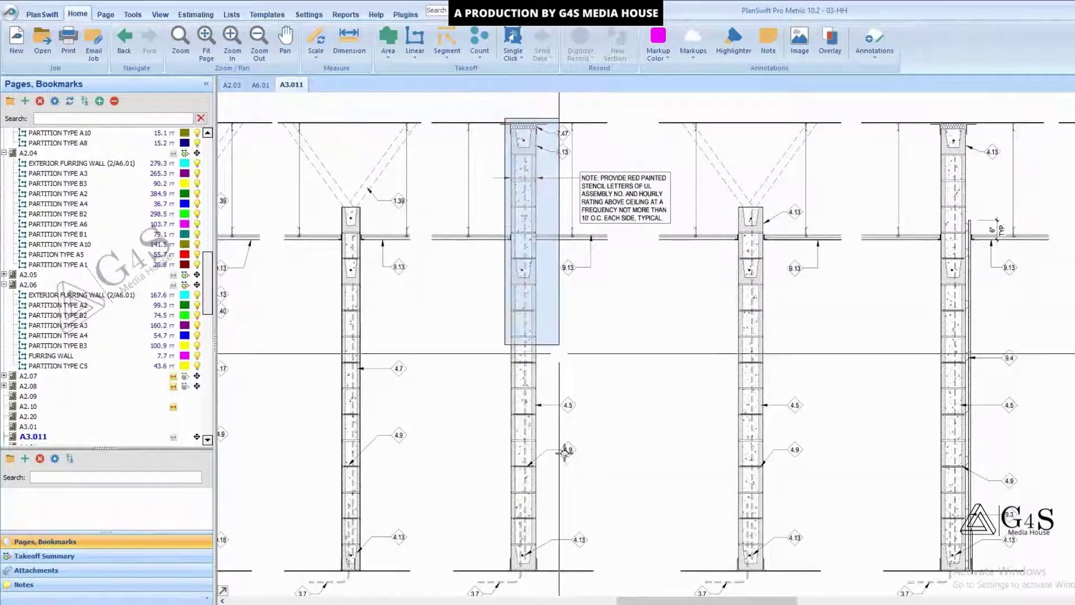
pyautogui.scroll(-3, 566, 347)
pyautogui.scroll(2, 550, 477)
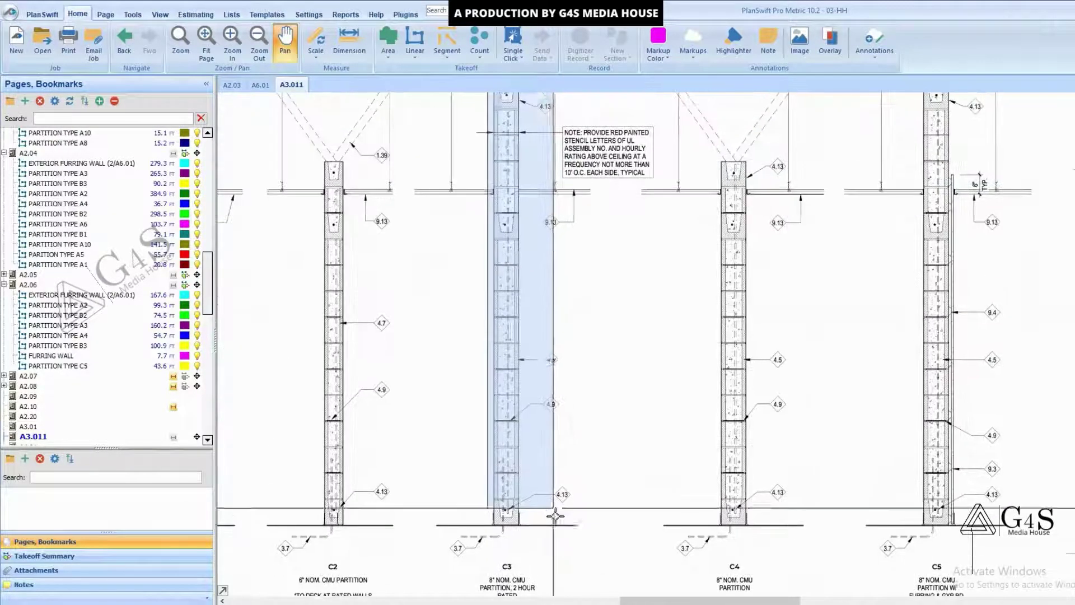
pyautogui.scroll(3, 486, 205)
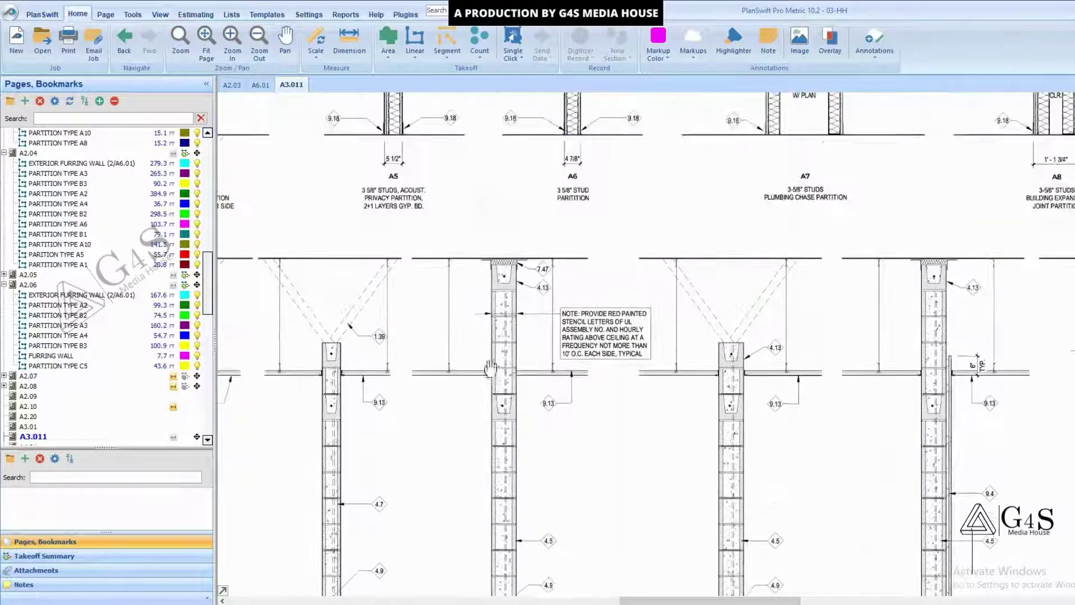
pyautogui.scroll(4, 672, 305)
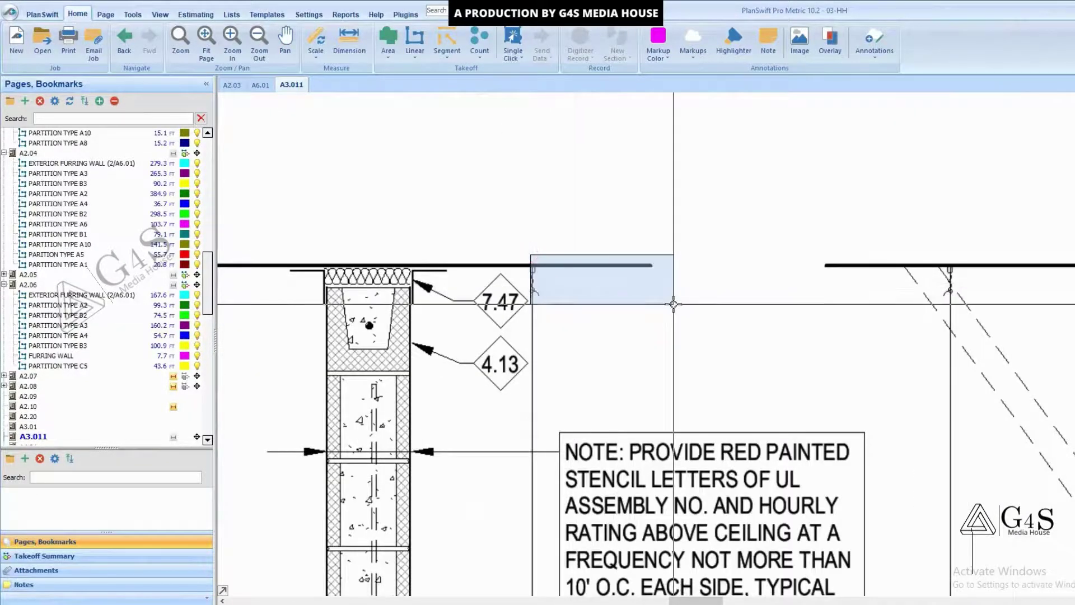
pyautogui.scroll(-4, 673, 304)
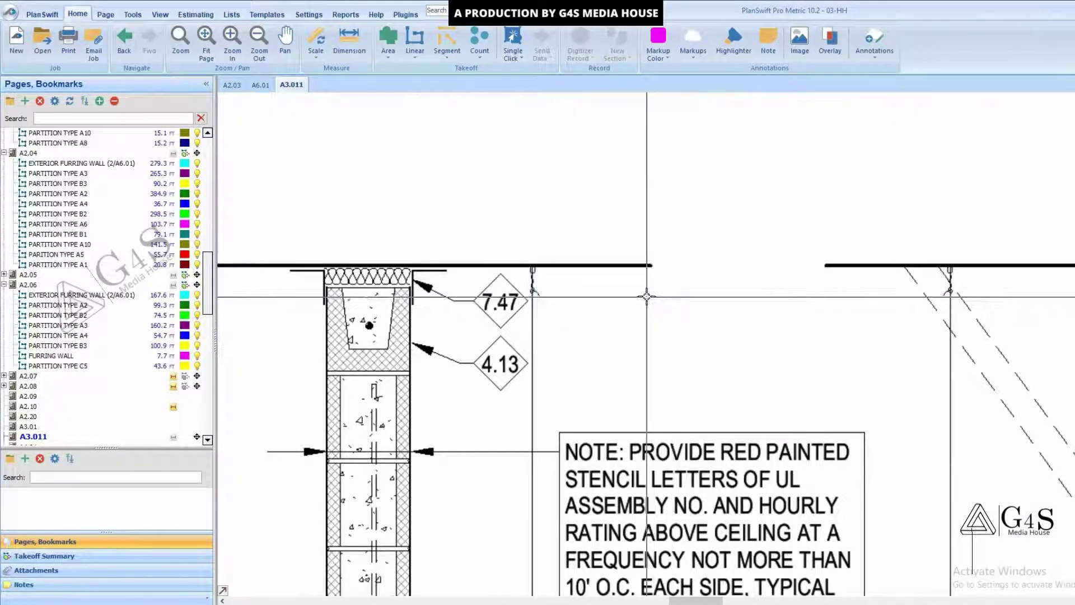
pyautogui.scroll(-3, 666, 308)
pyautogui.scroll(3, 658, 316)
pyautogui.scroll(-3, 658, 316)
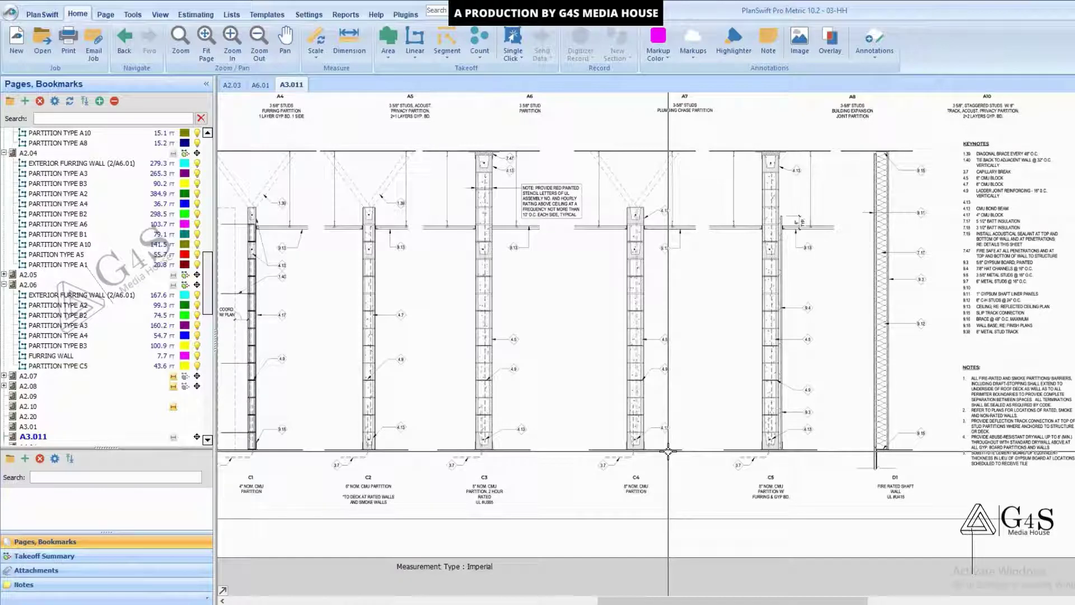
pyautogui.scroll(3, 658, 230)
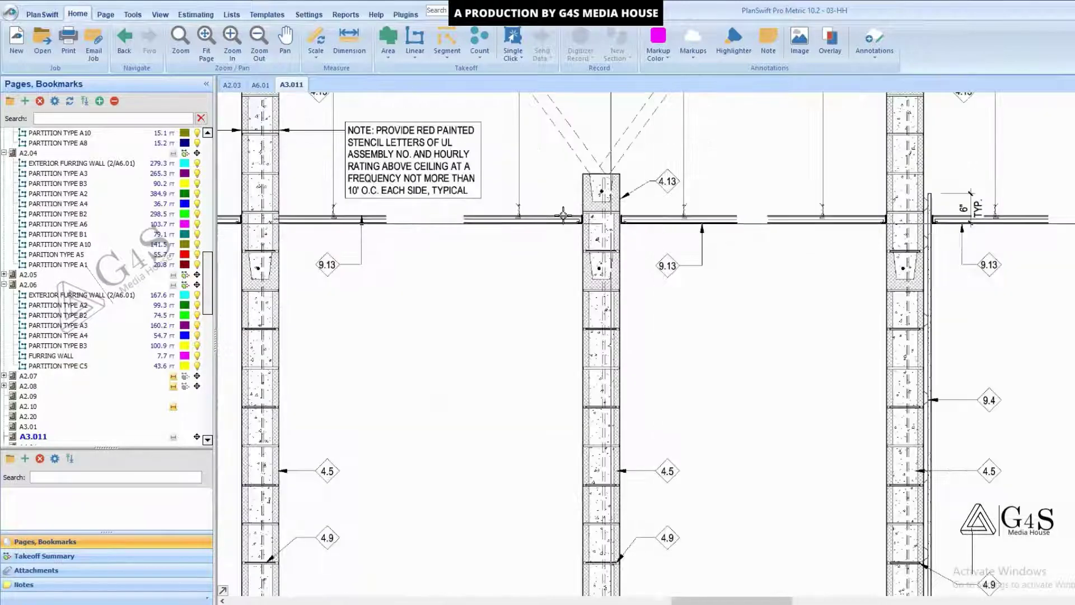
# Mark the ceiling line, the gap above the middle column top, and the C4 base label.
pyautogui.moveTo(461, 216)
pyautogui.mouseDown()
pyautogui.moveTo(751, 238)
pyautogui.moveTo(686, 172)
pyautogui.mouseUp()
pyautogui.moveTo(683, 240); pyautogui.dragTo(679, 293)
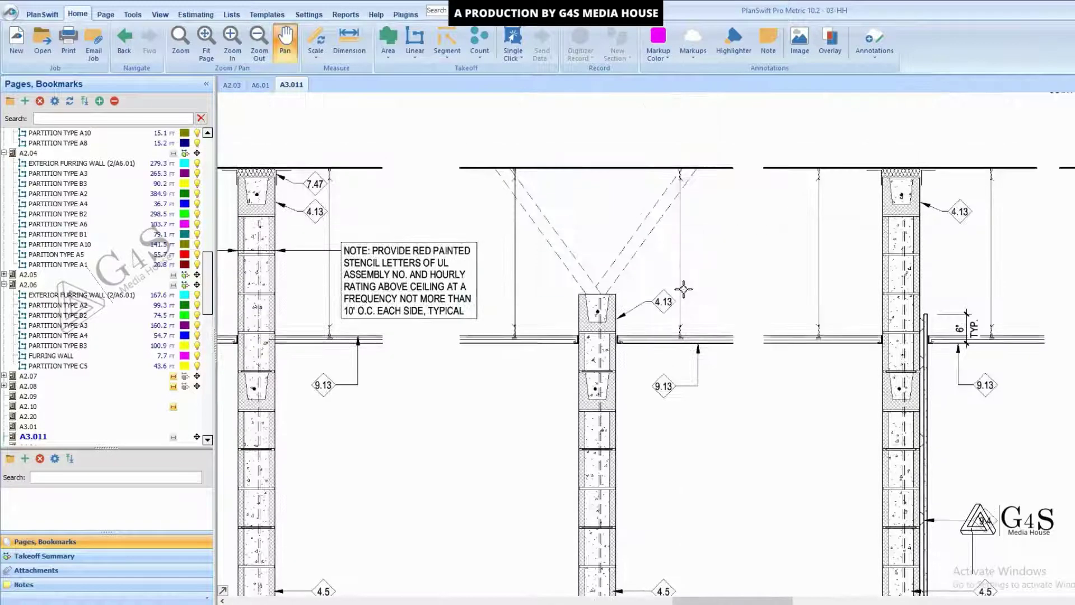
pyautogui.moveTo(680, 176); pyautogui.dragTo(604, 287)
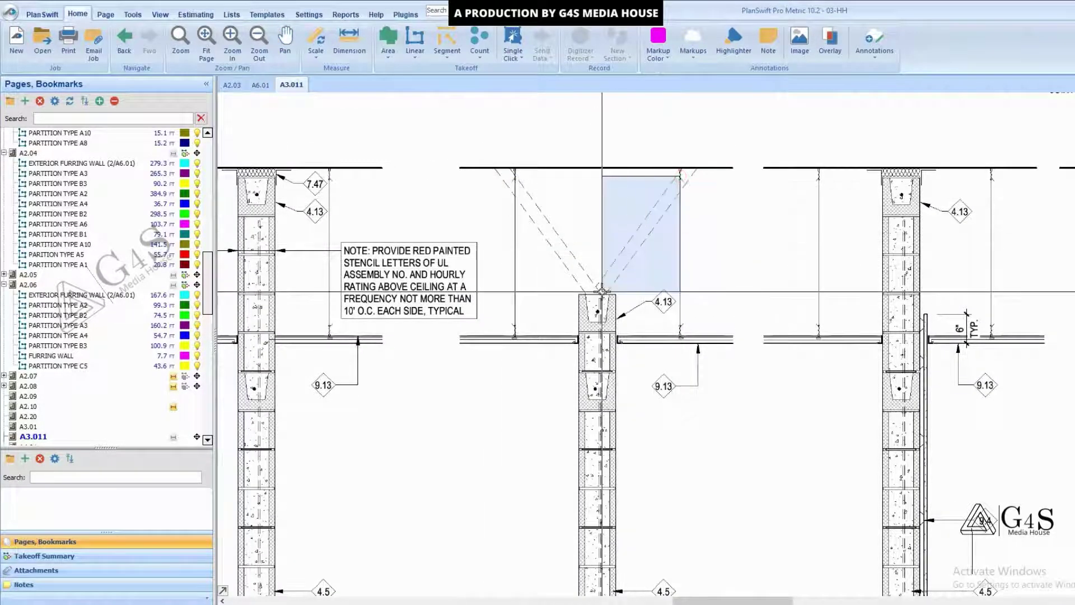
pyautogui.scroll(-5, 610, 426)
pyautogui.scroll(5, 620, 432)
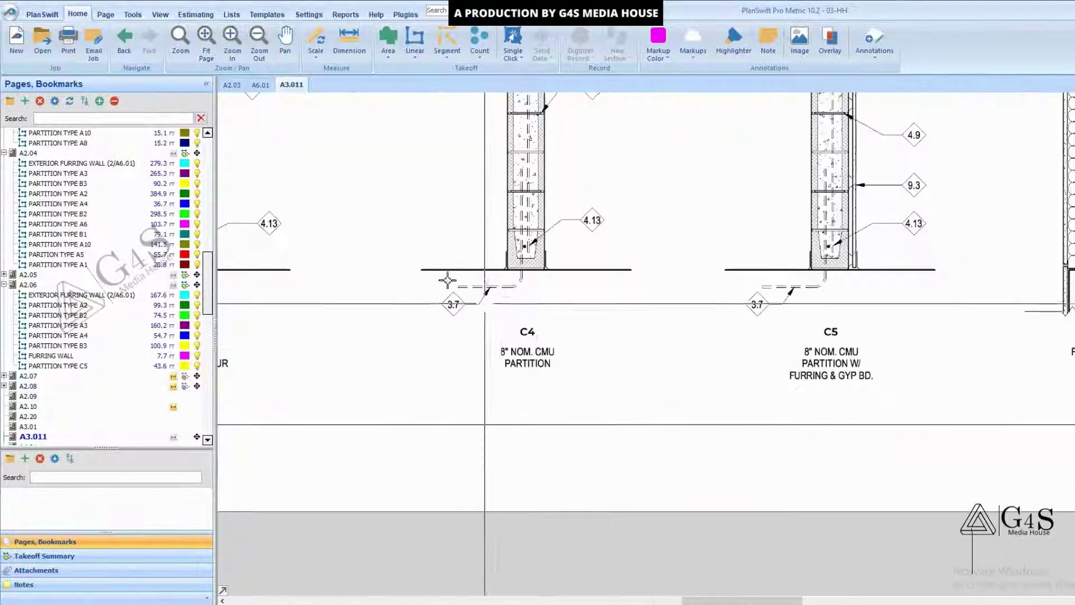
pyautogui.moveTo(452, 292); pyautogui.dragTo(651, 455)
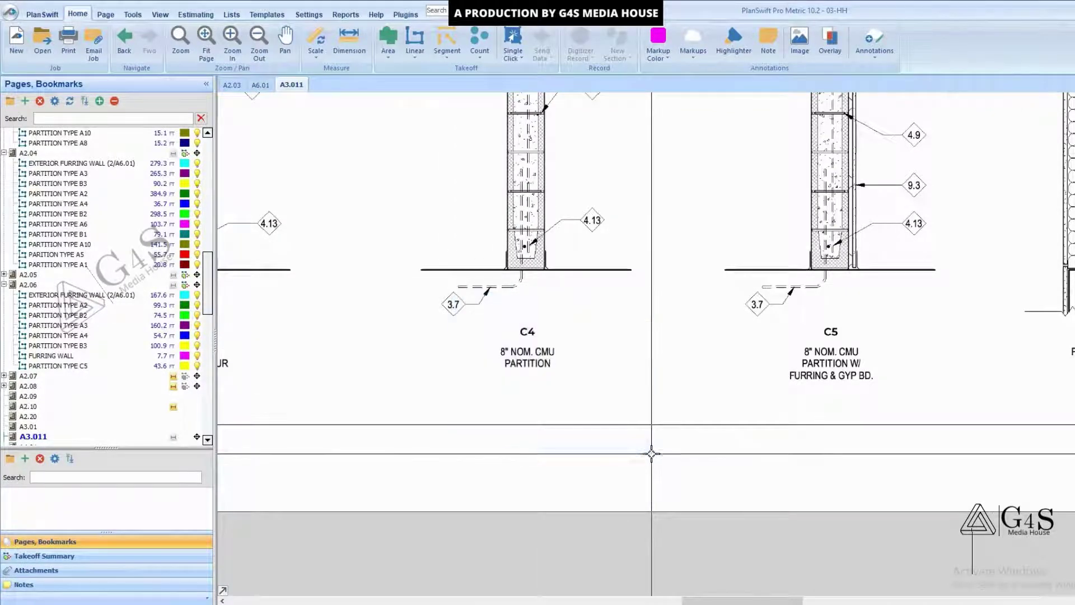
# Pan to details C5 and D1 and mark the D1 shaft wall label.
pyautogui.scroll(-3, 650, 446)
pyautogui.moveTo(727, 463); pyautogui.dragTo(626, 447)
pyautogui.scroll(3, 626, 446)
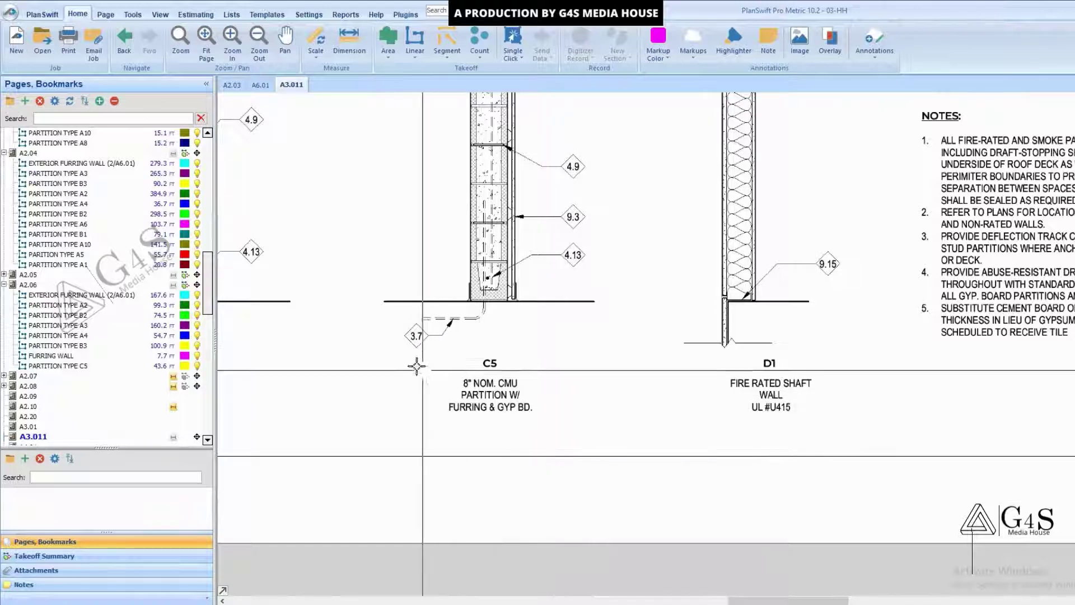
pyautogui.scroll(-3, 521, 421)
pyautogui.moveTo(577, 252); pyautogui.dragTo(750, 360)
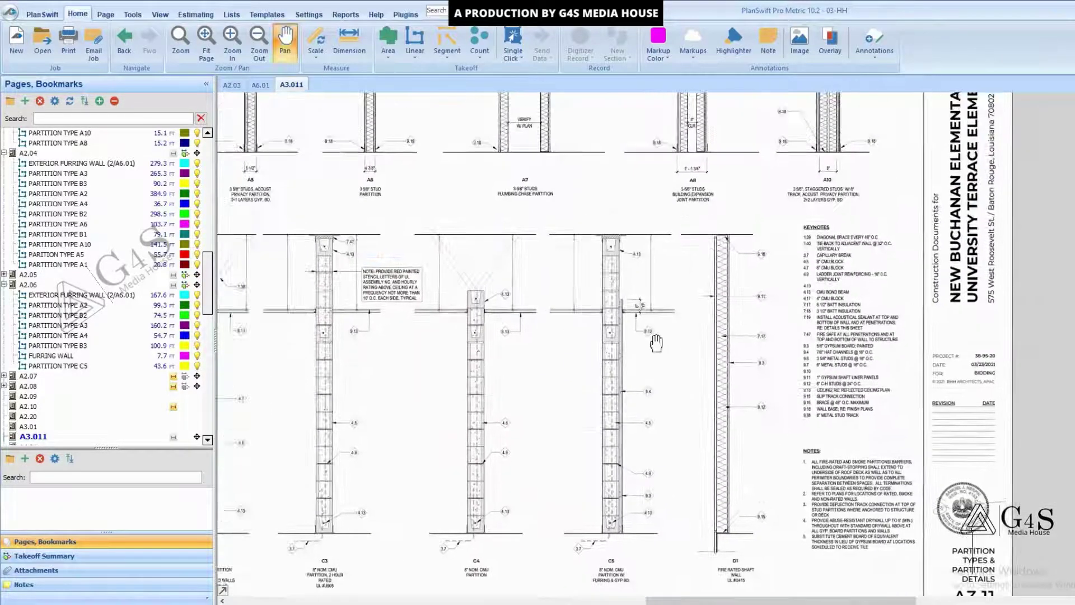
pyautogui.press('Escape')
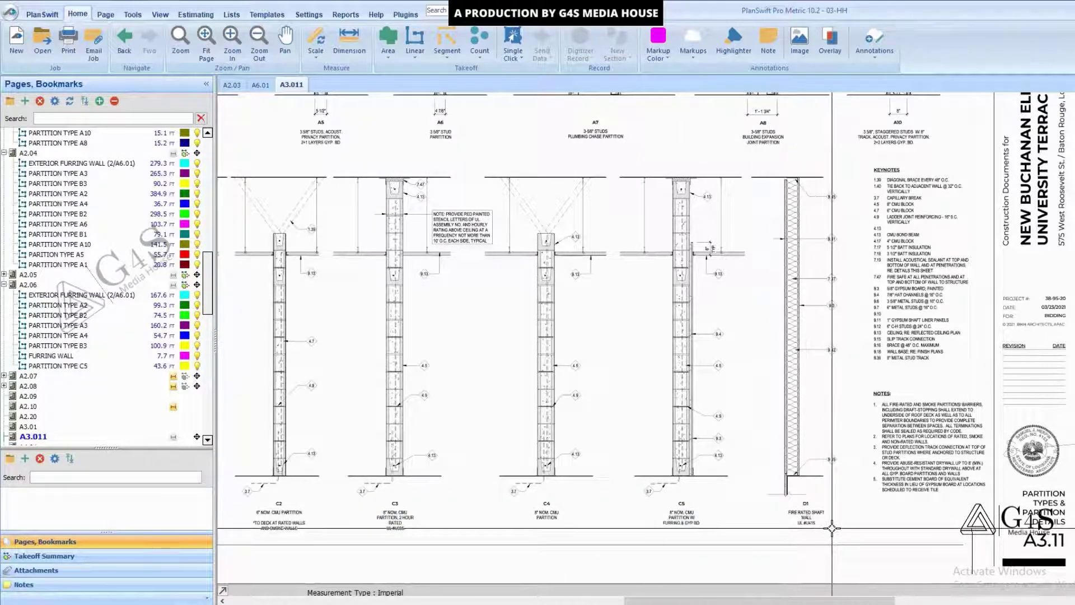
pyautogui.scroll(2, 832, 528)
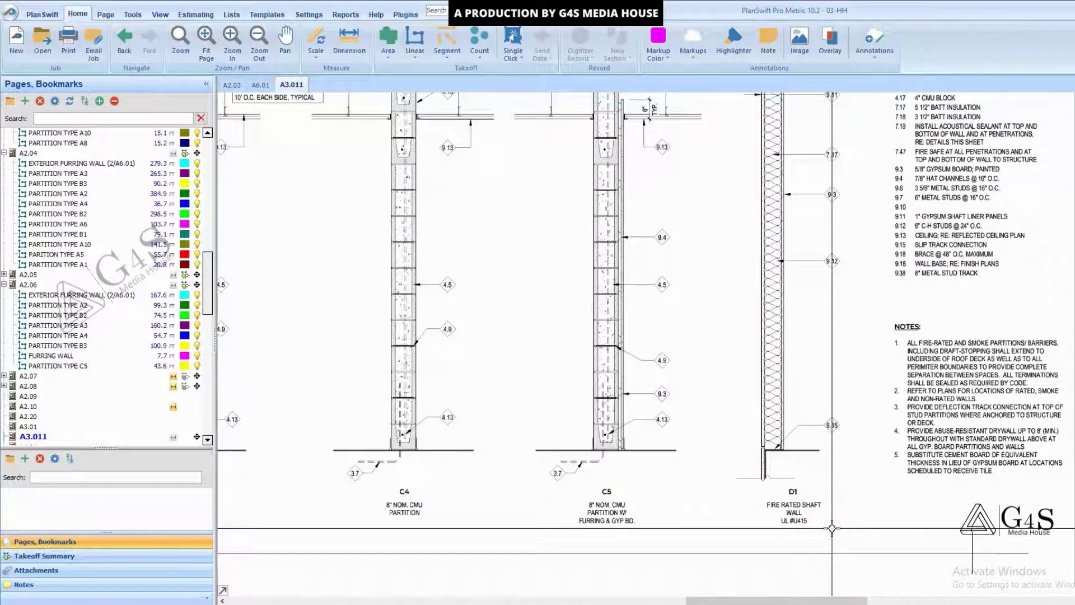
pyautogui.scroll(2, 831, 528)
pyautogui.moveTo(657, 442)
pyautogui.mouseDown()
pyautogui.moveTo(769, 565)
pyautogui.moveTo(895, 568)
pyautogui.moveTo(894, 551)
pyautogui.mouseUp()
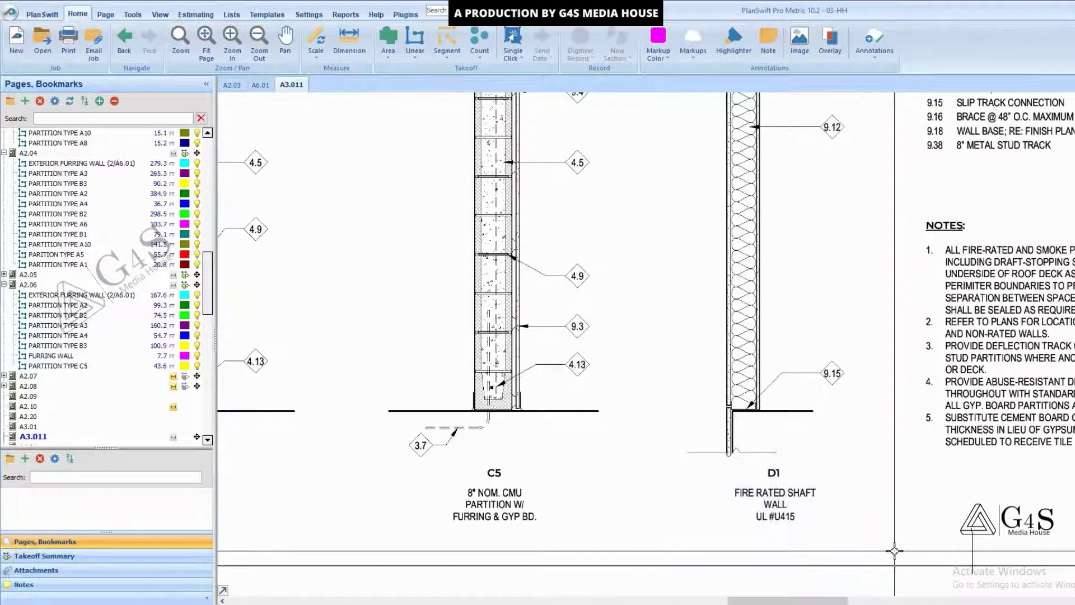
pyautogui.scroll(-4, 894, 551)
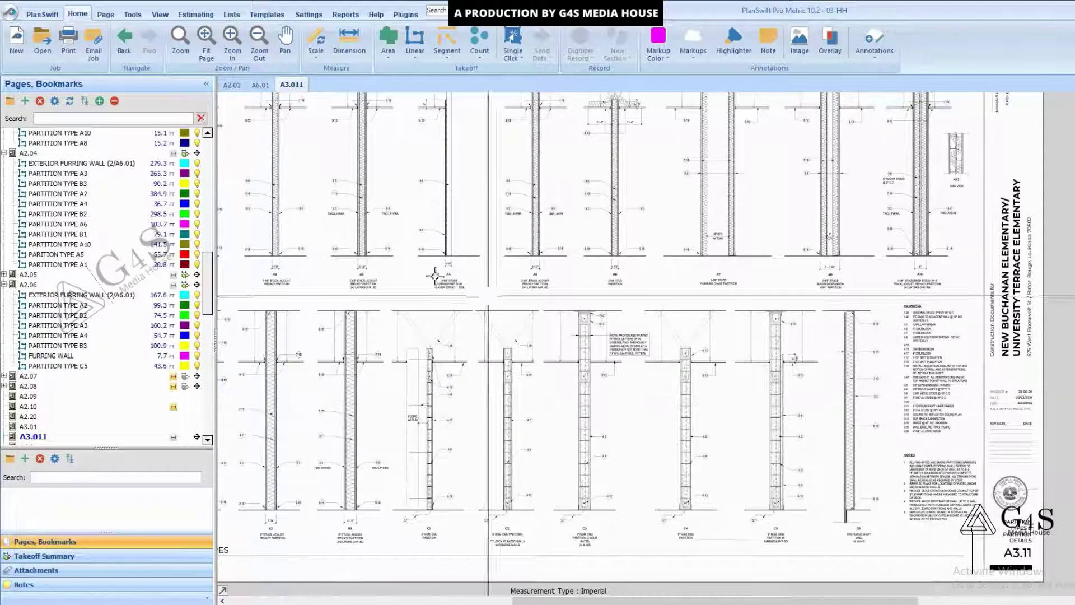
pyautogui.moveTo(481, 280); pyautogui.dragTo(620, 314)
pyautogui.scroll(-4, 622, 316)
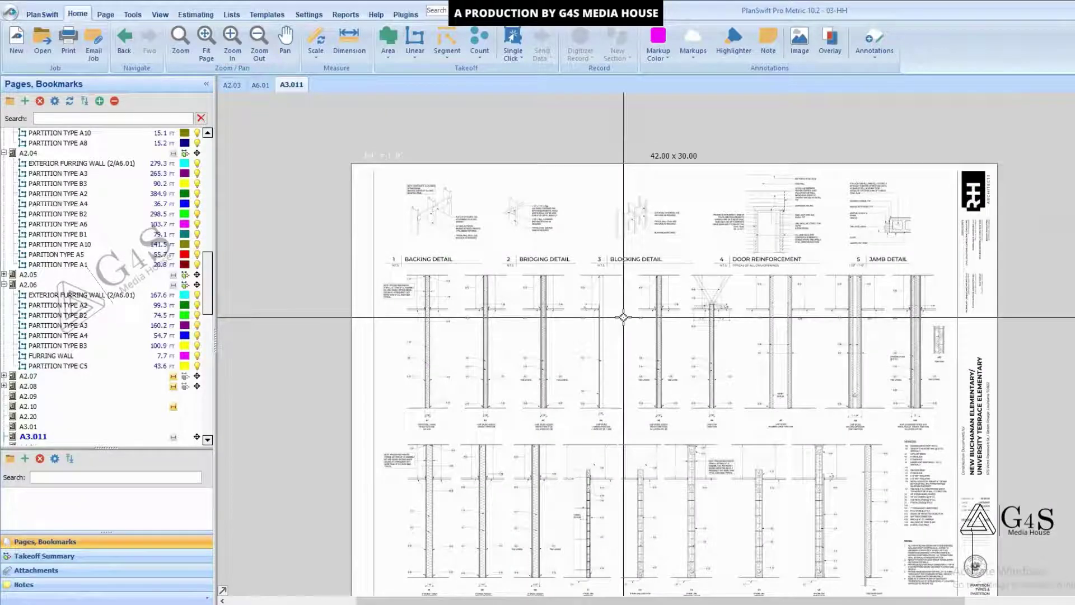
pyautogui.moveTo(556, 456); pyautogui.dragTo(540, 421)
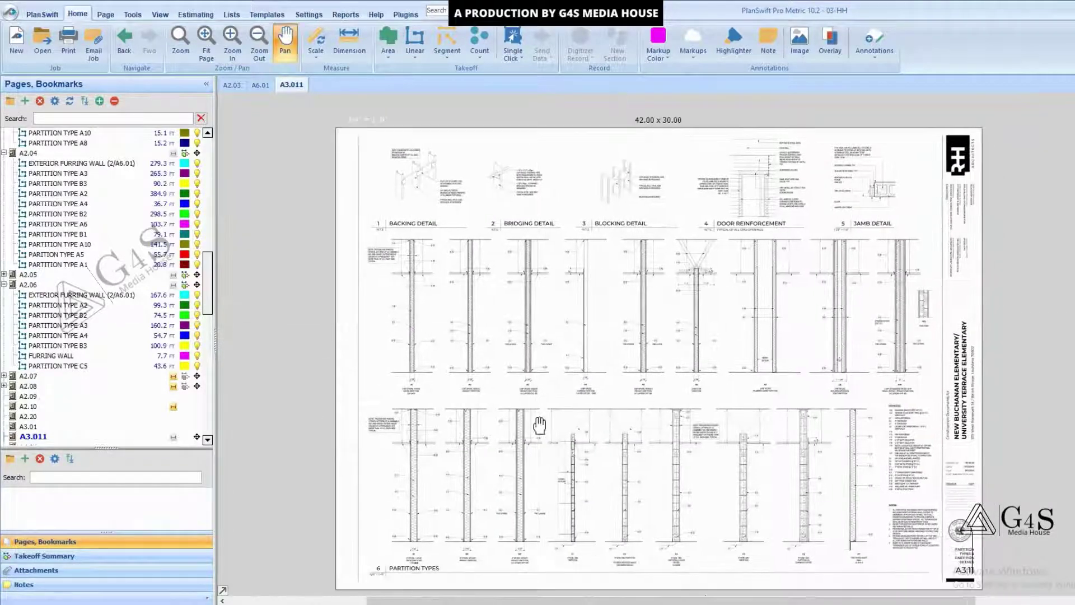
pyautogui.scroll(3, 744, 216)
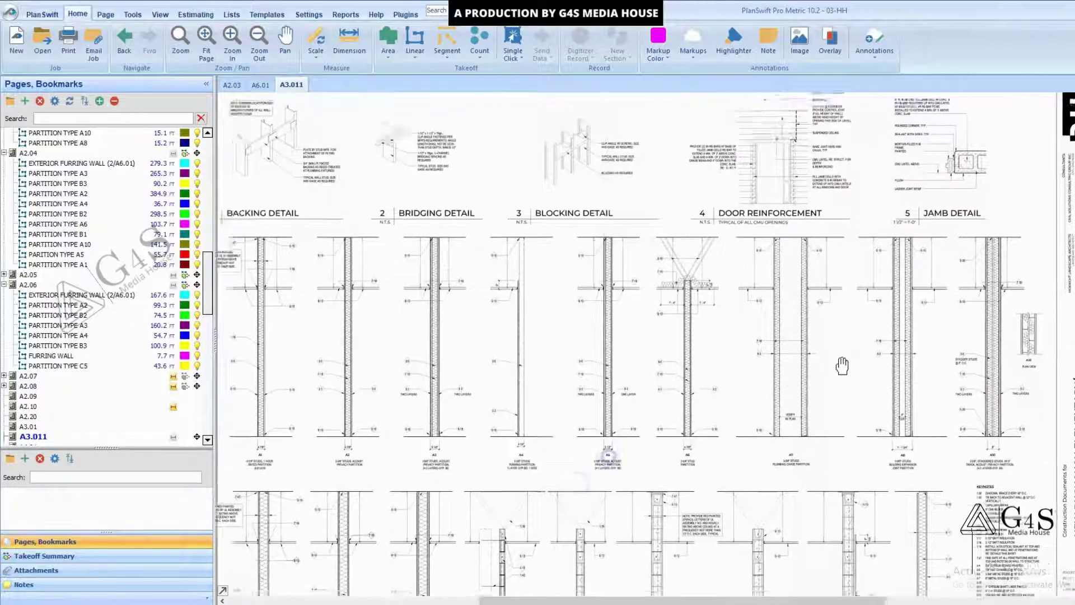
pyautogui.scroll(2, 518, 255)
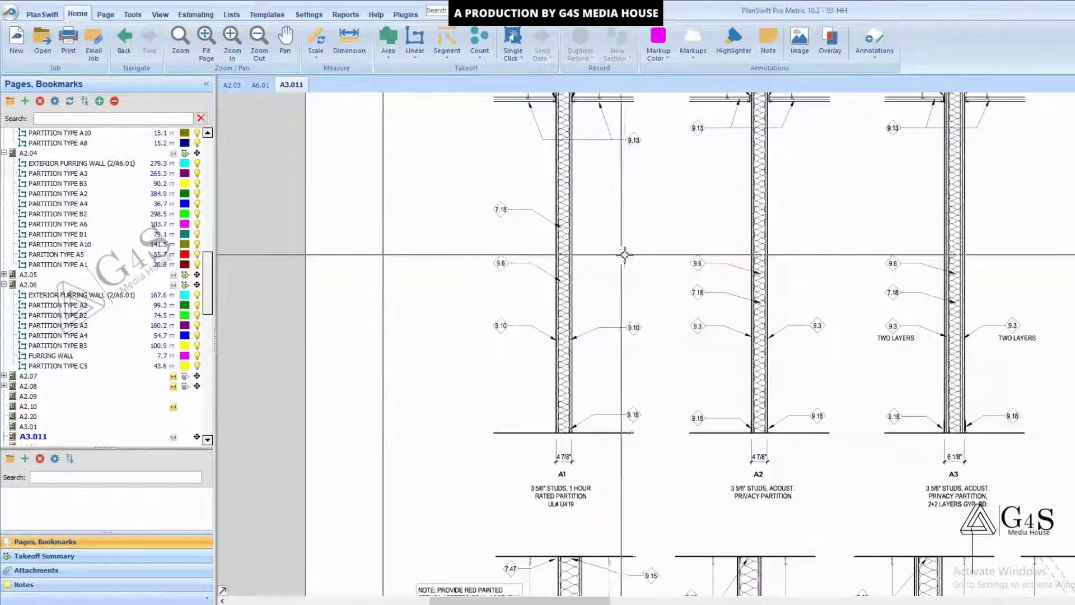
pyautogui.moveTo(617, 263); pyautogui.dragTo(559, 264)
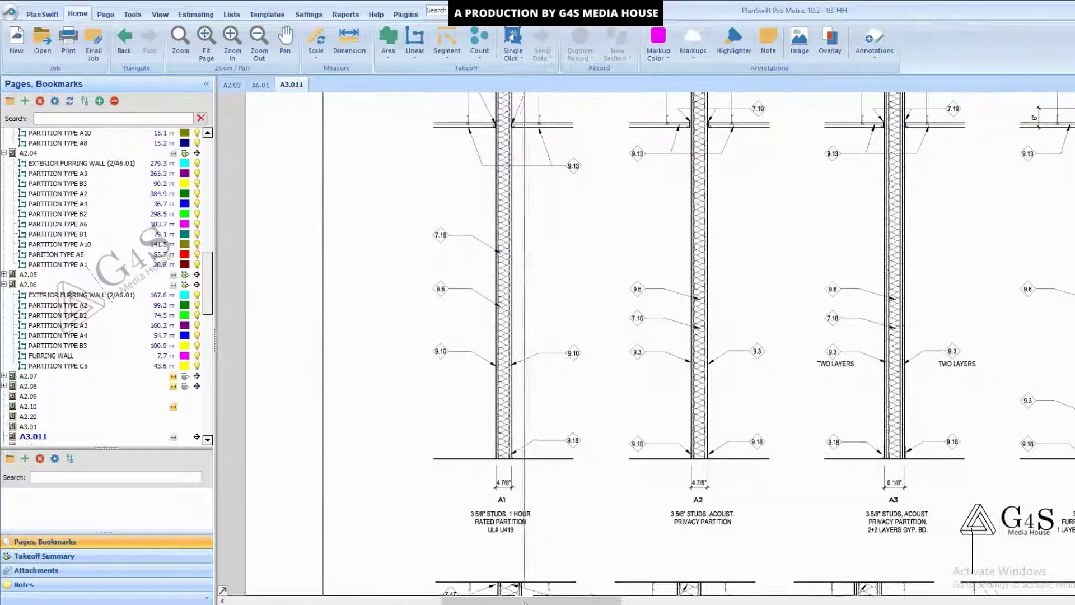
pyautogui.press('Escape')
pyautogui.scroll(2, 453, 439)
pyautogui.moveTo(412, 389)
pyautogui.mouseDown()
pyautogui.moveTo(492, 468)
pyautogui.moveTo(553, 504)
pyautogui.mouseUp()
pyautogui.moveTo(537, 226)
pyautogui.mouseDown()
pyautogui.moveTo(523, 302)
pyautogui.moveTo(555, 312)
pyautogui.mouseUp()
pyautogui.scroll(3, 510, 296)
pyautogui.scroll(2, 554, 312)
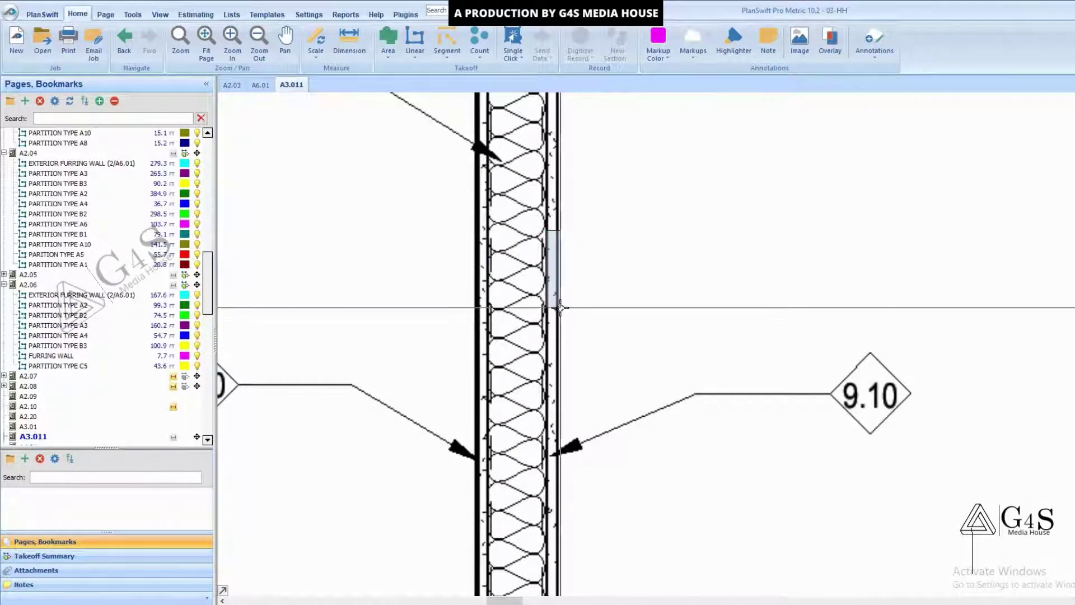
pyautogui.moveTo(546, 193); pyautogui.dragTo(584, 326)
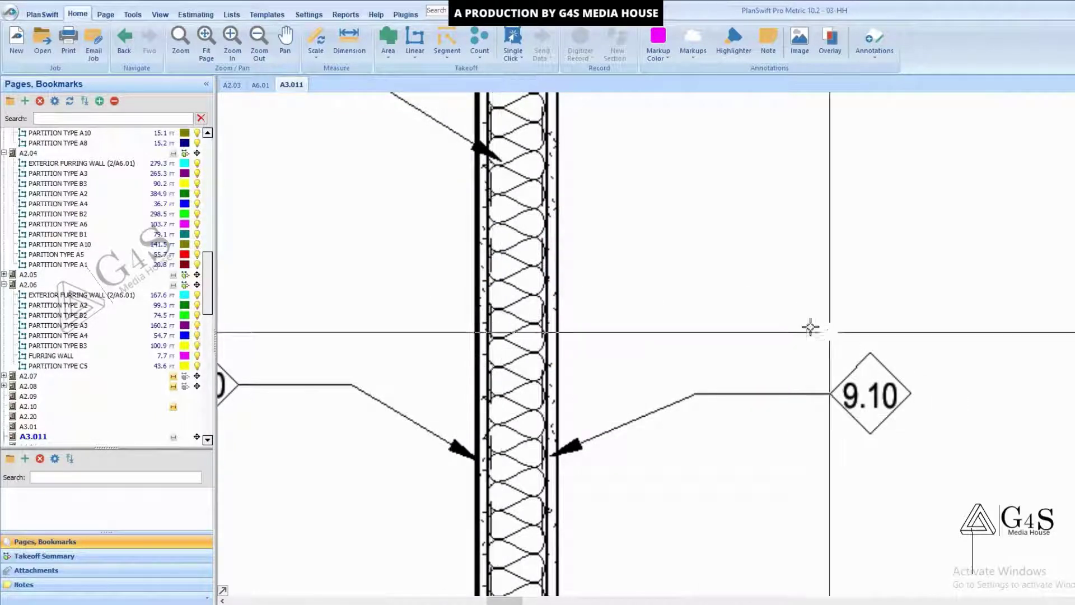
pyautogui.moveTo(808, 327); pyautogui.dragTo(946, 470)
pyautogui.scroll(-5, 946, 469)
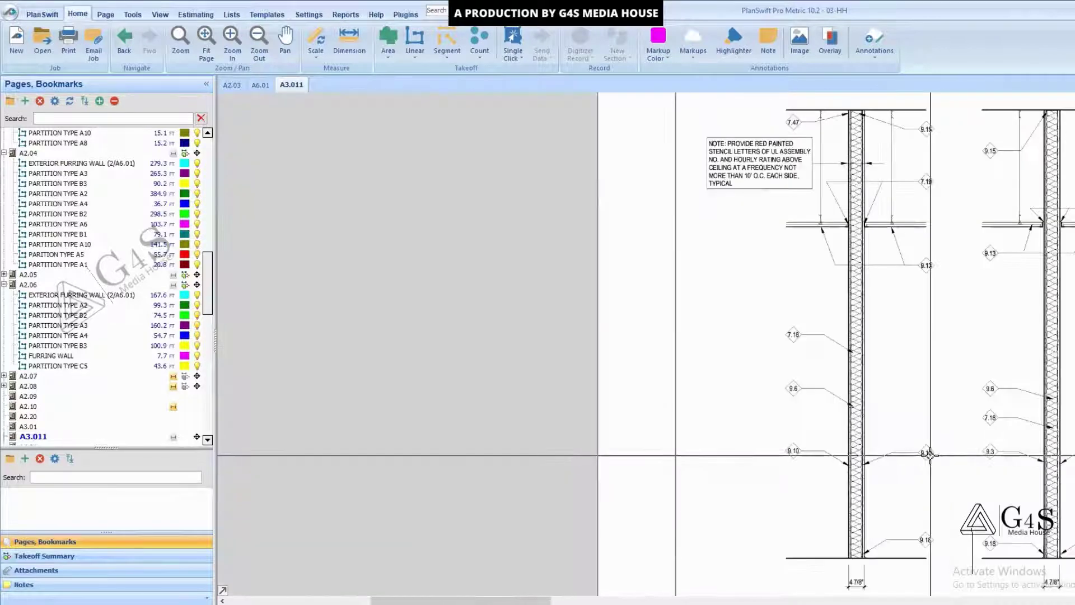
pyautogui.scroll(-6, 930, 451)
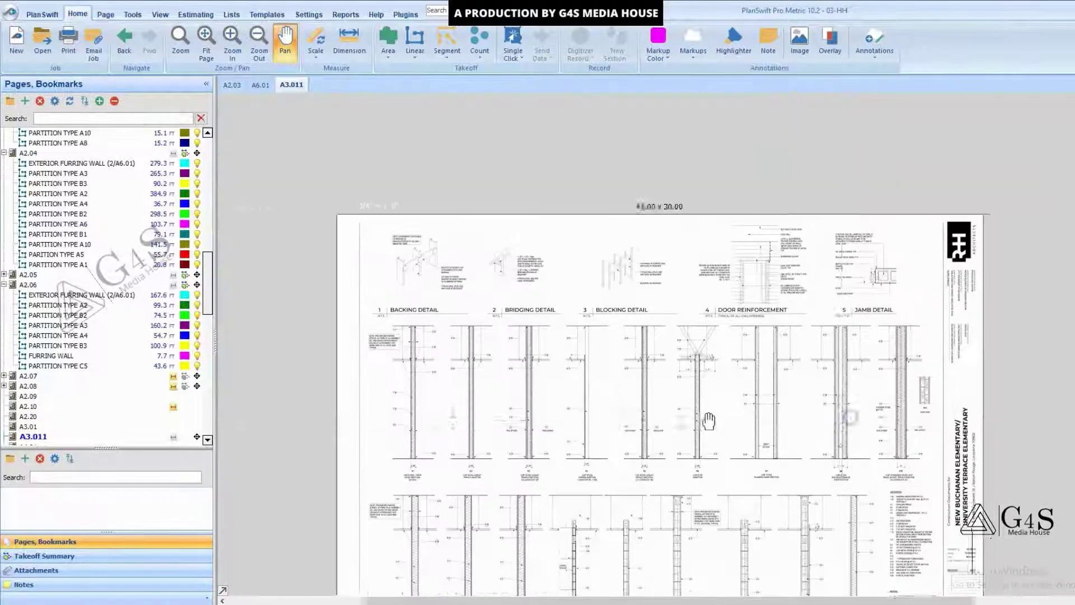
pyautogui.scroll(6, 617, 204)
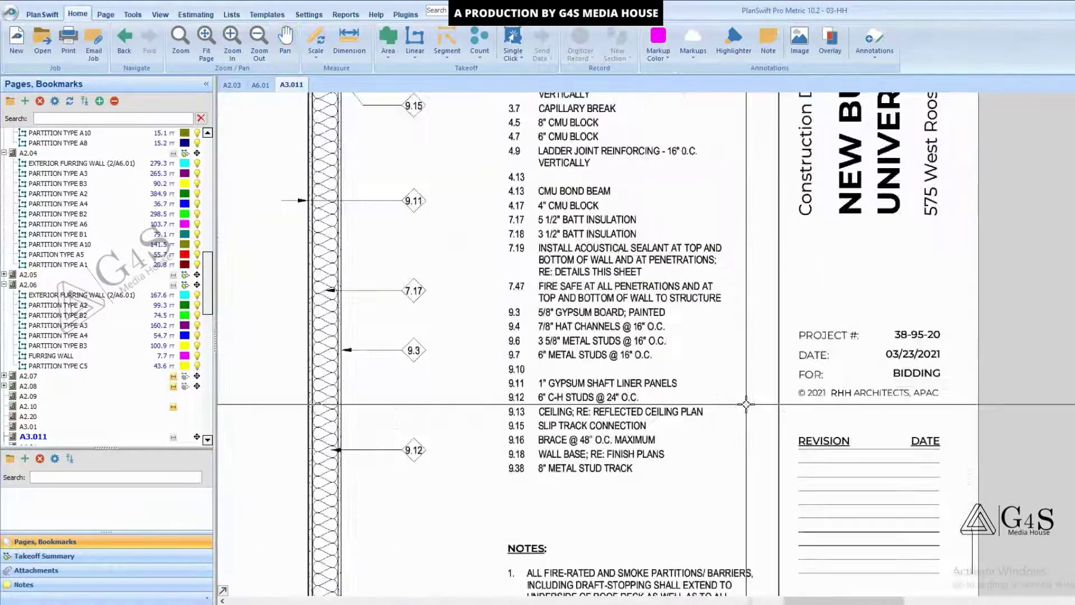
pyautogui.scroll(-2, 618, 204)
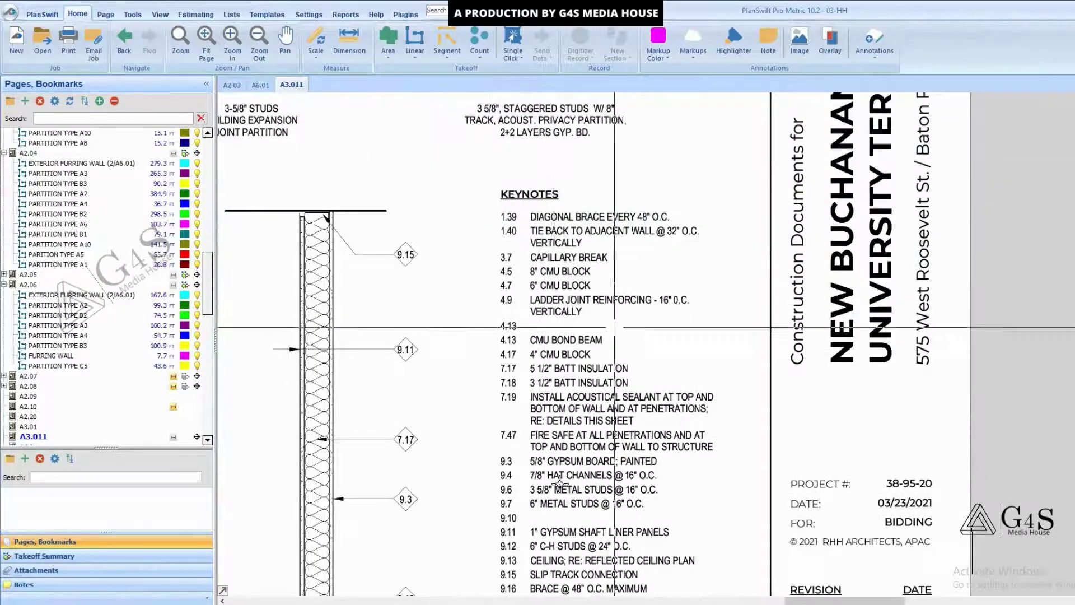
pyautogui.scroll(2, 549, 316)
pyautogui.scroll(2, 548, 316)
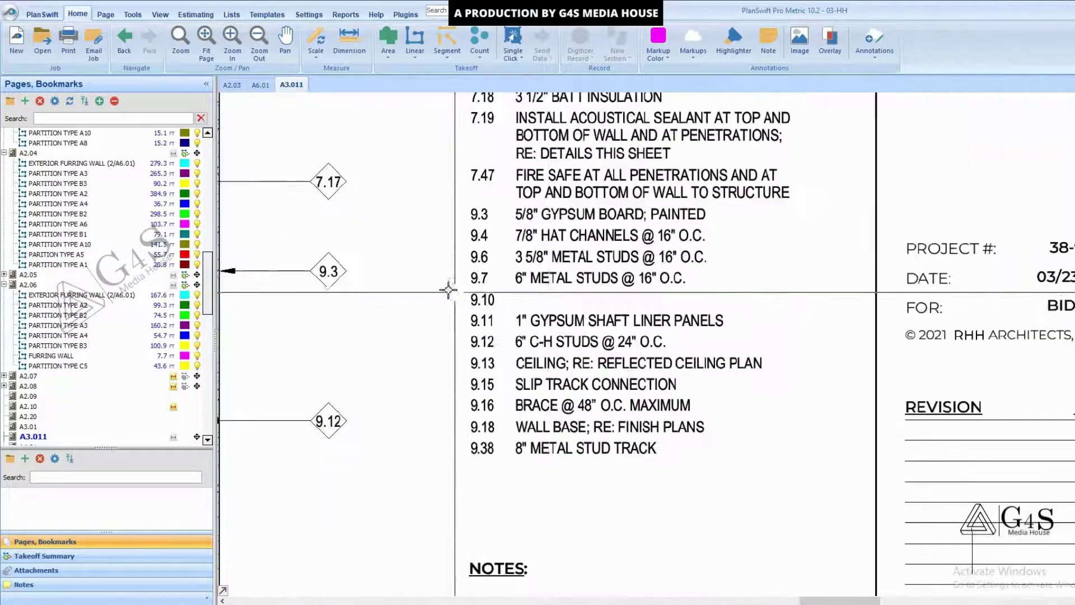
pyautogui.moveTo(448, 290); pyautogui.dragTo(753, 309)
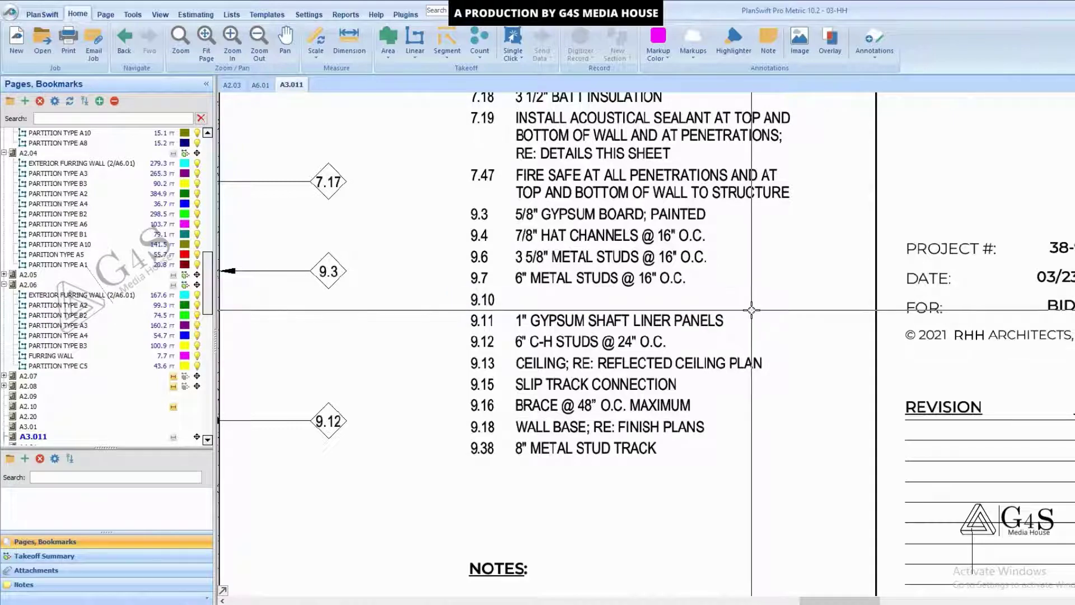
pyautogui.scroll(-3, 480, 347)
pyautogui.scroll(3, 480, 348)
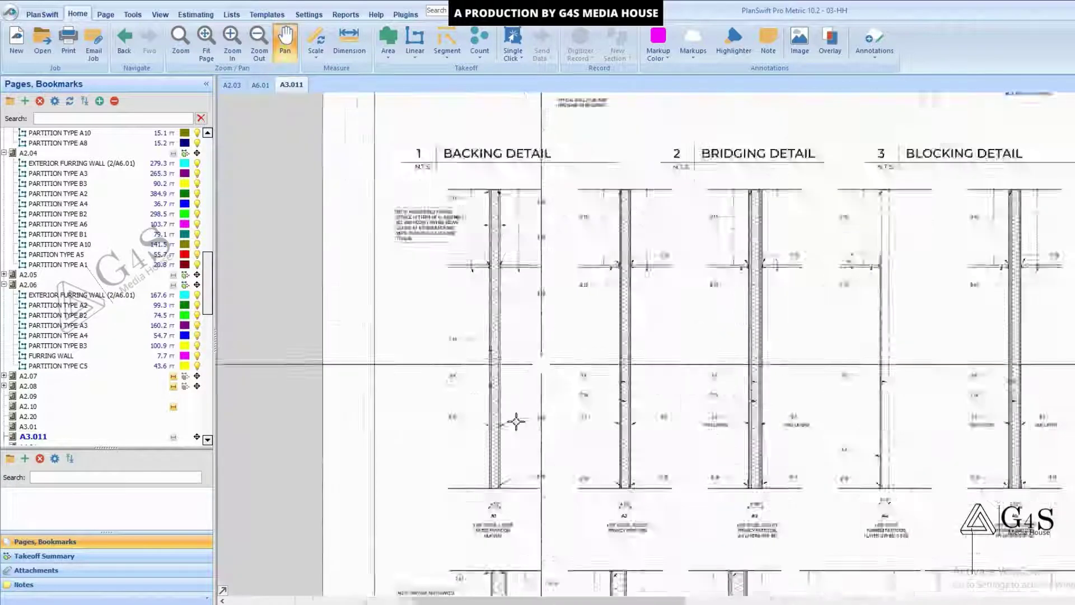
pyautogui.scroll(5, 514, 424)
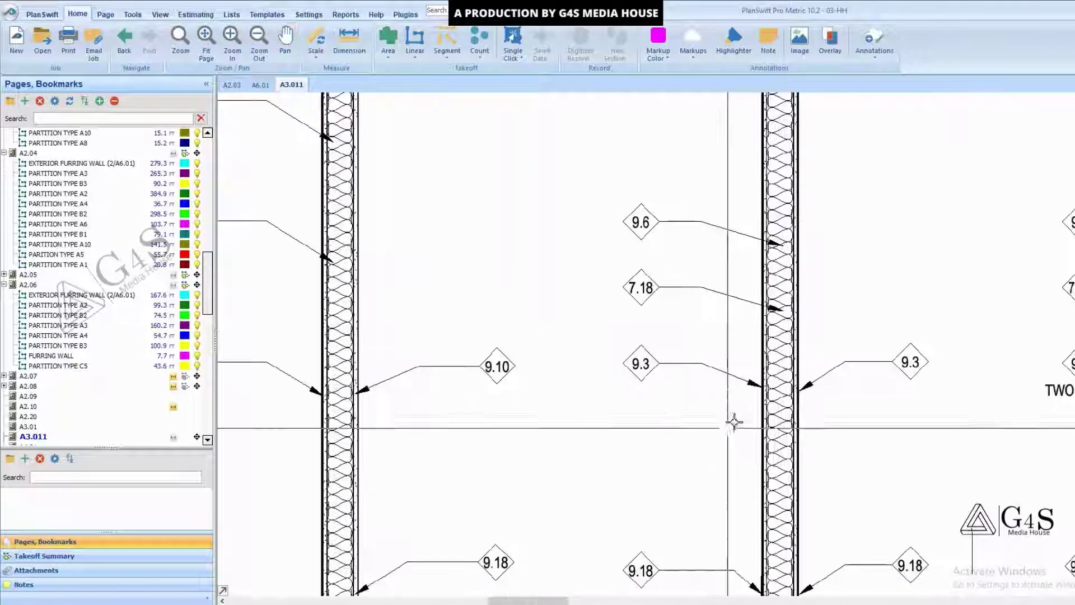
pyautogui.moveTo(616, 333); pyautogui.dragTo(732, 408)
pyautogui.scroll(4, 766, 387)
pyautogui.scroll(-3, 767, 388)
pyautogui.moveTo(818, 391)
pyautogui.mouseDown()
pyautogui.moveTo(504, 403)
pyautogui.moveTo(689, 409)
pyautogui.mouseUp()
pyautogui.scroll(3, 941, 414)
pyautogui.moveTo(940, 415); pyautogui.dragTo(432, 360)
pyautogui.moveTo(812, 532); pyautogui.dragTo(448, 363)
pyautogui.moveTo(767, 559)
pyautogui.mouseDown()
pyautogui.moveTo(475, 384)
pyautogui.moveTo(468, 278)
pyautogui.moveTo(521, 84)
pyautogui.mouseUp()
pyautogui.press('Escape')
pyautogui.scroll(2, 474, 412)
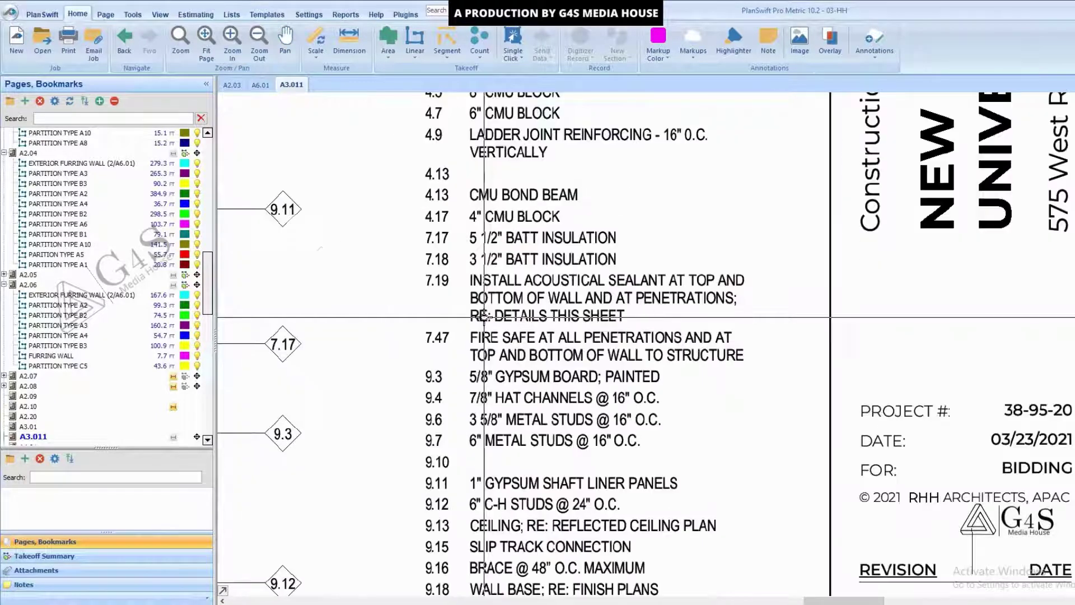
pyautogui.moveTo(410, 357); pyautogui.dragTo(700, 391)
# Box the 9.10 and 9.3 callouts on the partition wall sections.
pyautogui.scroll(-5, 543, 408)
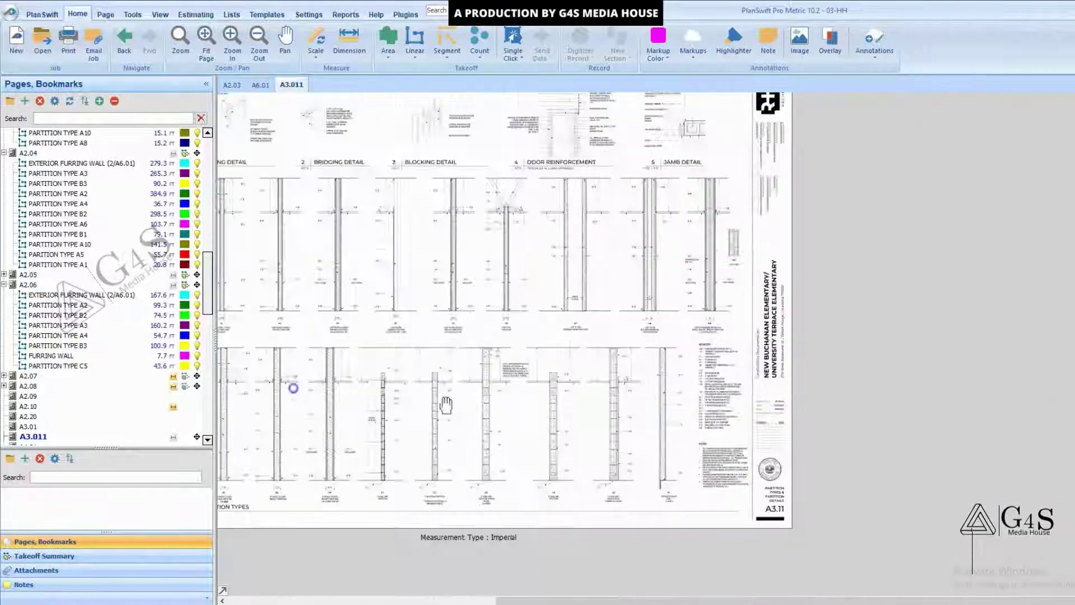
pyautogui.scroll(2, 512, 372)
pyautogui.scroll(6, 477, 313)
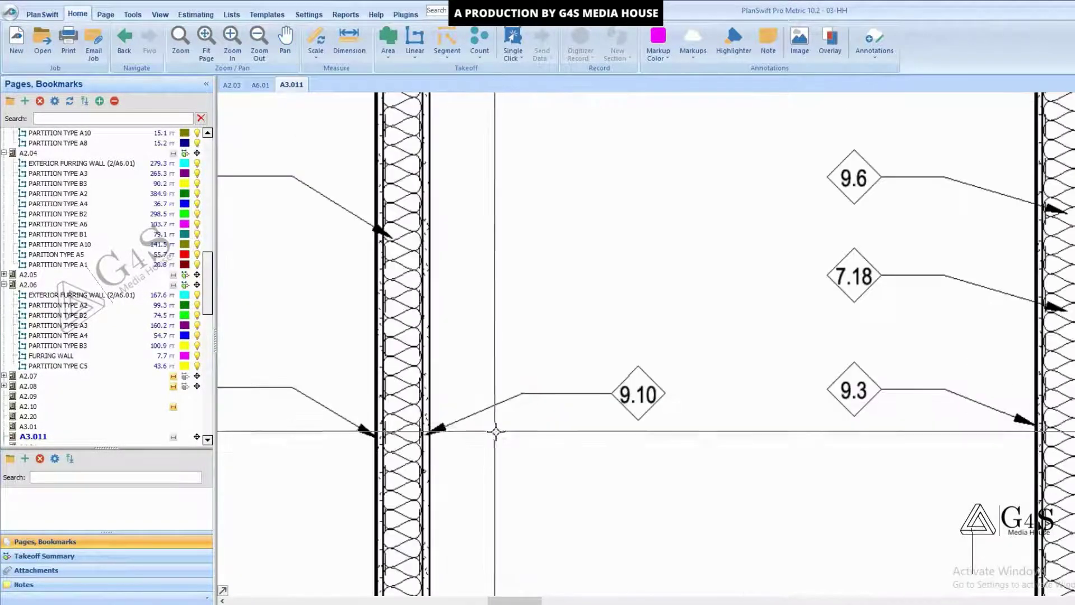
pyautogui.moveTo(390, 246); pyautogui.dragTo(387, 233)
pyautogui.press('Escape')
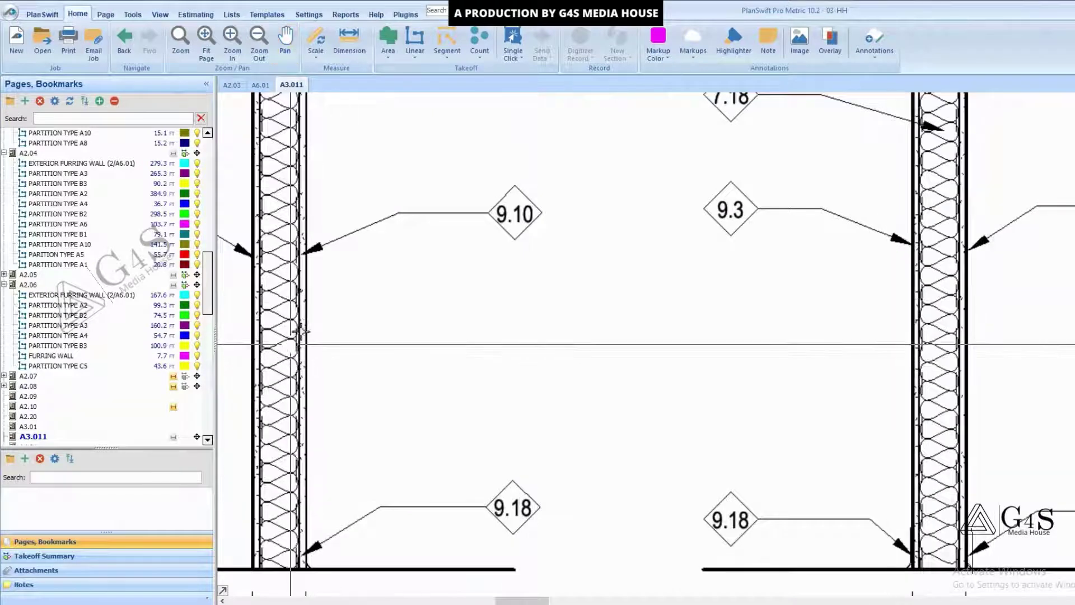
pyautogui.moveTo(303, 160); pyautogui.dragTo(597, 319)
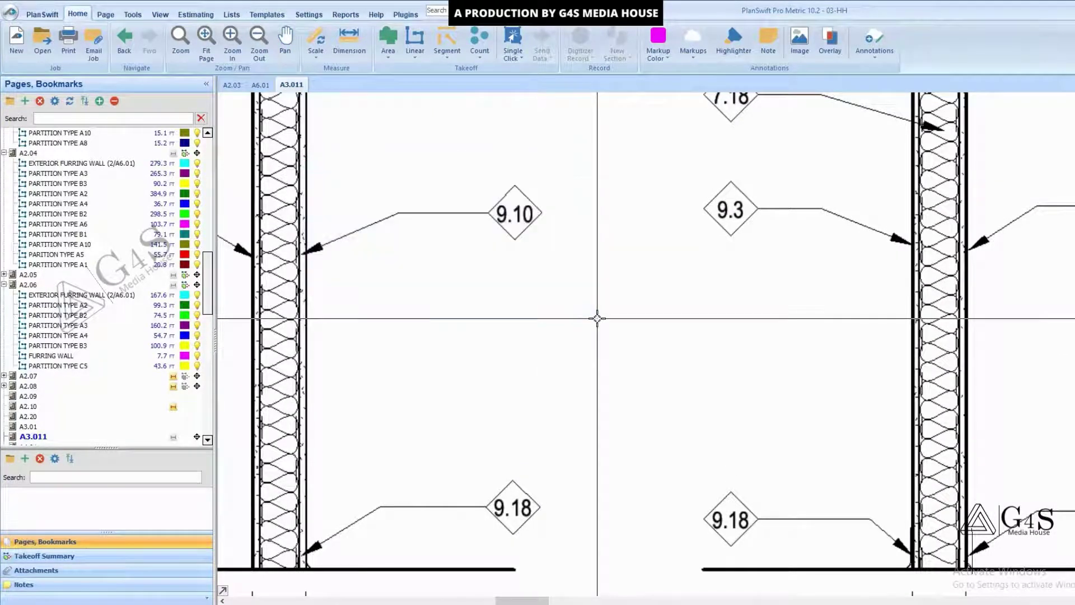
pyautogui.scroll(-2, 597, 319)
pyautogui.scroll(1, 619, 308)
pyautogui.moveTo(670, 307); pyautogui.dragTo(658, 381)
pyautogui.moveTo(405, 281); pyautogui.dragTo(582, 373)
# Pan to the A1–A3 partition sections and mark the 9.10 tag beside partition A1.
pyautogui.scroll(-2, 543, 368)
pyautogui.moveTo(508, 154); pyautogui.dragTo(492, 308)
pyautogui.scroll(1, 495, 312)
pyautogui.moveTo(489, 164); pyautogui.dragTo(487, 239)
pyautogui.moveTo(485, 324)
pyautogui.mouseDown()
pyautogui.moveTo(482, 209)
pyautogui.moveTo(521, 218)
pyautogui.mouseUp()
pyautogui.press('Escape')
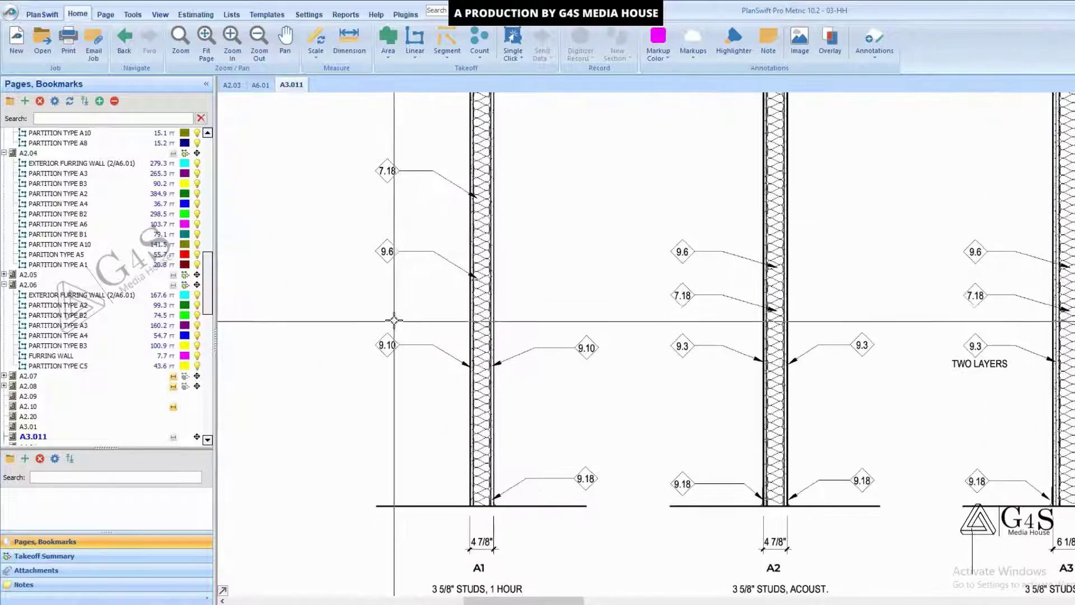
pyautogui.moveTo(559, 319); pyautogui.dragTo(599, 377)
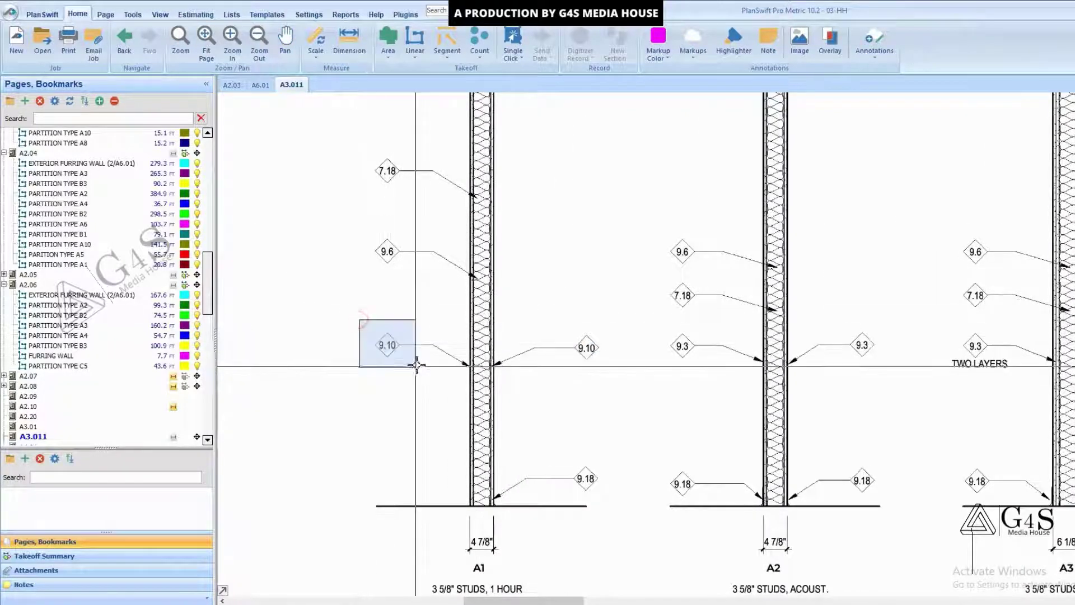
# Mark a 7.18 tag on the A1 wall, then zoom out to the full sheet.
pyautogui.scroll(2, 474, 351)
pyautogui.moveTo(403, 247); pyautogui.dragTo(409, 336)
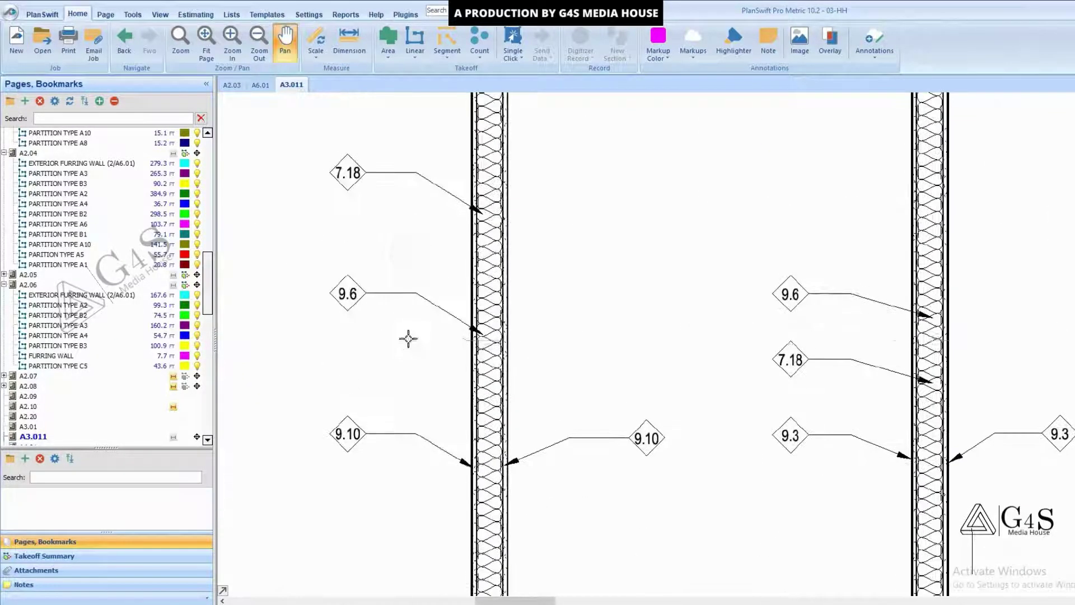
pyautogui.moveTo(323, 259)
pyautogui.mouseDown()
pyautogui.moveTo(388, 318)
pyautogui.moveTo(464, 317)
pyautogui.moveTo(514, 345)
pyautogui.mouseUp()
pyautogui.scroll(4, 465, 317)
pyautogui.scroll(-8, 514, 345)
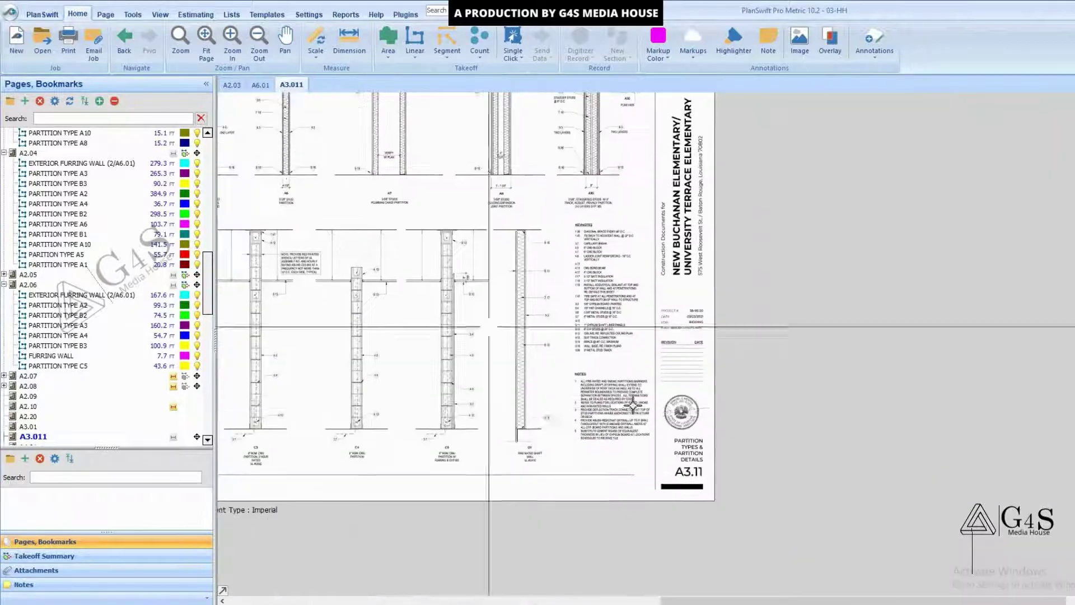
# Zoom into the keynote legend and box the 9.6 row, 3 5/8" METAL STUDS @ 16" O.C.
pyautogui.scroll(4, 597, 305)
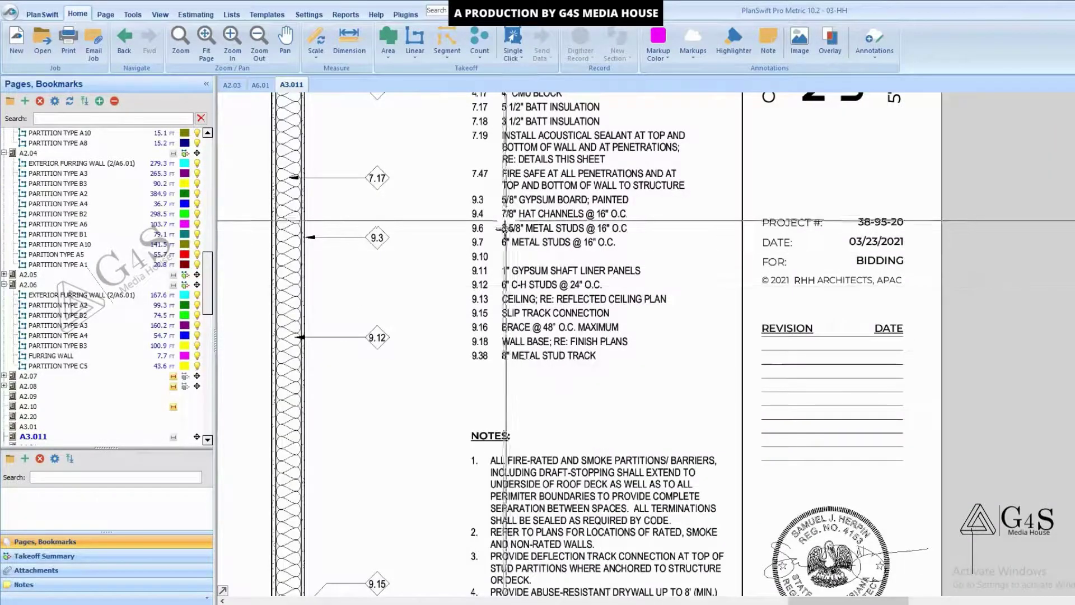
pyautogui.scroll(2, 504, 227)
pyautogui.moveTo(494, 218); pyautogui.dragTo(622, 241)
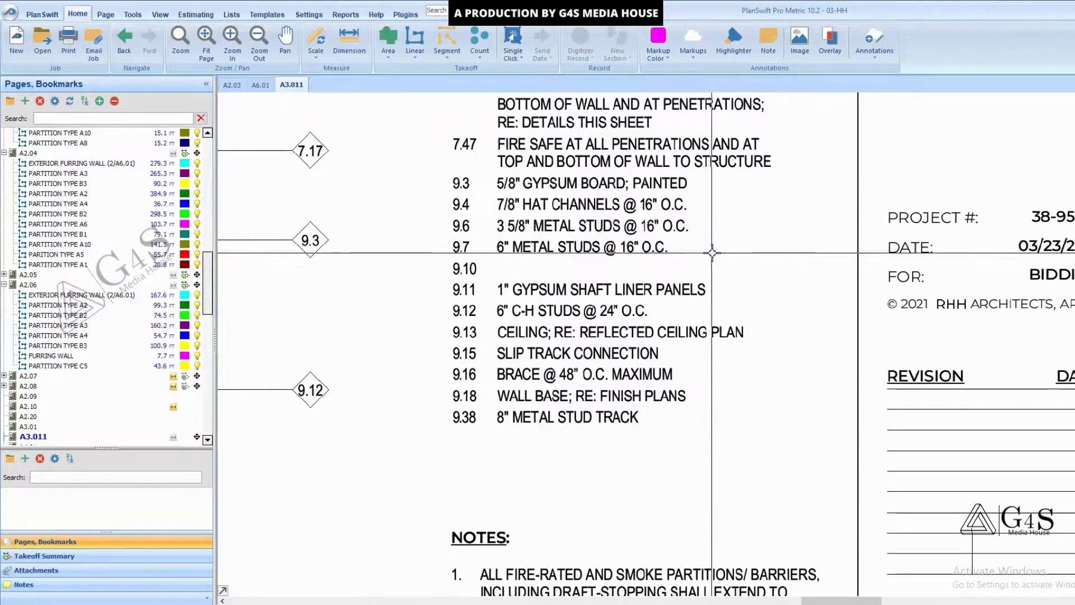
pyautogui.scroll(-2, 712, 253)
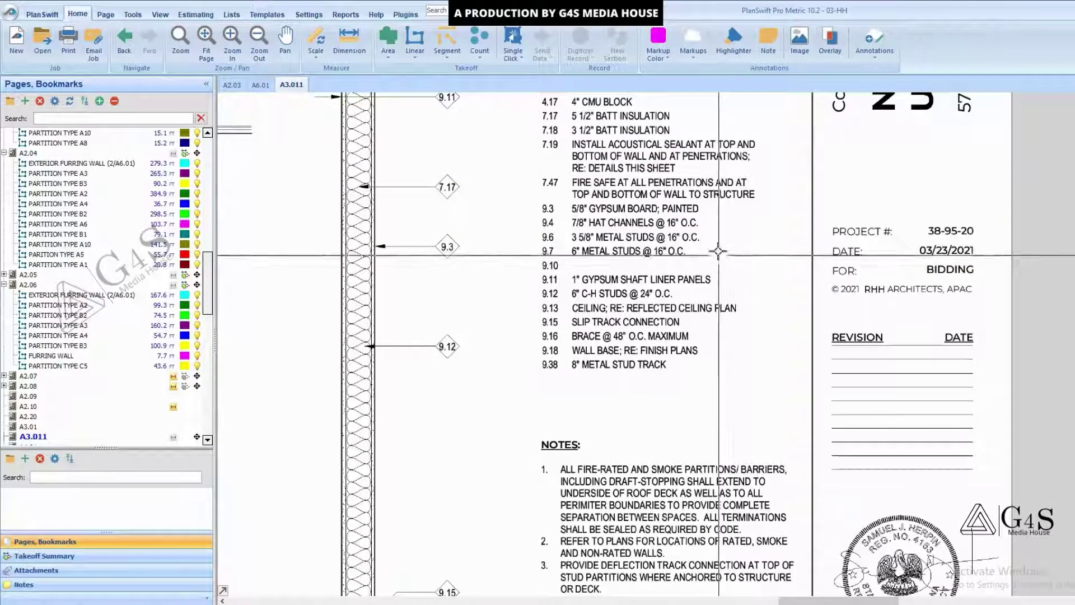
pyautogui.scroll(2, 719, 260)
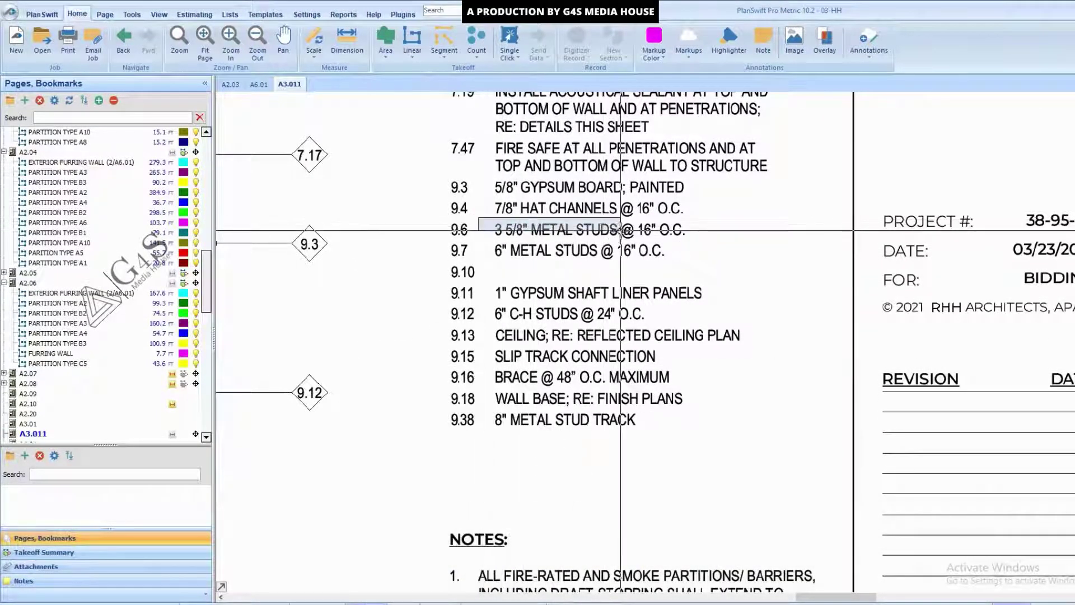
pyautogui.moveTo(620, 231)
pyautogui.mouseDown()
pyautogui.moveTo(493, 246)
pyautogui.moveTo(700, 242)
pyautogui.moveTo(653, 219)
pyautogui.moveTo(710, 254)
pyautogui.mouseUp()
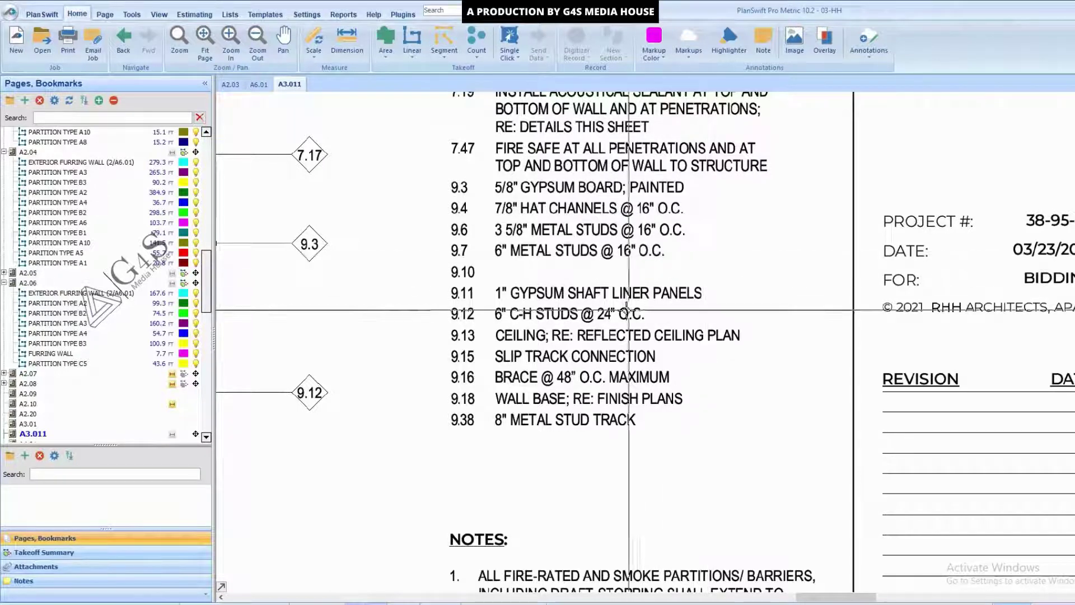
pyautogui.moveTo(449, 213); pyautogui.dragTo(728, 240)
# Zoom into the A1 partition section on sheet A3.011.
pyautogui.scroll(-5, 775, 355)
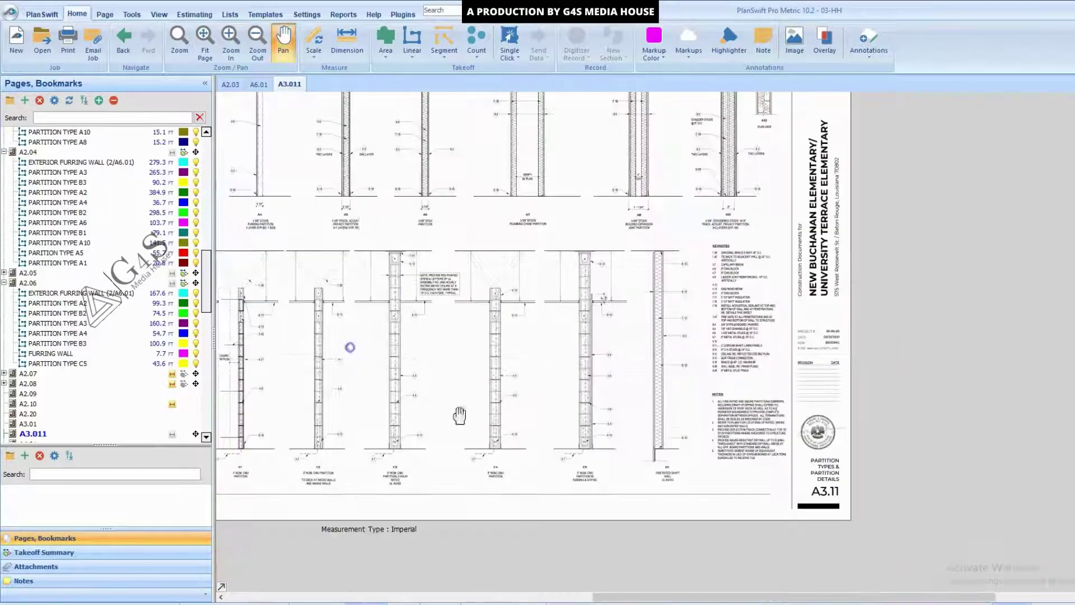
pyautogui.scroll(4, 659, 291)
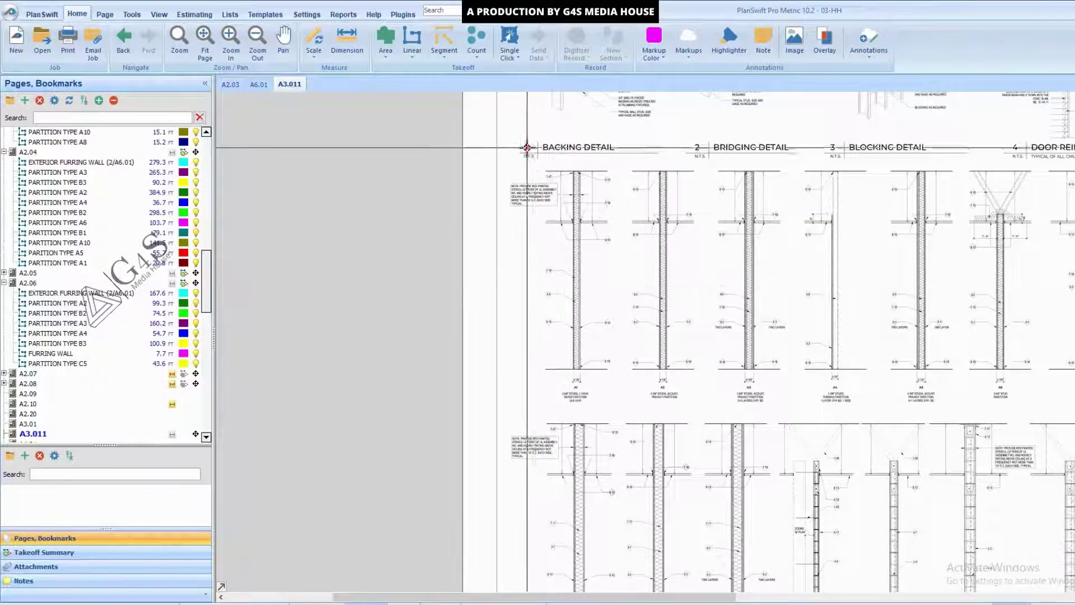
pyautogui.moveTo(532, 162); pyautogui.dragTo(600, 403)
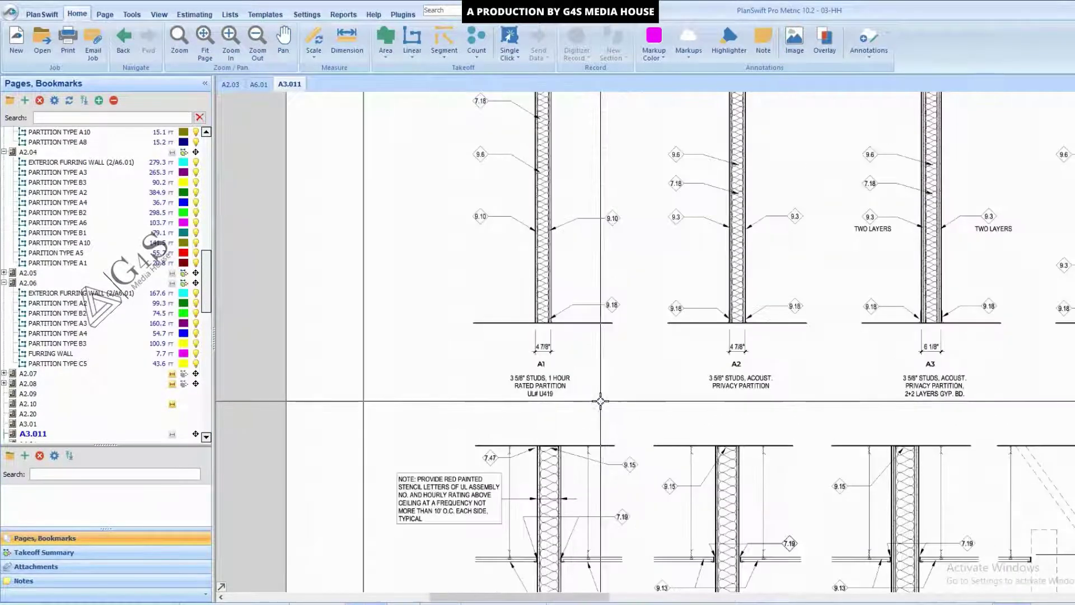
pyautogui.scroll(4, 539, 269)
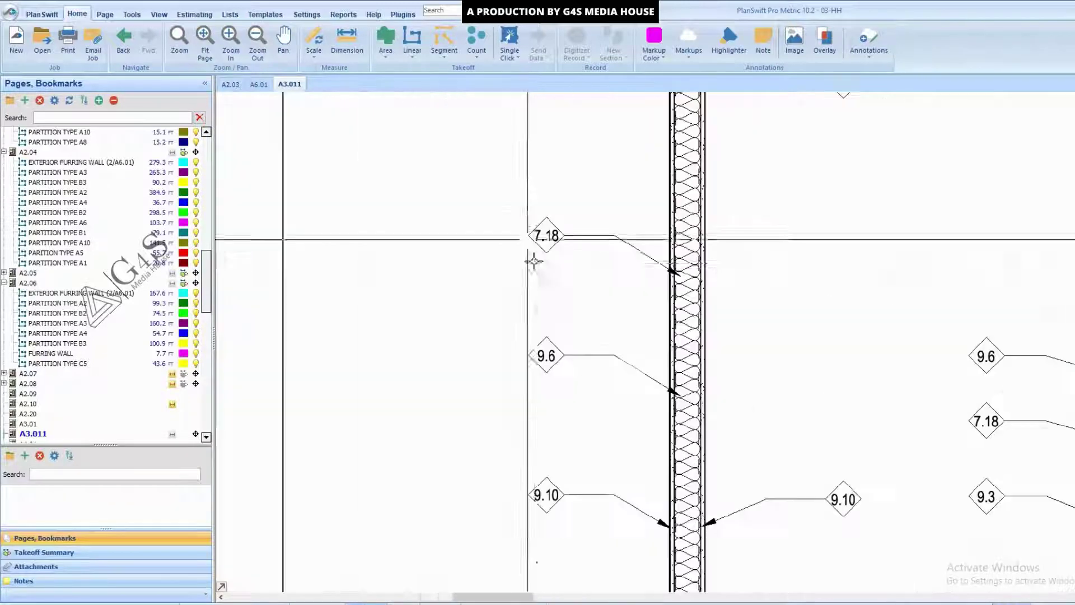
pyautogui.moveTo(650, 342); pyautogui.dragTo(523, 295)
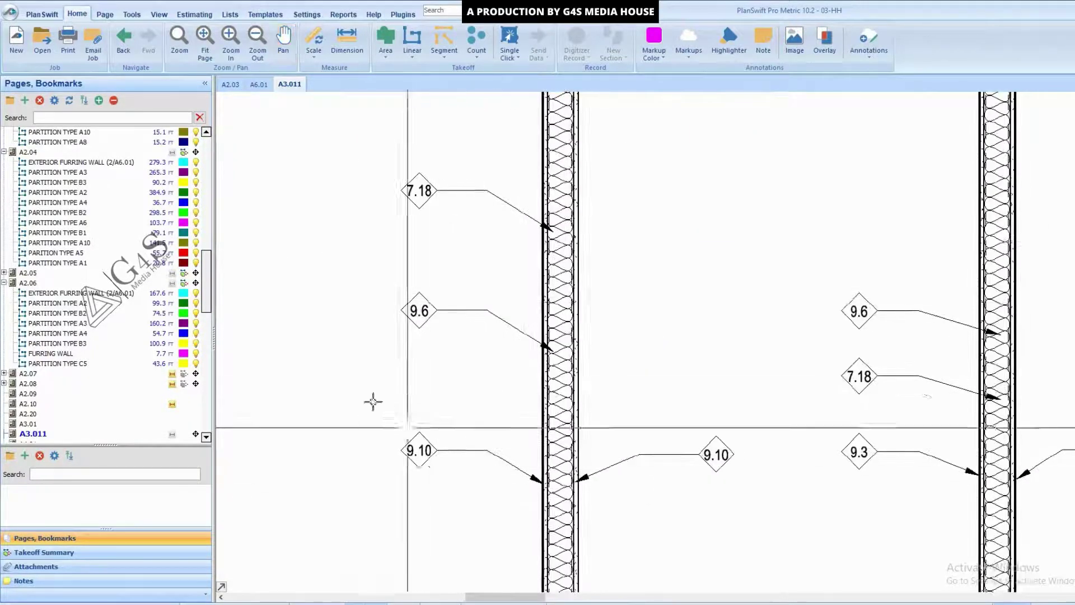
# Mark the 9.10, 9.6 and 7.18 tags, then zoom into the keynote legend.
pyautogui.moveTo(373, 402); pyautogui.dragTo(450, 488)
pyautogui.moveTo(379, 271)
pyautogui.mouseDown()
pyautogui.moveTo(473, 371)
pyautogui.moveTo(407, 460)
pyautogui.mouseUp()
pyautogui.moveTo(310, 257); pyautogui.dragTo(408, 338)
pyautogui.scroll(-5, 446, 360)
pyautogui.scroll(2, 878, 473)
pyautogui.scroll(6, 542, 392)
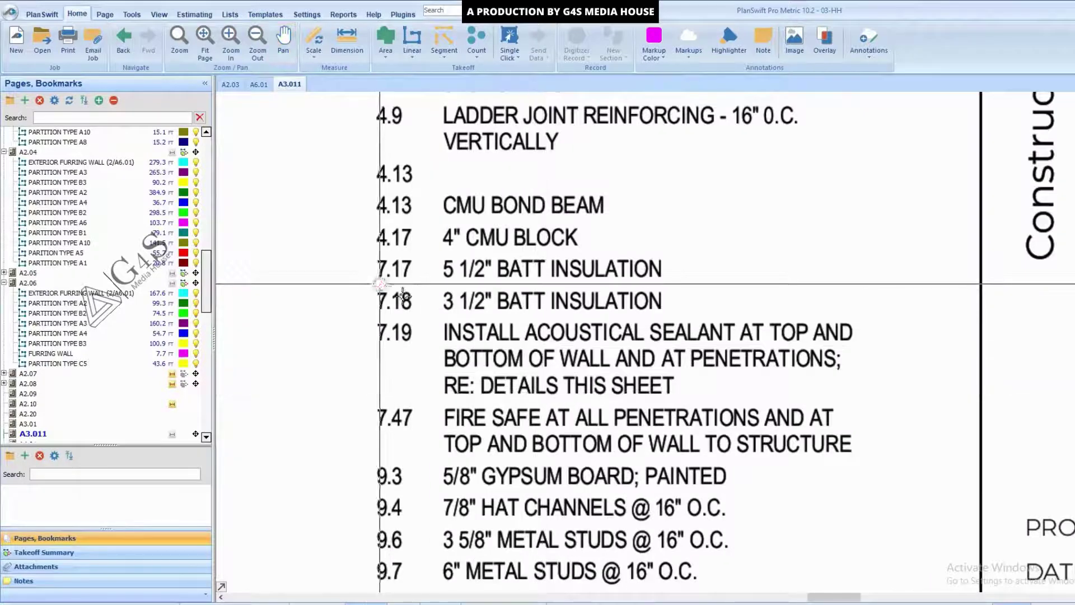
# Box keynote row 7.18, 3 1/2" BATT INSULATION, in the legend.
pyautogui.moveTo(380, 284); pyautogui.dragTo(681, 311)
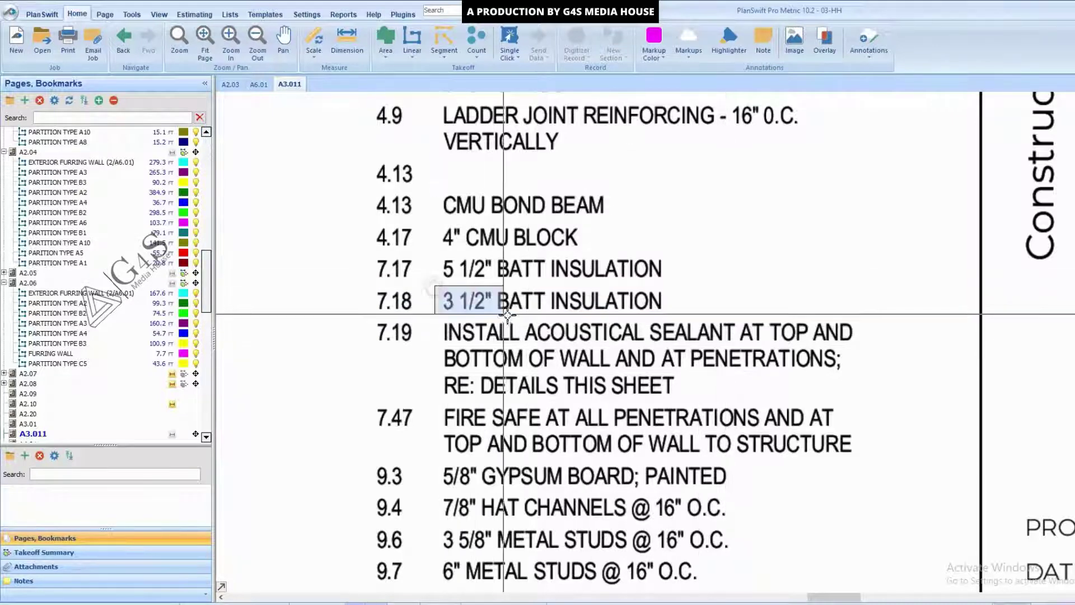
pyautogui.moveTo(435, 285); pyautogui.dragTo(497, 313)
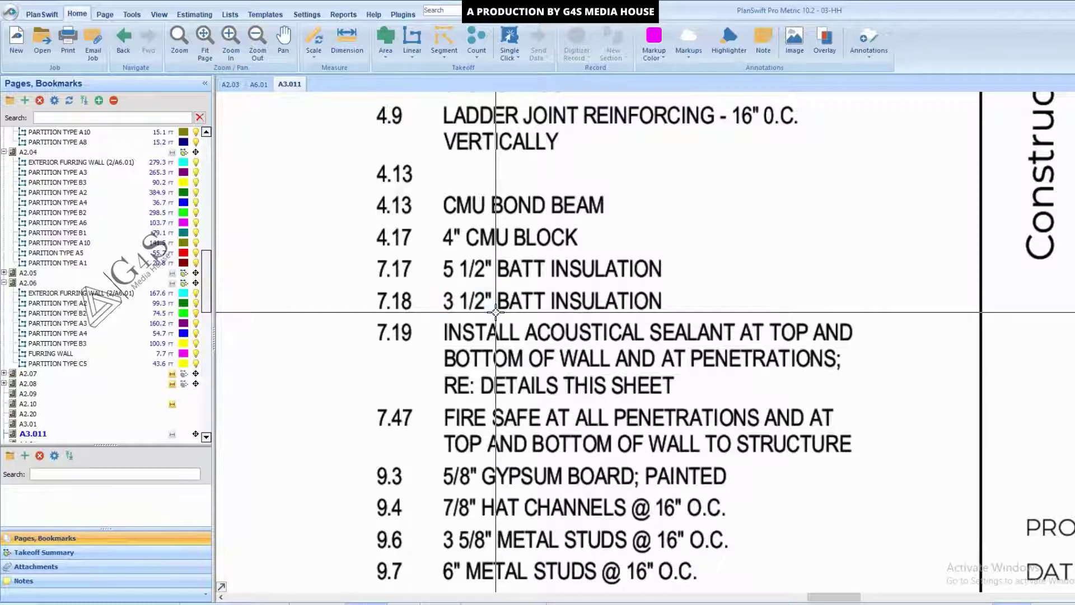
pyautogui.moveTo(491, 285); pyautogui.dragTo(546, 312)
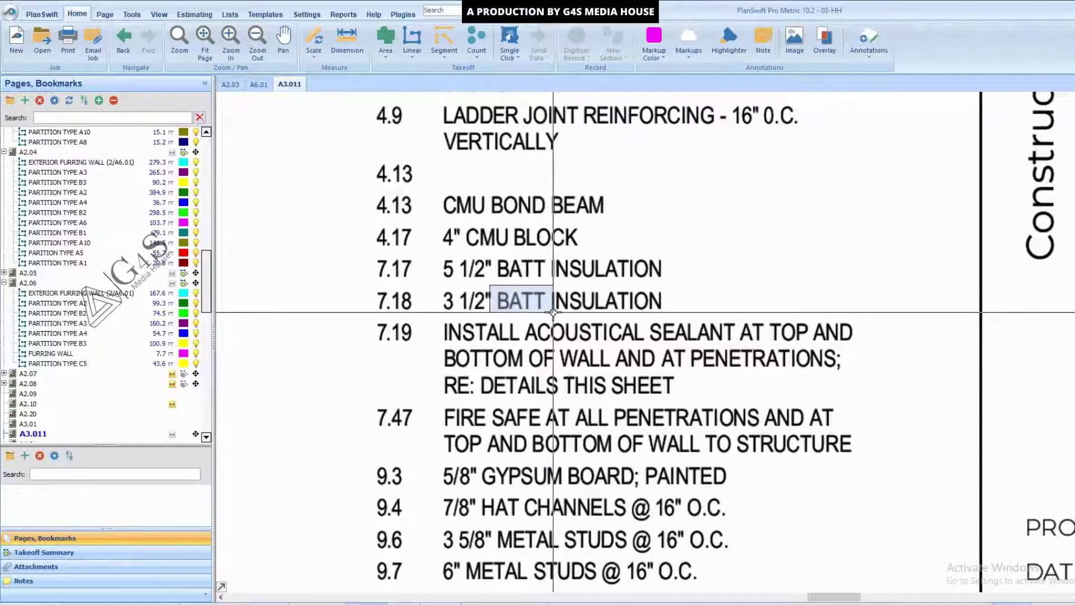
pyautogui.scroll(-4, 553, 312)
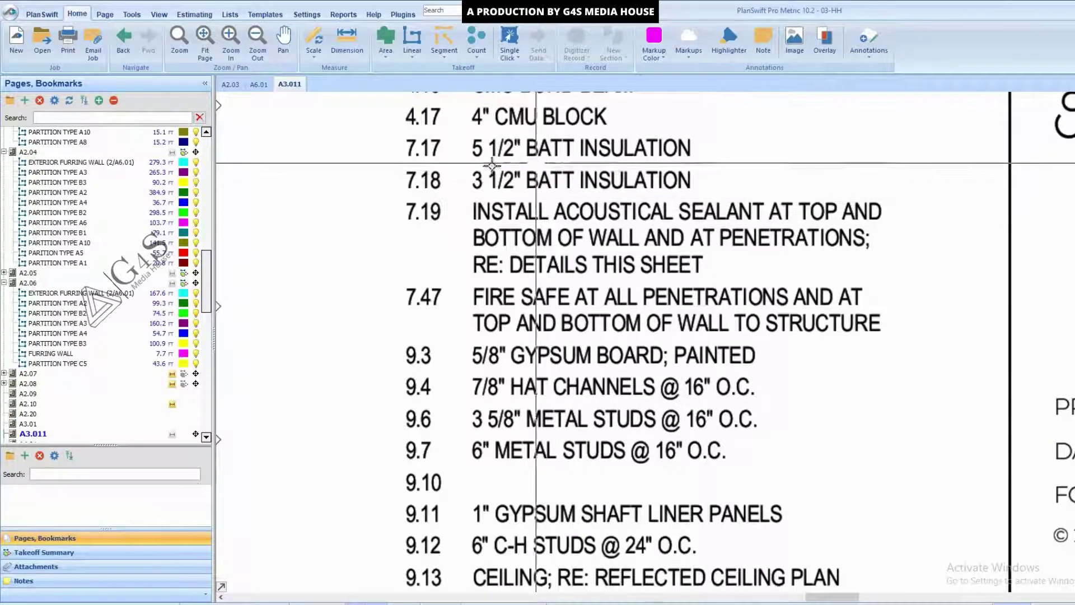
pyautogui.moveTo(399, 169); pyautogui.dragTo(723, 190)
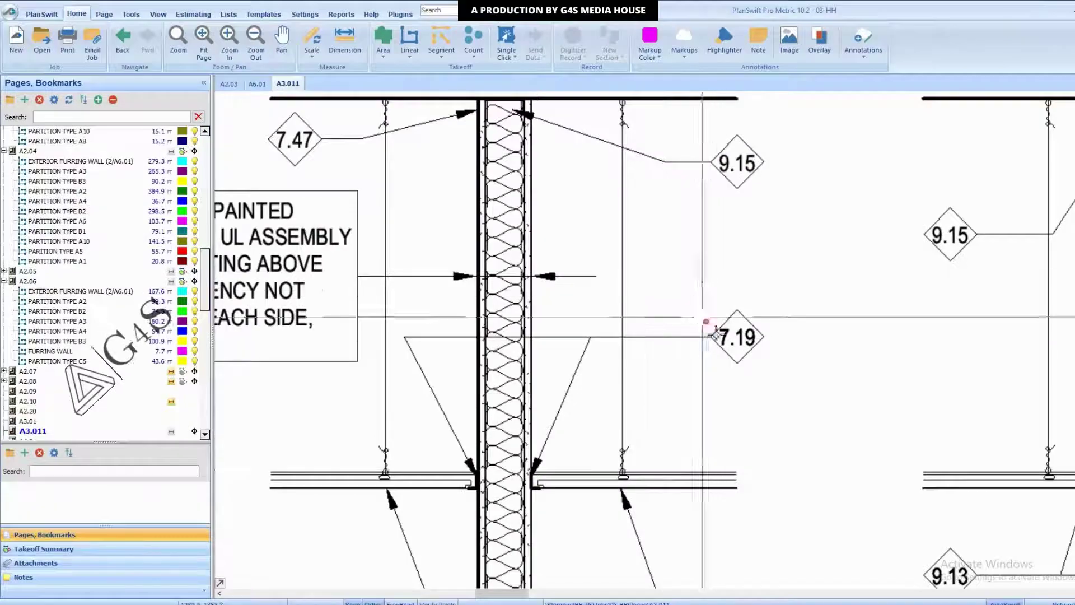
# Zoom out and pan to the notes legend beside the title block.
pyautogui.scroll(-5, 599, 388)
pyautogui.moveTo(920, 470); pyautogui.dragTo(276, 300)
pyautogui.scroll(5, 487, 319)
pyautogui.moveTo(645, 429); pyautogui.dragTo(417, 320)
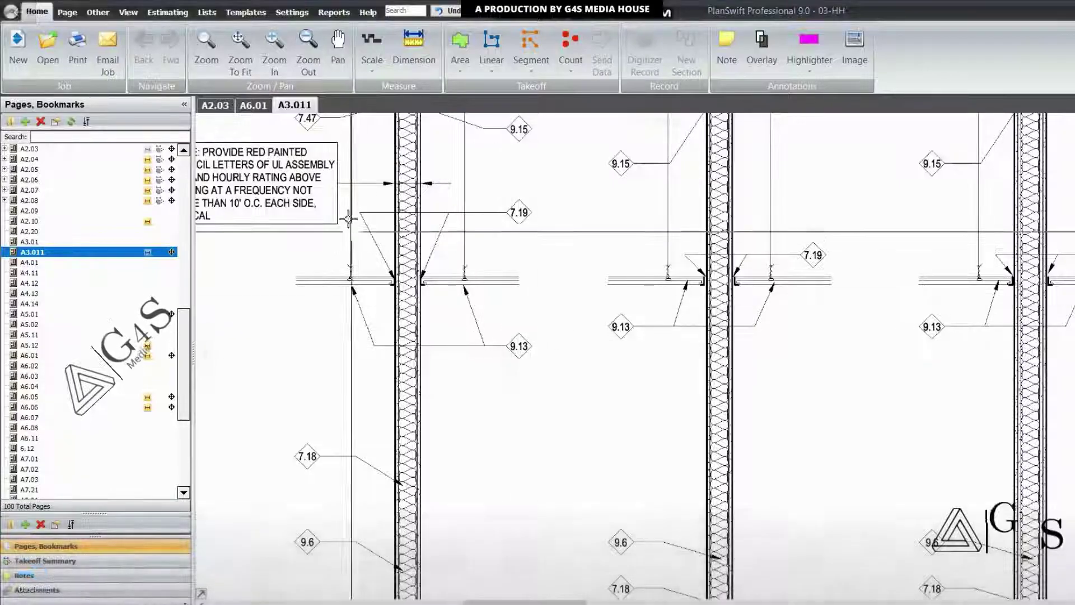
# Box the 7.19 callout at the ceiling line of the wall section.
pyautogui.scroll(3, 441, 308)
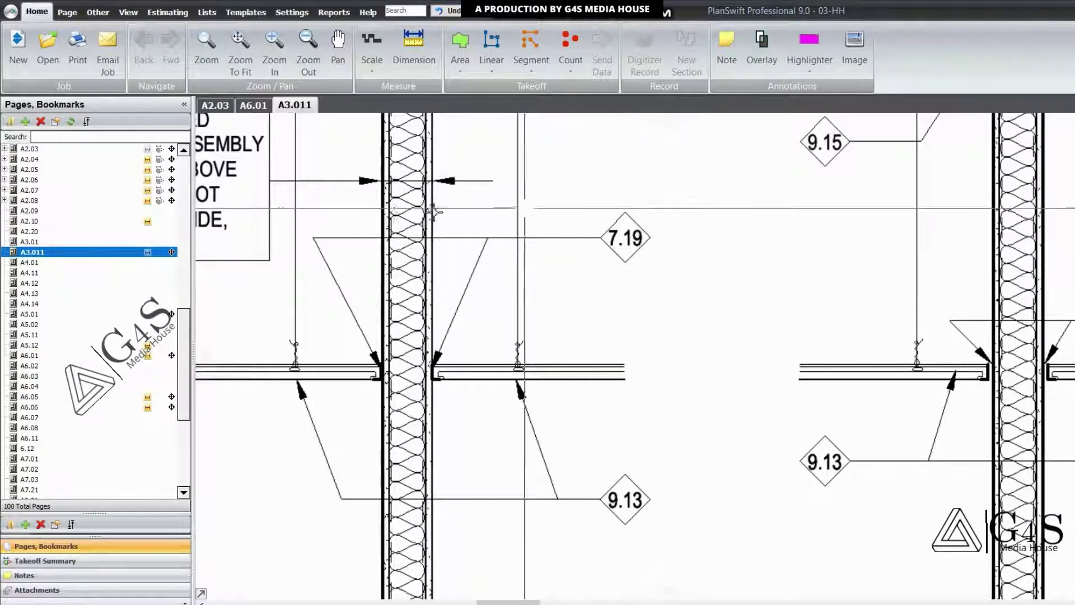
pyautogui.moveTo(316, 217); pyautogui.dragTo(732, 448)
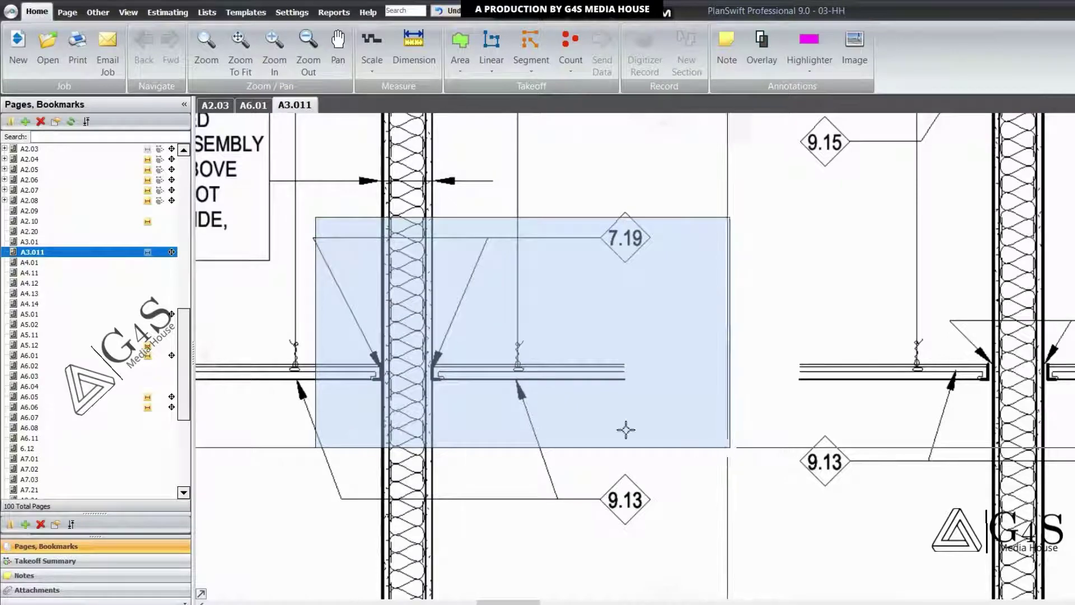
pyautogui.scroll(-6, 540, 403)
pyautogui.scroll(6, 917, 401)
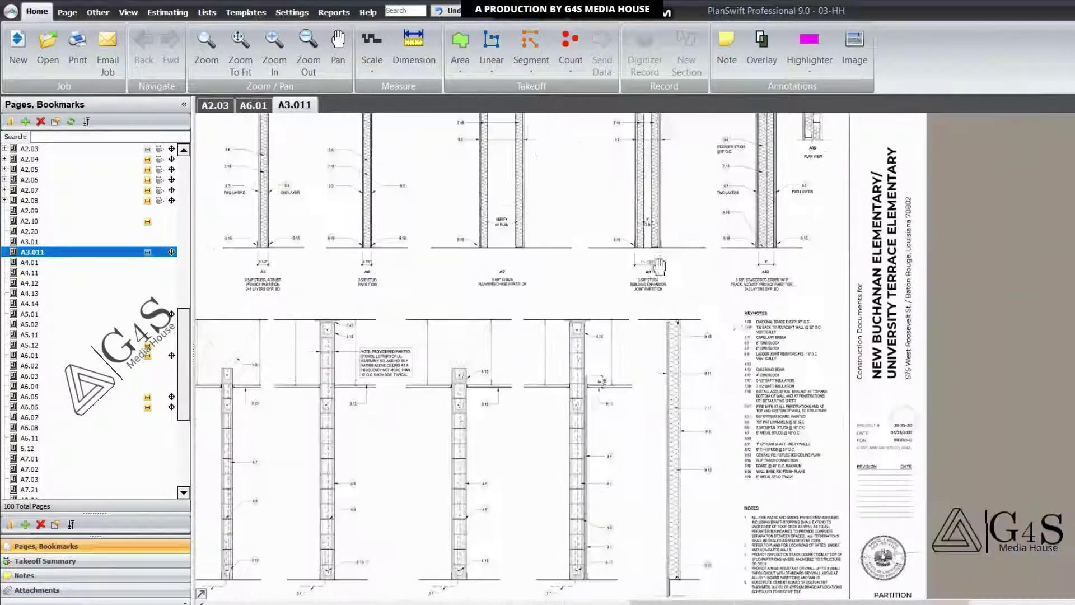
# Box keynote 7.19 in the legend, then zoom out to the full A3.011 sheet.
pyautogui.moveTo(697, 462); pyautogui.dragTo(683, 514)
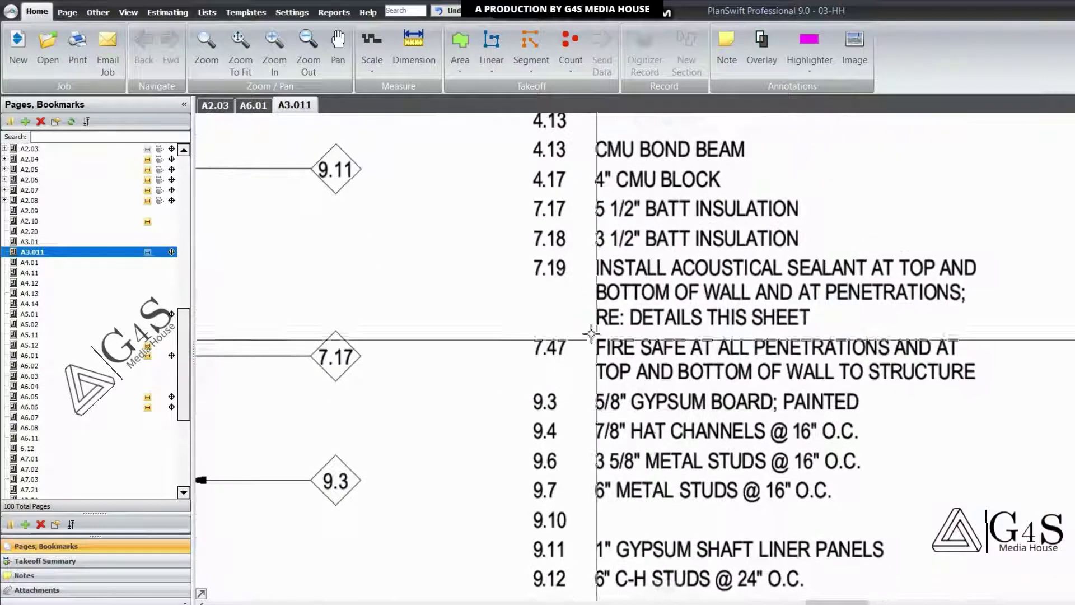
pyautogui.moveTo(520, 250)
pyautogui.mouseDown()
pyautogui.moveTo(593, 296)
pyautogui.moveTo(1021, 348)
pyautogui.mouseUp()
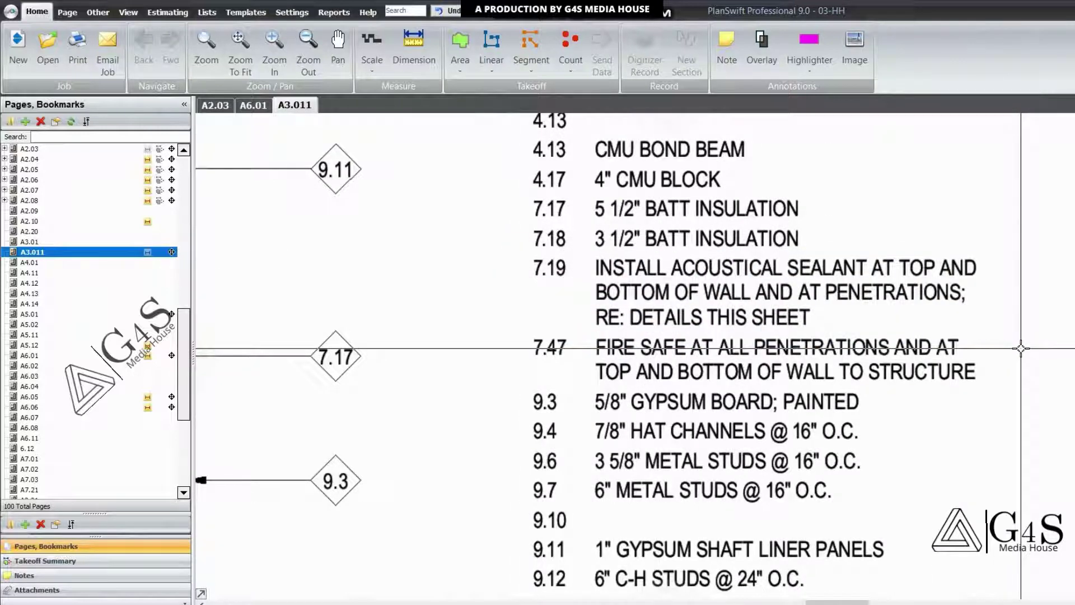
pyautogui.scroll(-5, 728, 420)
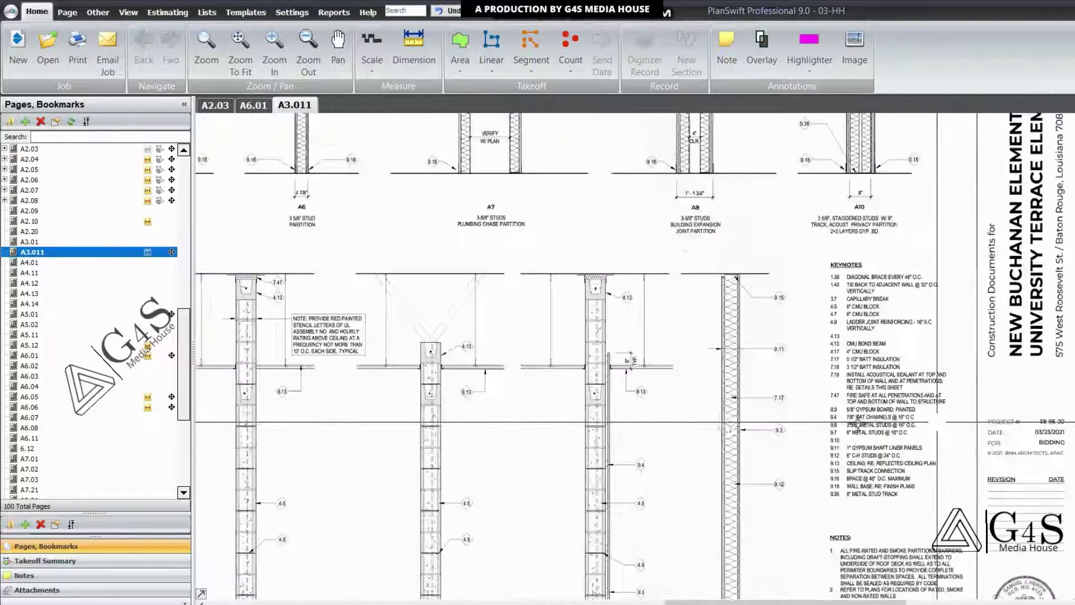
pyautogui.scroll(-5, 668, 430)
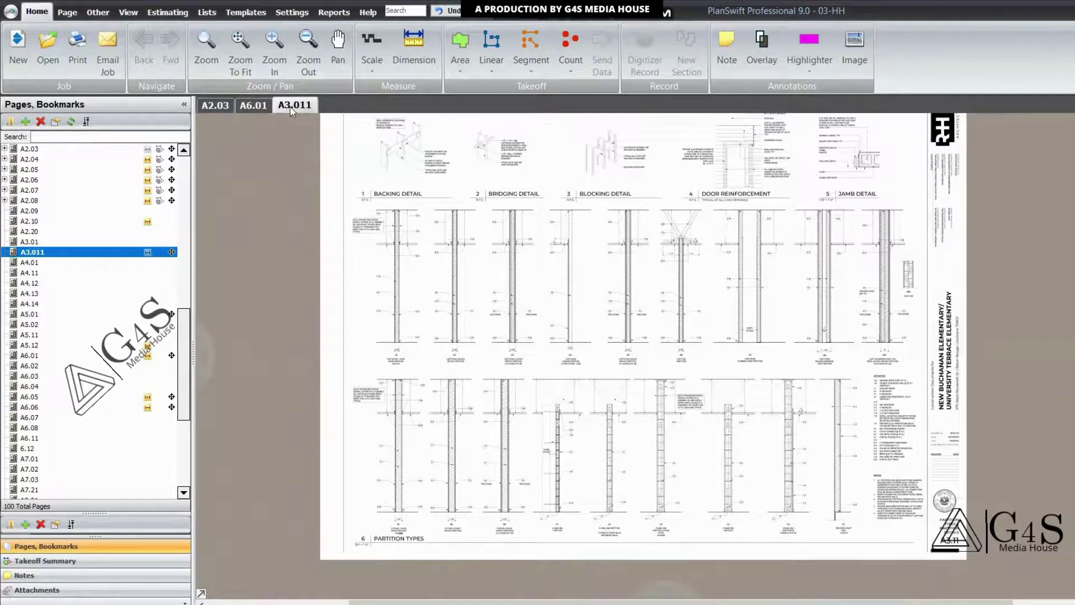
# Switch to sheet A2.03 and turn on its takeoff overlays.
pyautogui.click(217, 106)
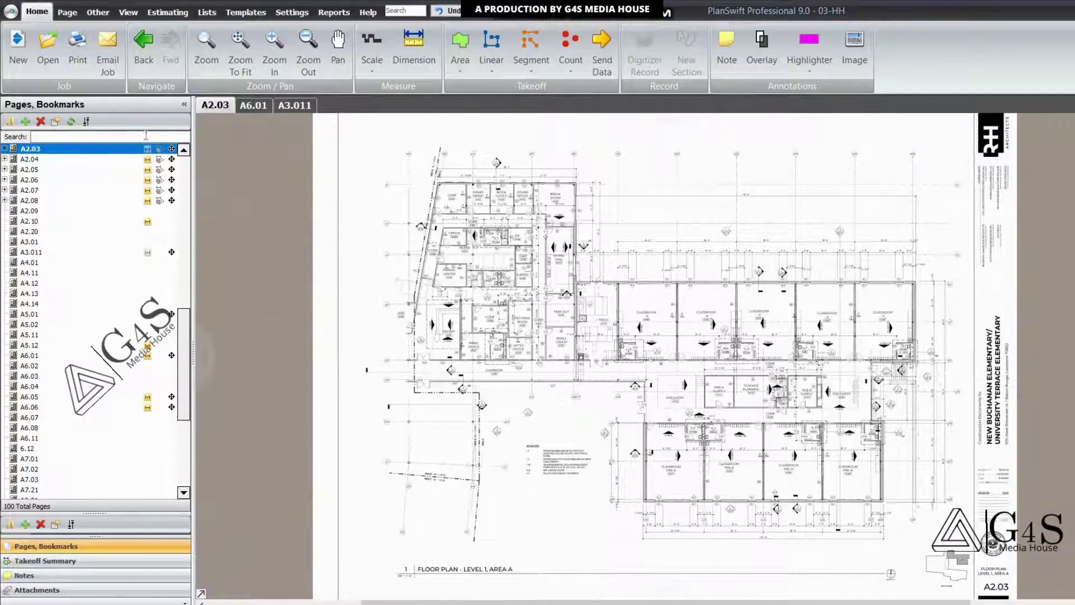
pyautogui.click(159, 148)
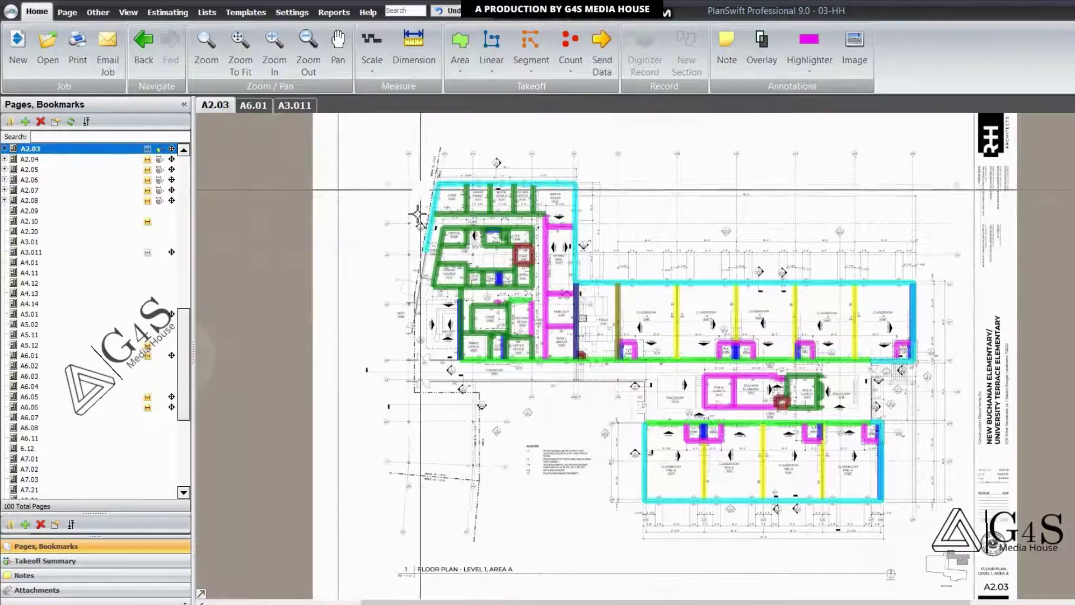
pyautogui.scroll(5, 442, 319)
pyautogui.scroll(3, 492, 395)
pyautogui.scroll(5, 486, 283)
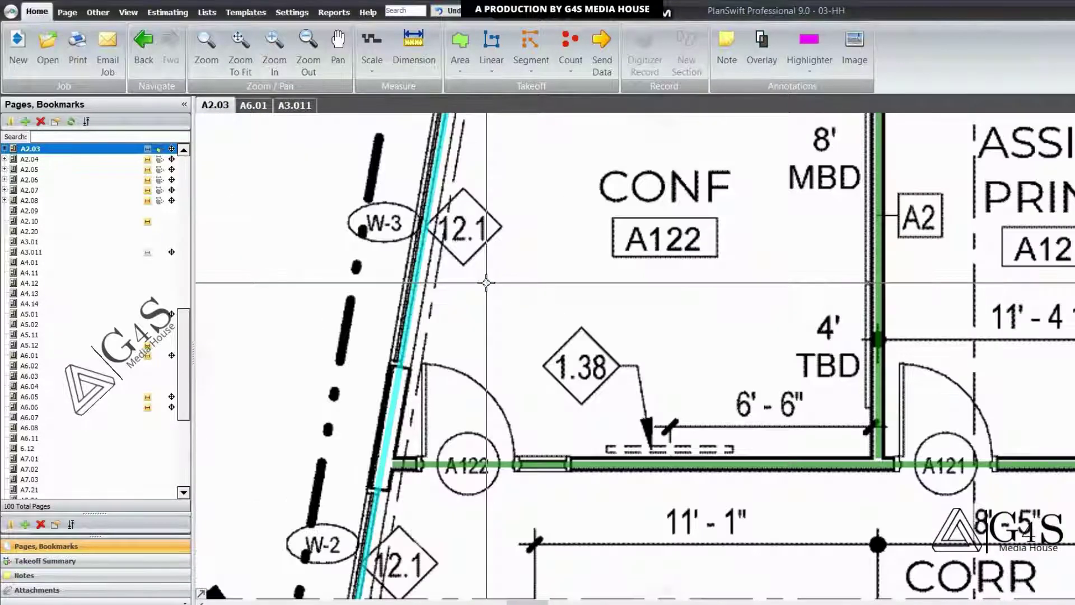
pyautogui.scroll(-3, 537, 290)
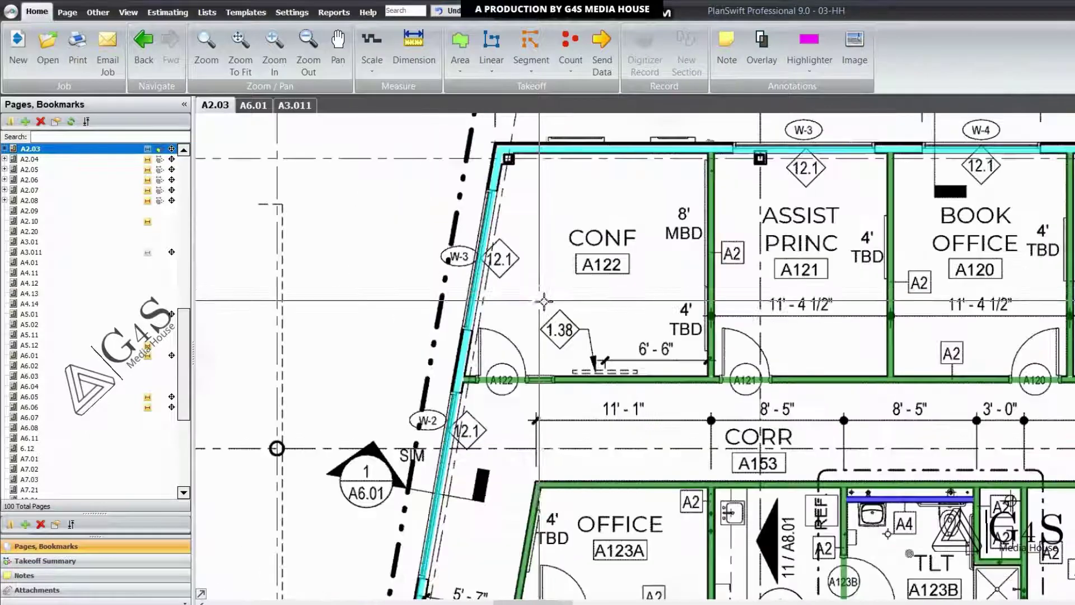
# Pan the A2.03 plan across conference, offices, corridor, nurse and classroom areas.
pyautogui.moveTo(548, 243); pyautogui.dragTo(417, 242)
pyautogui.moveTo(480, 215); pyautogui.dragTo(488, 234)
pyautogui.scroll(-2, 488, 234)
pyautogui.moveTo(314, 414); pyautogui.dragTo(400, 288)
pyautogui.scroll(-3, 415, 324)
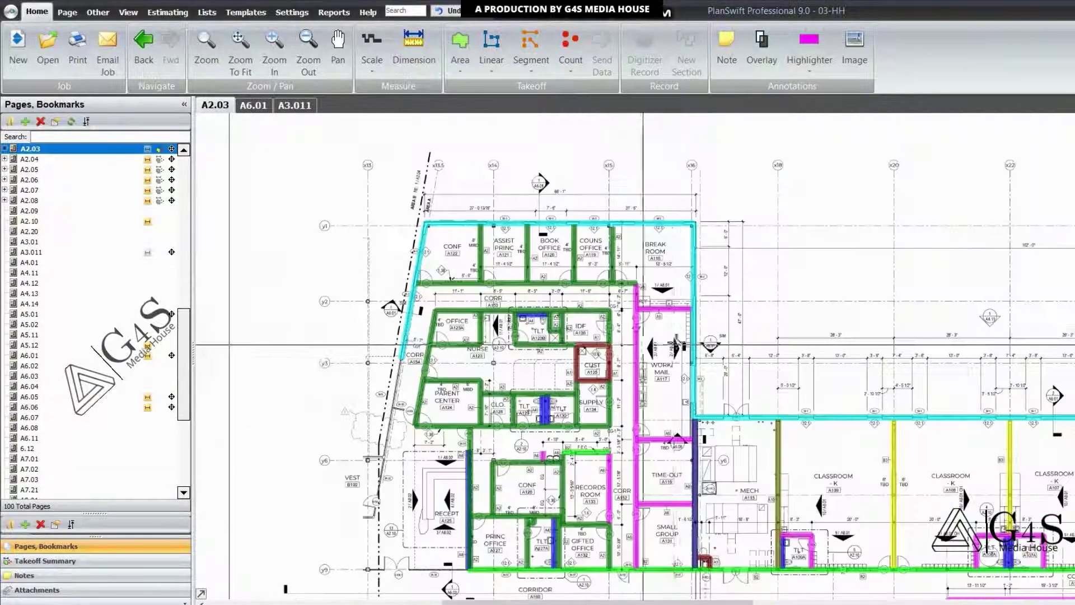
pyautogui.scroll(2, 526, 157)
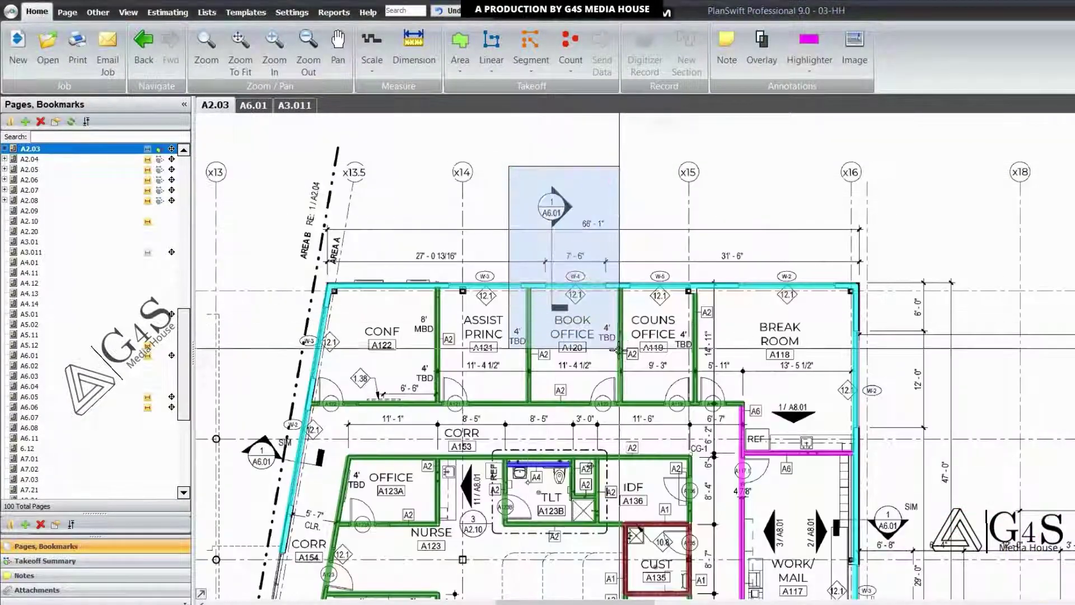
pyautogui.moveTo(652, 400); pyautogui.dragTo(702, 226)
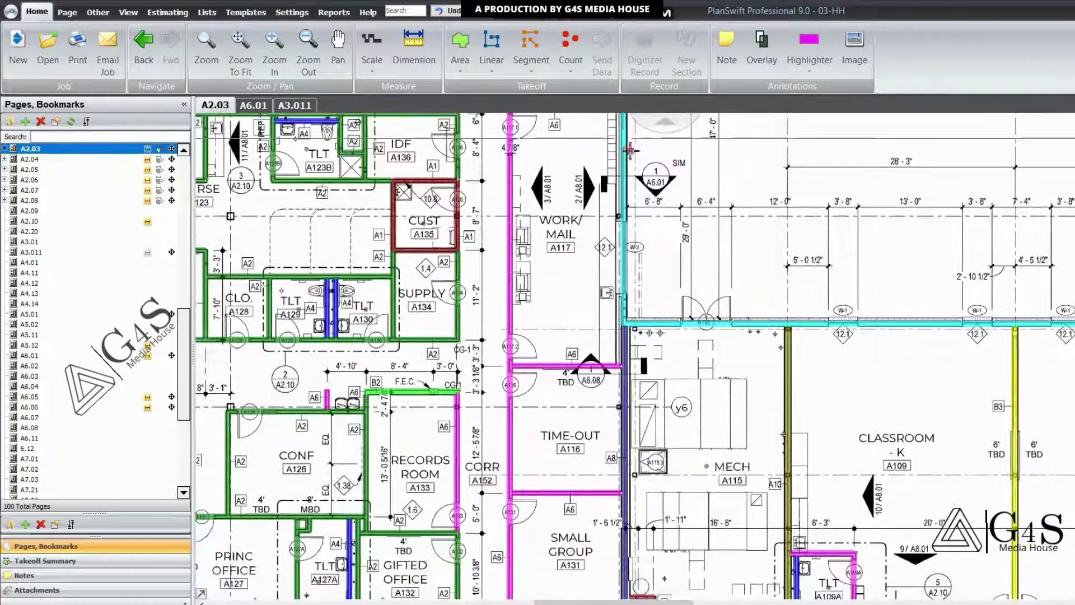
# List A2.03's takeoffs: exterior furring wall 233.1 and partition type A2 248.3.
pyautogui.click(702, 227)
pyautogui.scroll(-3, 706, 218)
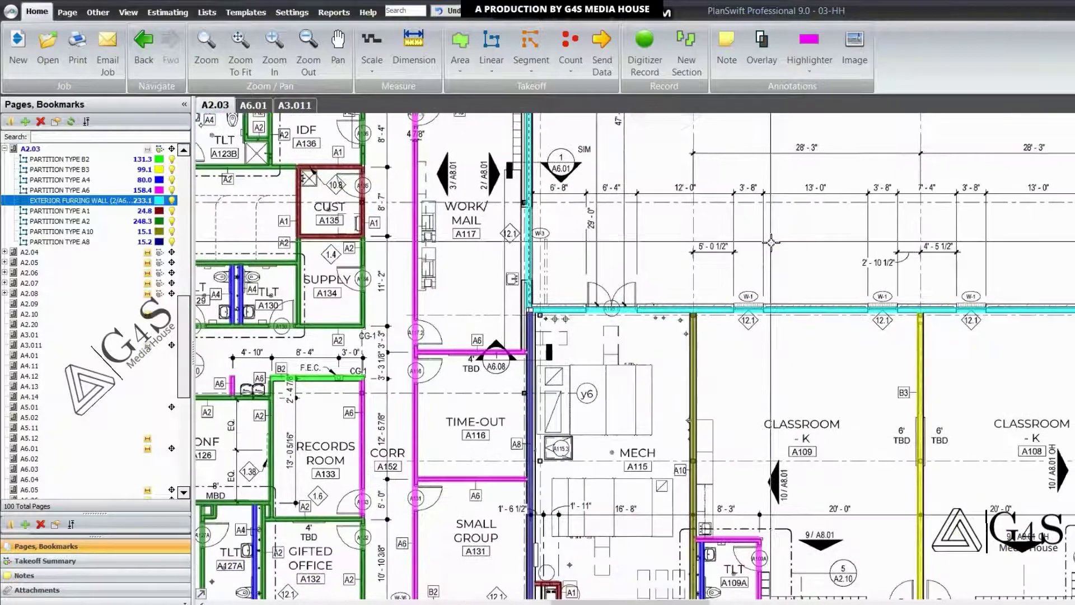
pyautogui.scroll(4, 402, 200)
pyautogui.scroll(2, 401, 200)
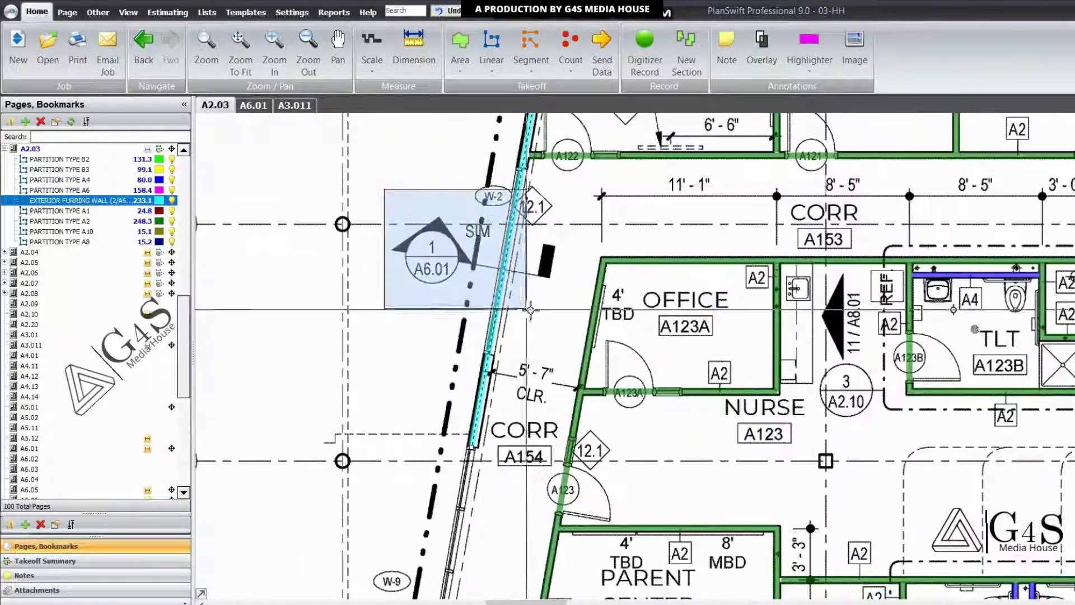
pyautogui.press('Escape')
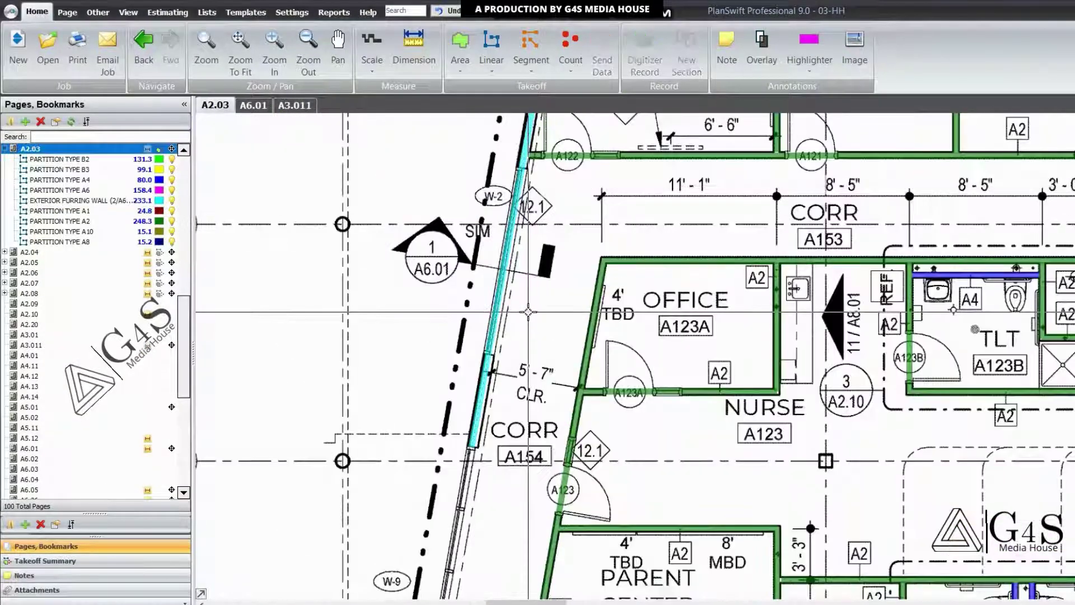
# Bring up sheet A6.01 and zoom into Wall Section 1 to inspect keynotes 7.24, 5.4, 9.2 and 9.3.
pyautogui.click(259, 107)
pyautogui.scroll(6, 448, 557)
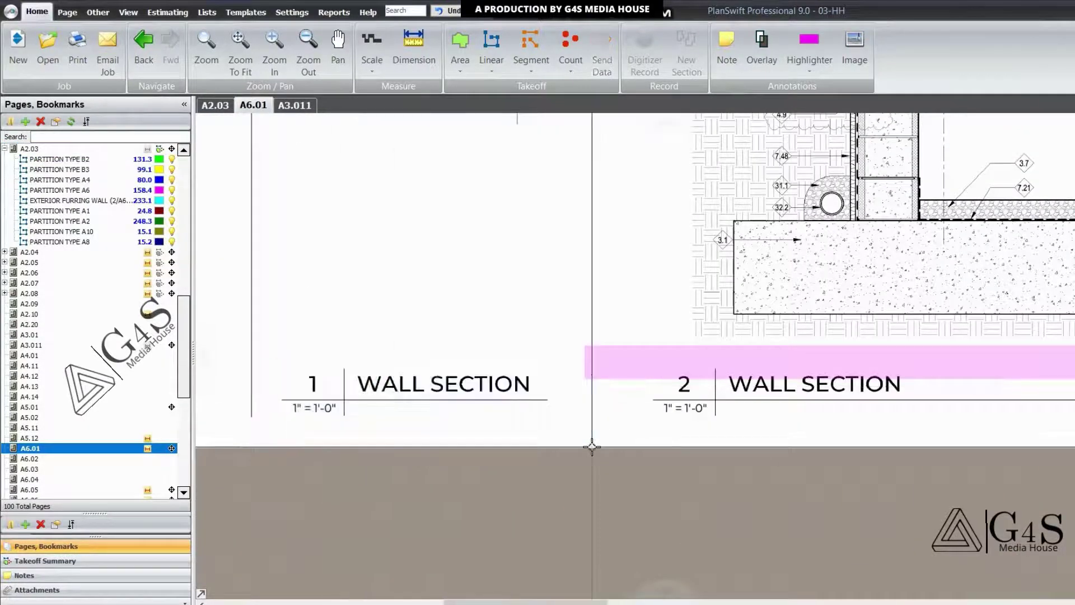
pyautogui.scroll(-3, 562, 451)
pyautogui.scroll(6, 485, 448)
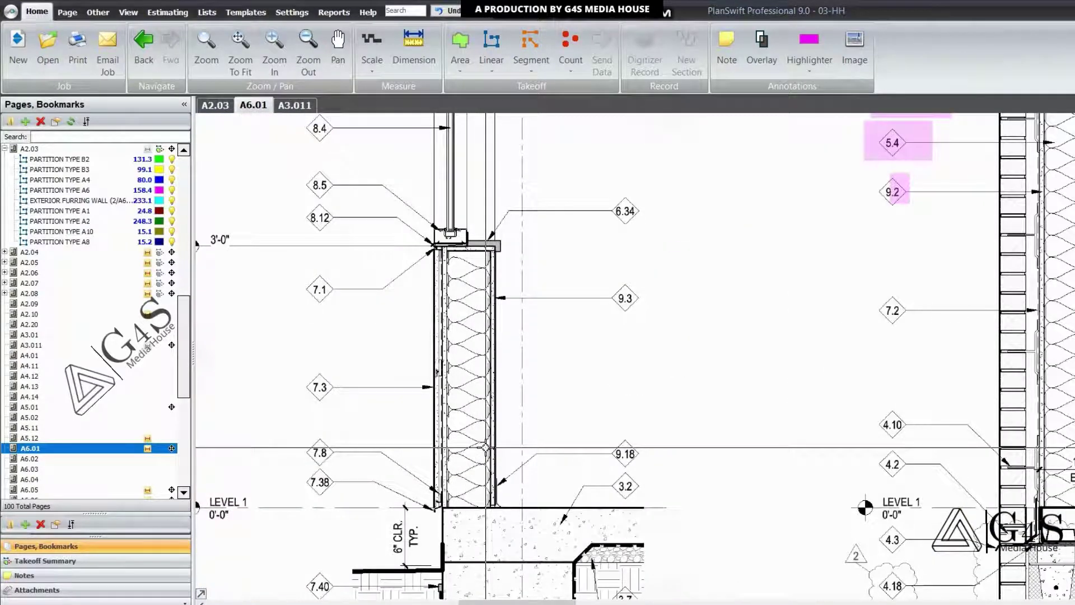
pyautogui.moveTo(566, 388); pyautogui.dragTo(573, 506)
pyautogui.scroll(-3, 542, 278)
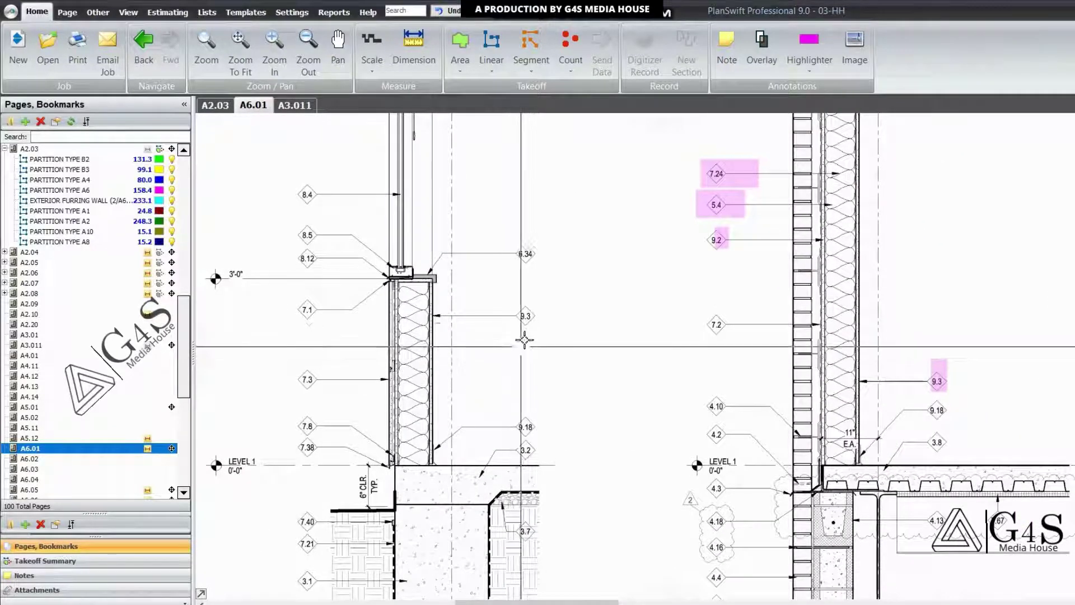
pyautogui.scroll(3, 525, 339)
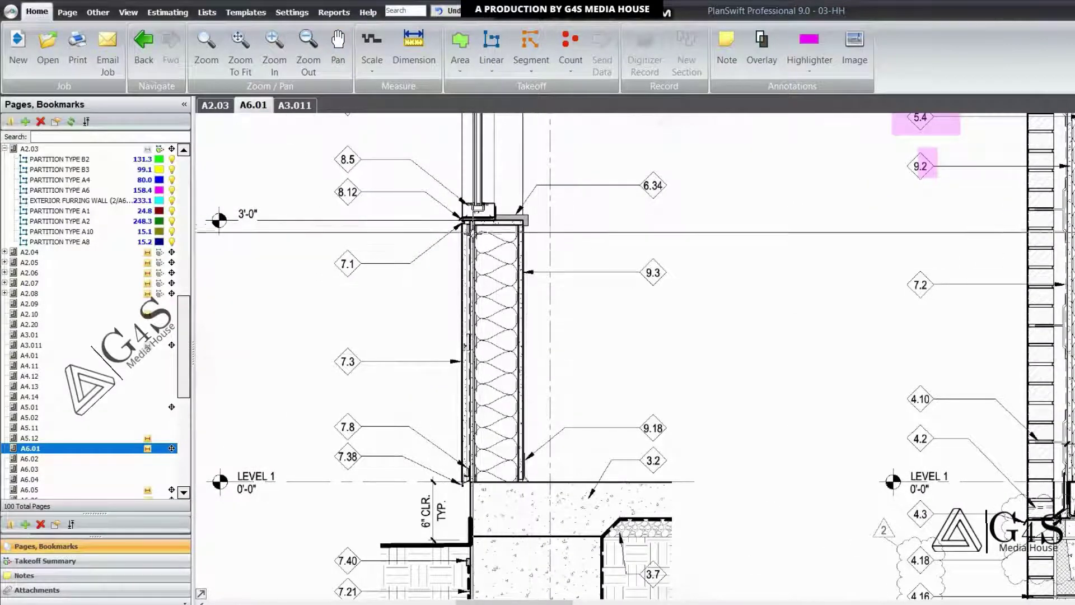
pyautogui.scroll(1, 488, 277)
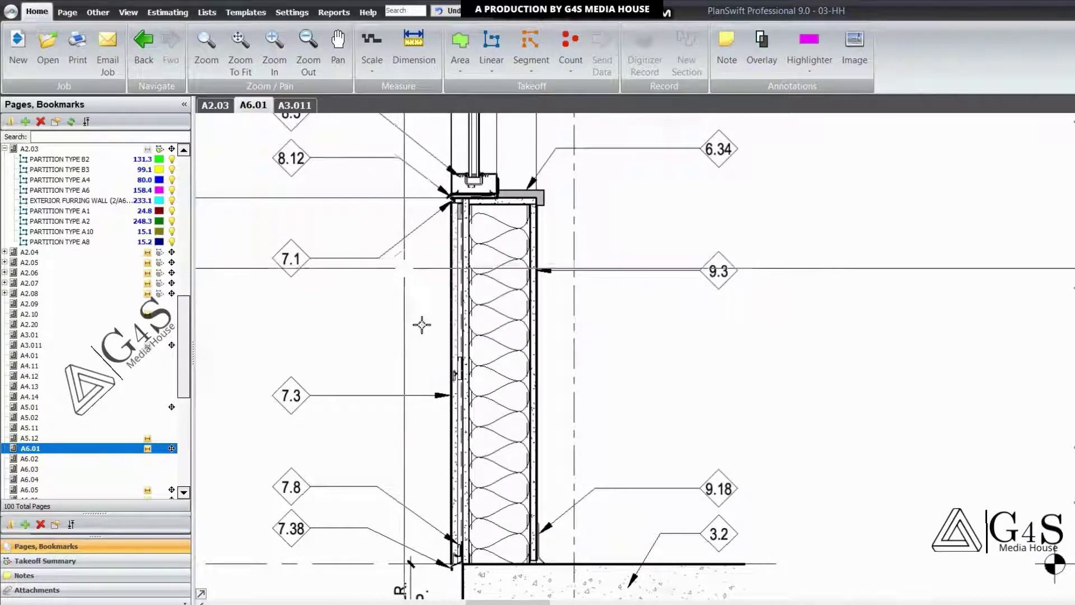
pyautogui.scroll(-2, 493, 347)
pyautogui.scroll(-1, 567, 367)
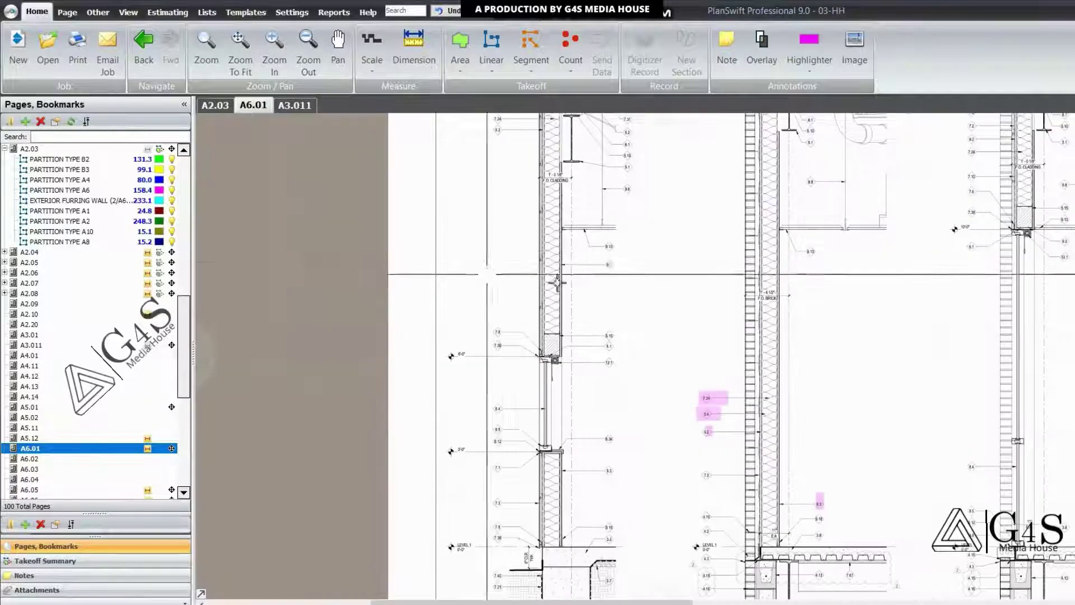
pyautogui.scroll(-1, 578, 283)
pyautogui.moveTo(521, 248); pyautogui.dragTo(400, 462)
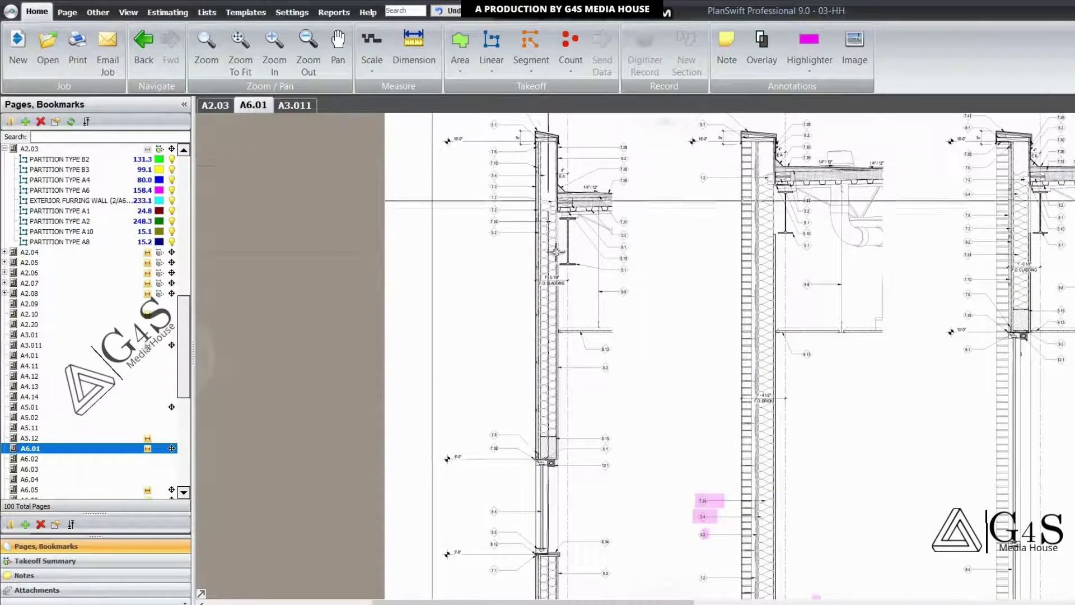
pyautogui.moveTo(619, 246); pyautogui.dragTo(729, 298)
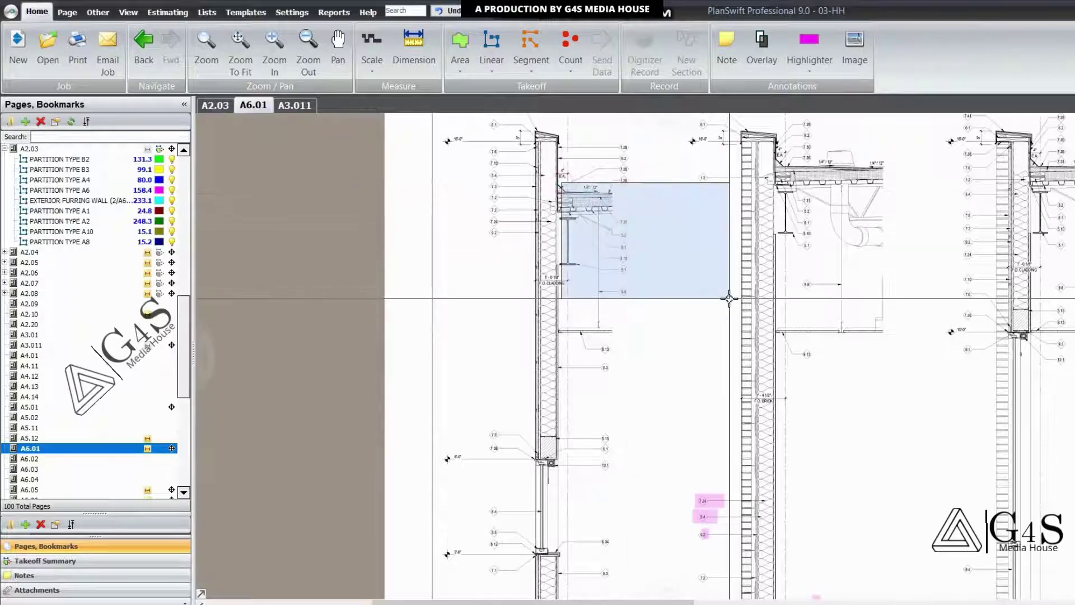
pyautogui.moveTo(524, 185)
pyautogui.mouseDown()
pyautogui.moveTo(470, 371)
pyautogui.moveTo(414, 483)
pyautogui.mouseUp()
pyautogui.scroll(5, 511, 354)
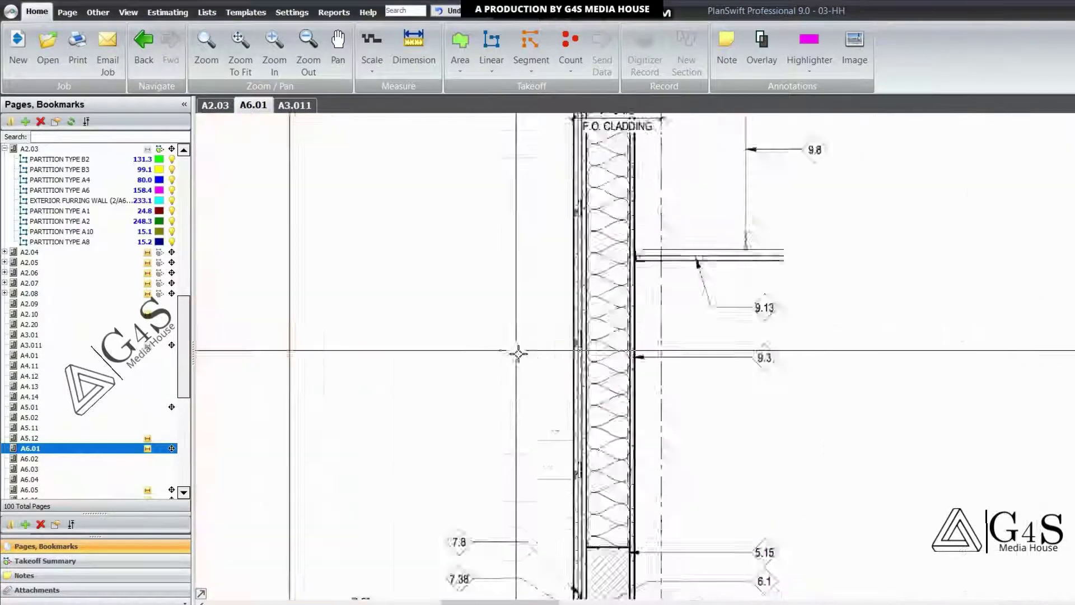
pyautogui.scroll(-3, 518, 355)
pyautogui.moveTo(549, 245); pyautogui.dragTo(504, 400)
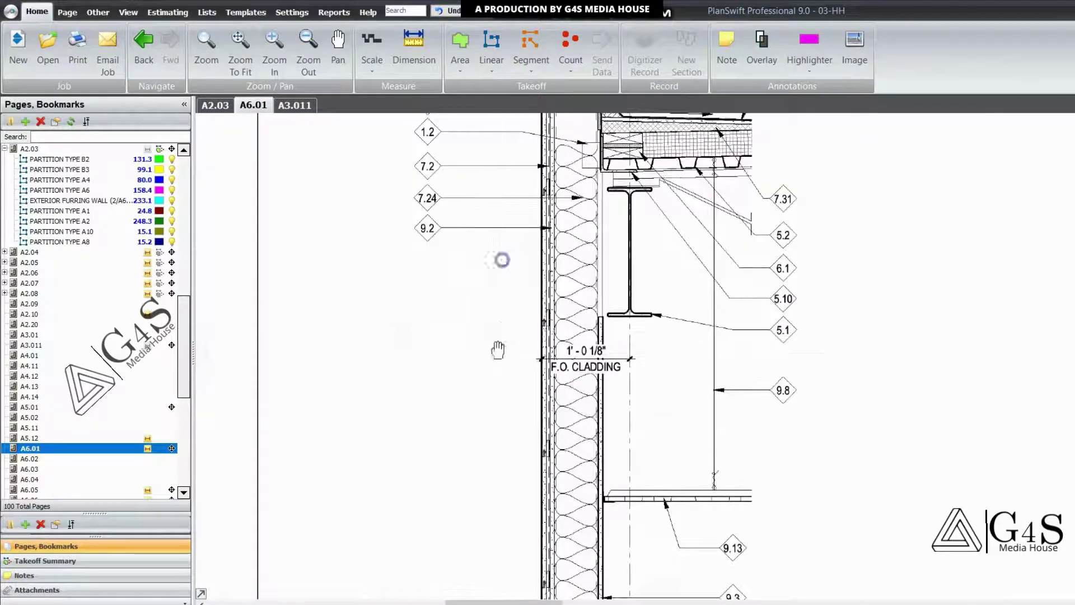
pyautogui.scroll(1, 407, 169)
pyautogui.moveTo(380, 154)
pyautogui.mouseDown()
pyautogui.moveTo(499, 347)
pyautogui.moveTo(502, 436)
pyautogui.moveTo(346, 151)
pyautogui.mouseUp()
pyautogui.scroll(6, 410, 175)
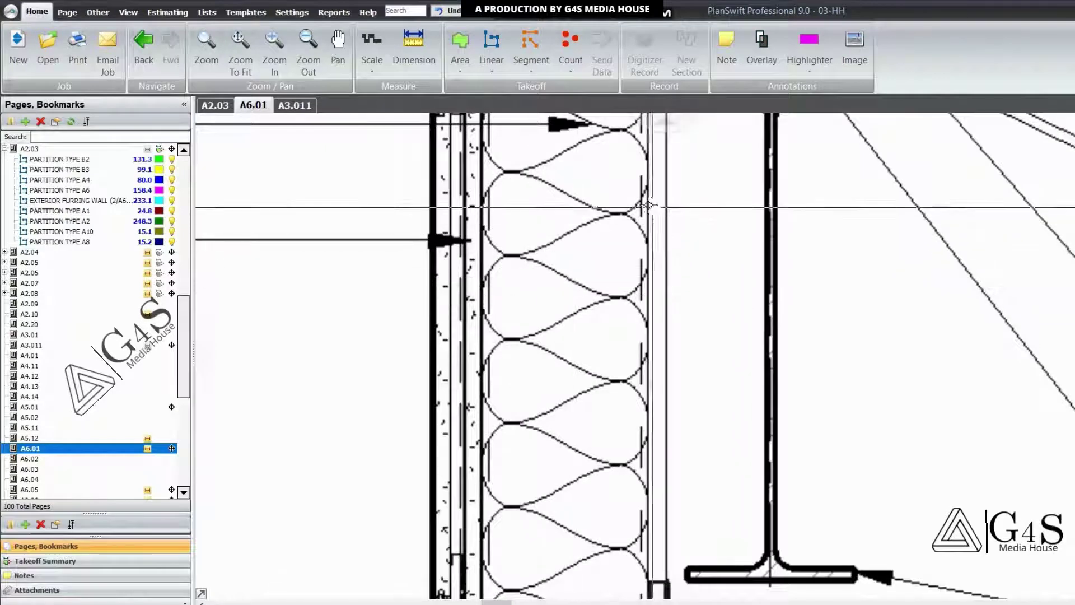
pyautogui.moveTo(660, 250); pyautogui.dragTo(665, 309)
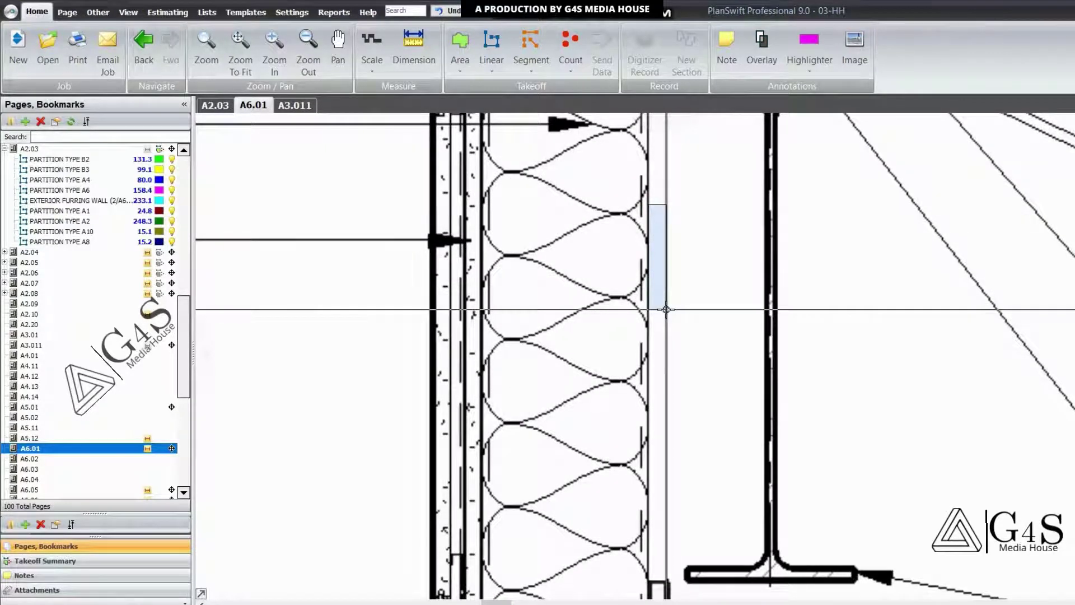
pyautogui.moveTo(526, 213)
pyautogui.mouseDown()
pyautogui.moveTo(588, 320)
pyautogui.moveTo(588, 398)
pyautogui.mouseUp()
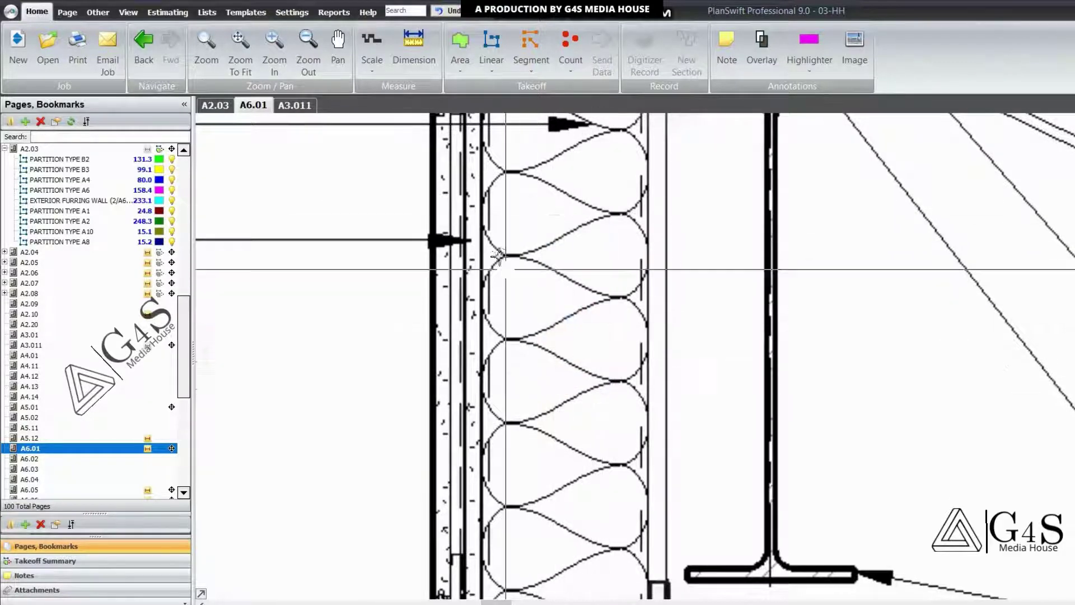
pyautogui.moveTo(460, 217); pyautogui.dragTo(482, 446)
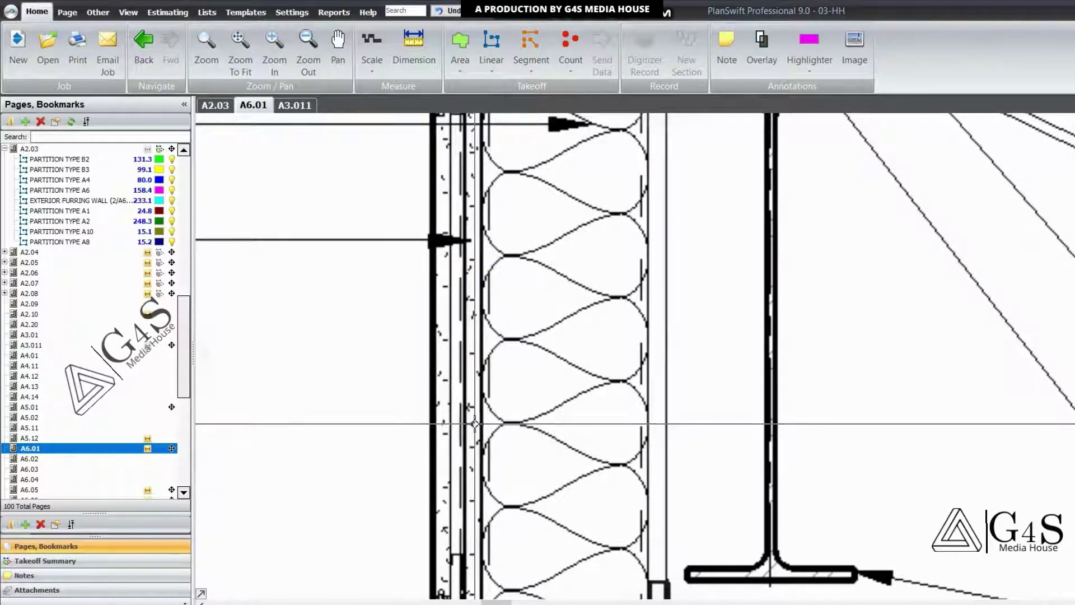
pyautogui.scroll(-3, 475, 424)
pyautogui.scroll(-3, 500, 459)
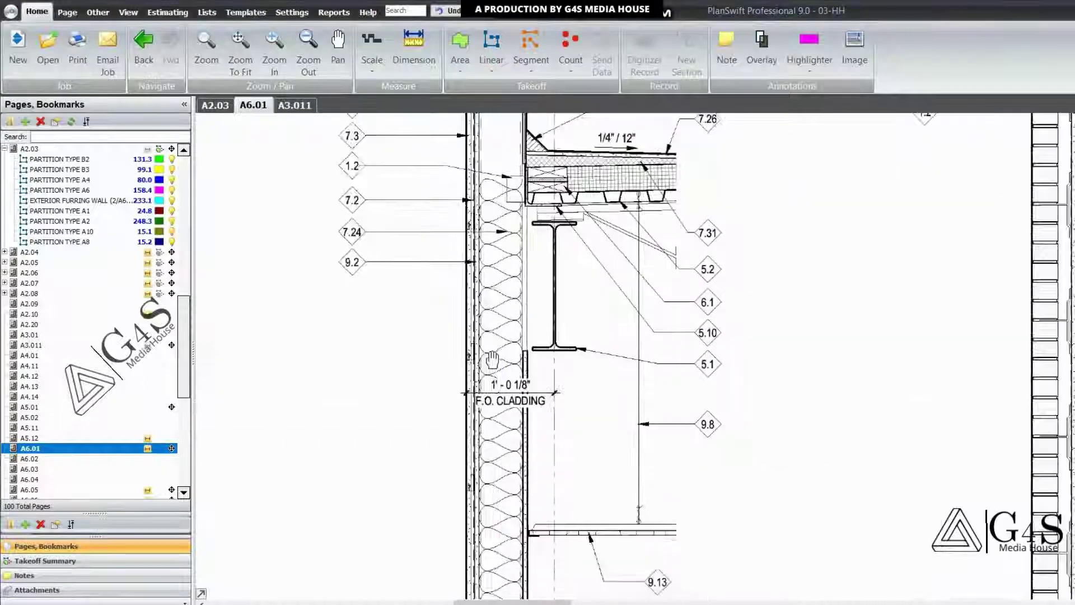
pyautogui.moveTo(491, 387); pyautogui.dragTo(481, 289)
pyautogui.scroll(3, 403, 205)
pyautogui.moveTo(583, 233); pyautogui.dragTo(620, 298)
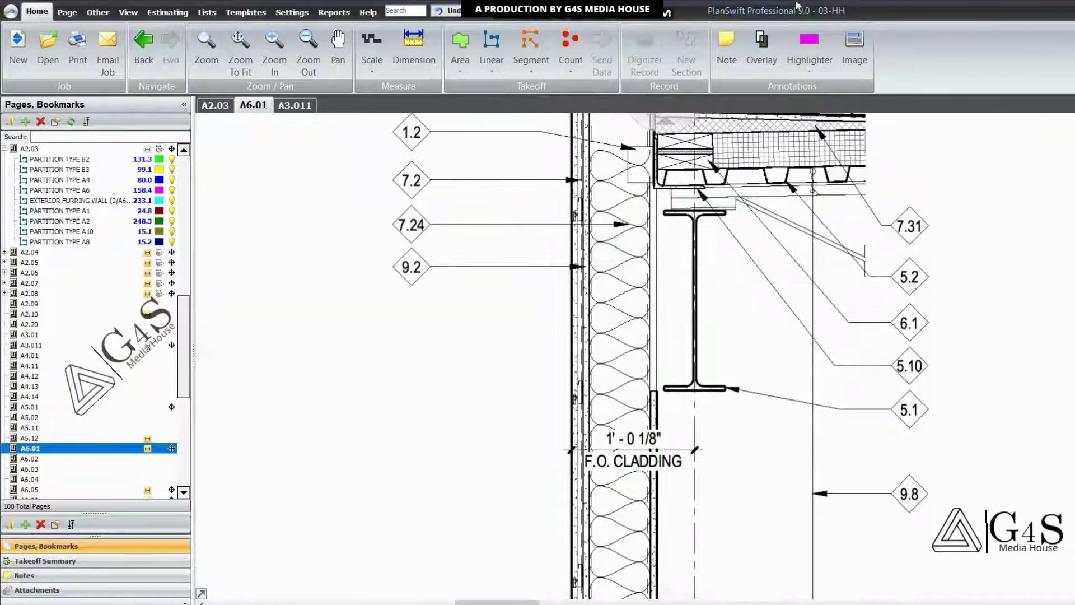
pyautogui.moveTo(389, 206)
pyautogui.mouseDown()
pyautogui.moveTo(447, 237)
pyautogui.moveTo(435, 286)
pyautogui.mouseUp()
pyautogui.scroll(-6, 622, 449)
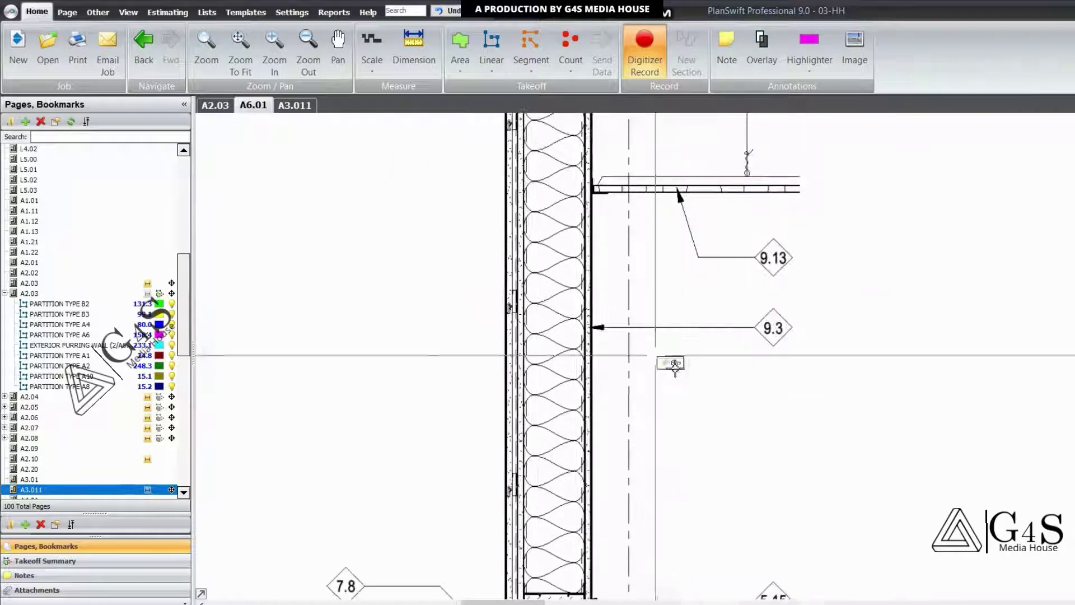
pyautogui.moveTo(740, 311); pyautogui.dragTo(816, 370)
pyautogui.moveTo(643, 372)
pyautogui.mouseDown()
pyautogui.moveTo(611, 216)
pyautogui.moveTo(606, 444)
pyautogui.mouseUp()
pyautogui.scroll(-3, 605, 443)
pyautogui.scroll(2, 568, 375)
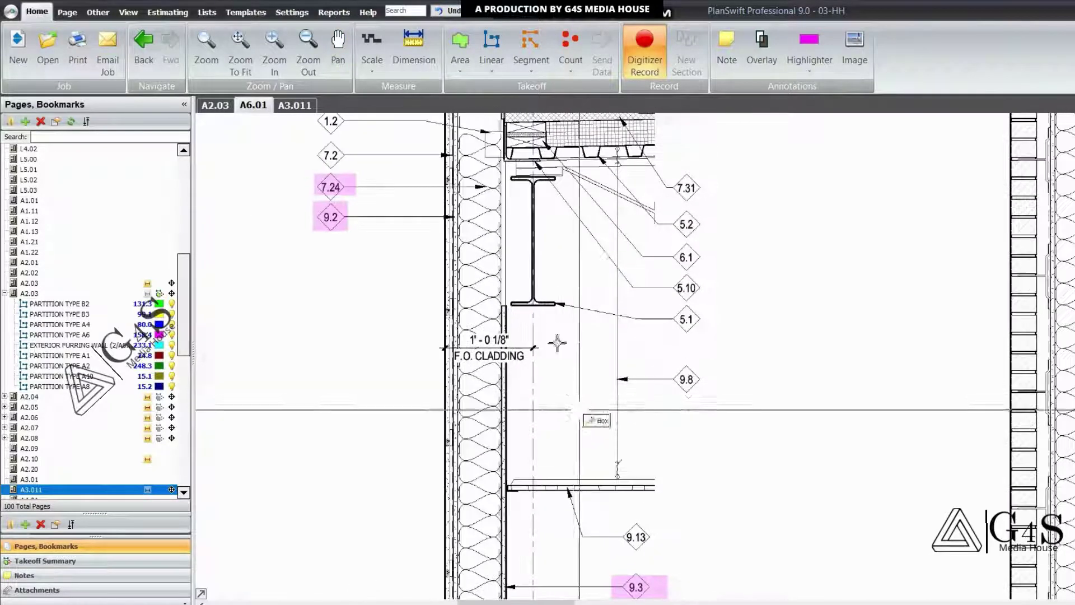
pyautogui.scroll(-8, 549, 282)
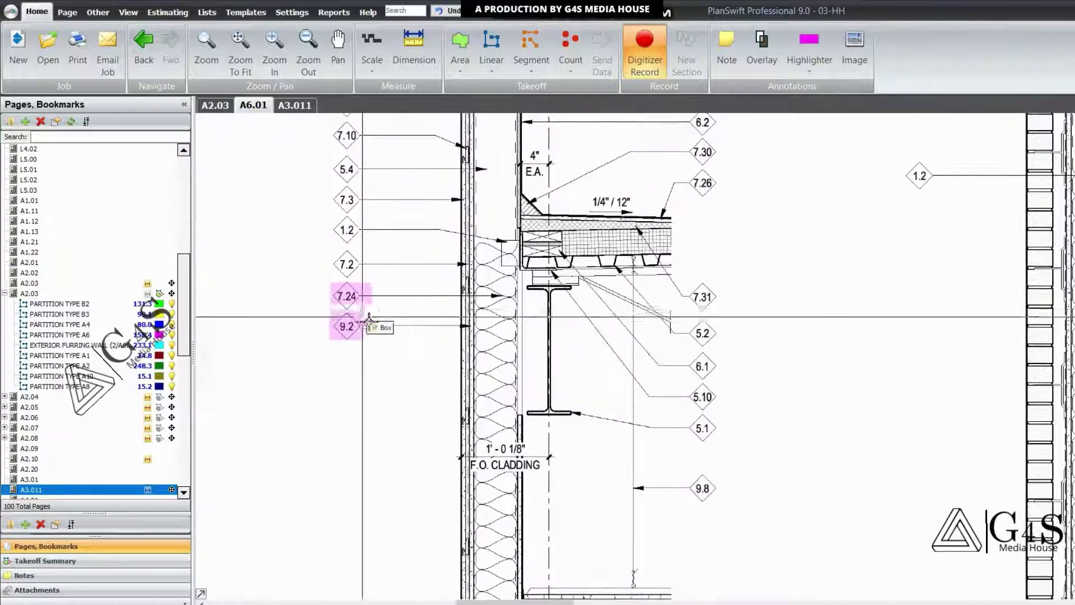
pyautogui.scroll(6, 704, 393)
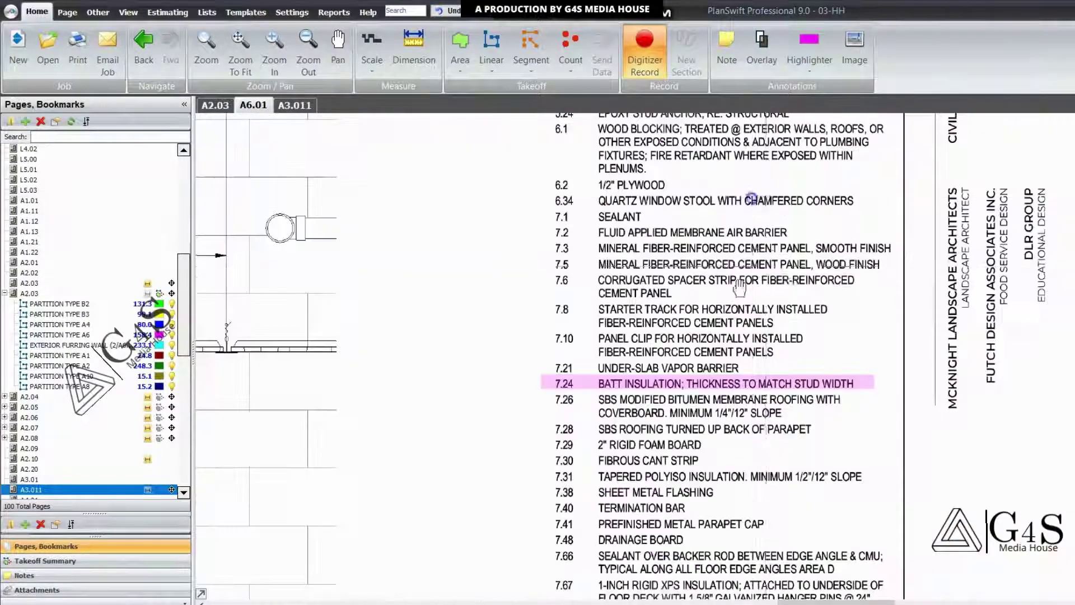
pyautogui.scroll(-5, 704, 393)
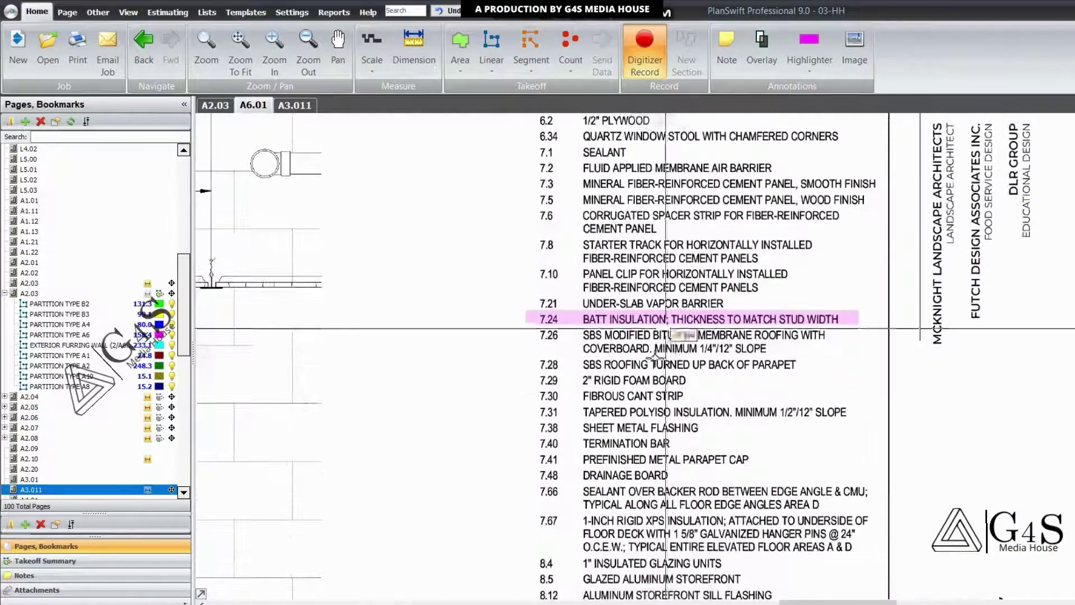
pyautogui.scroll(1, 597, 339)
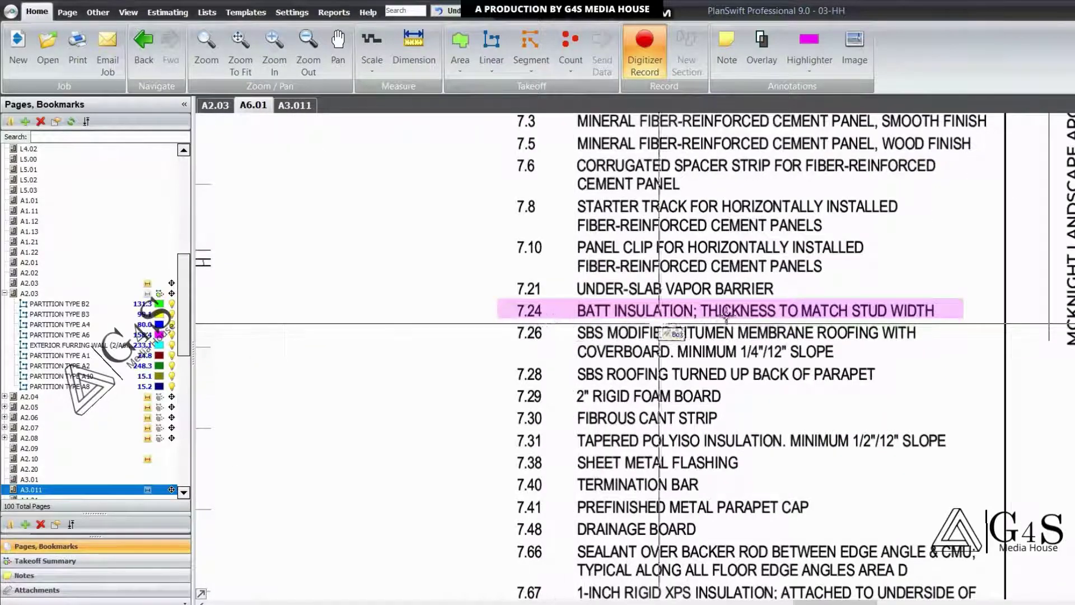
pyautogui.scroll(-3, 980, 339)
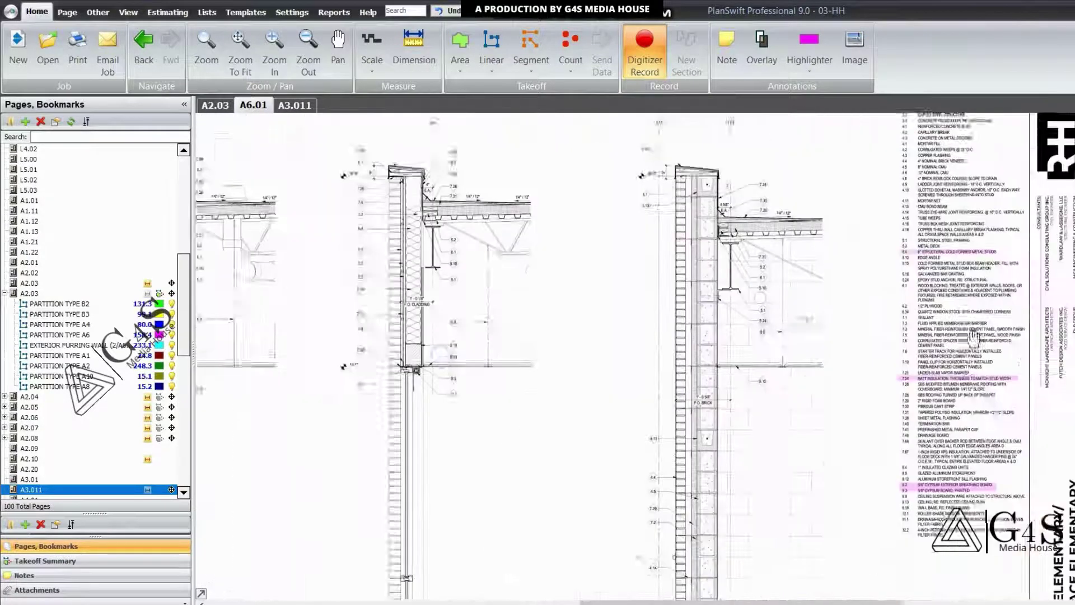
pyautogui.scroll(1, 373, 353)
pyautogui.scroll(-1, 838, 354)
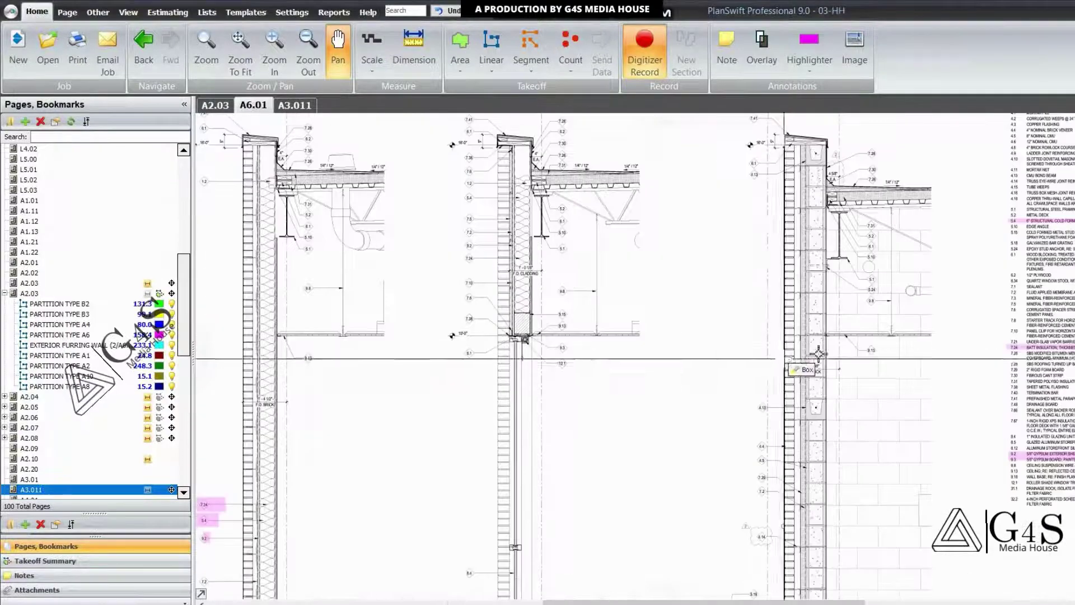
pyautogui.scroll(-2, 838, 354)
pyautogui.scroll(4, 605, 464)
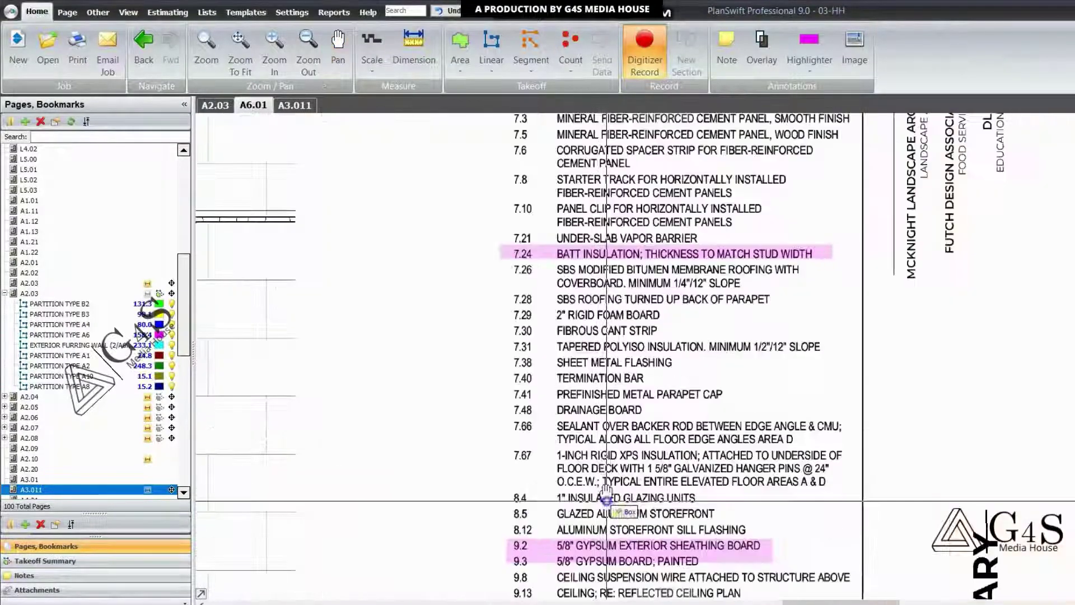
pyautogui.scroll(2, 606, 500)
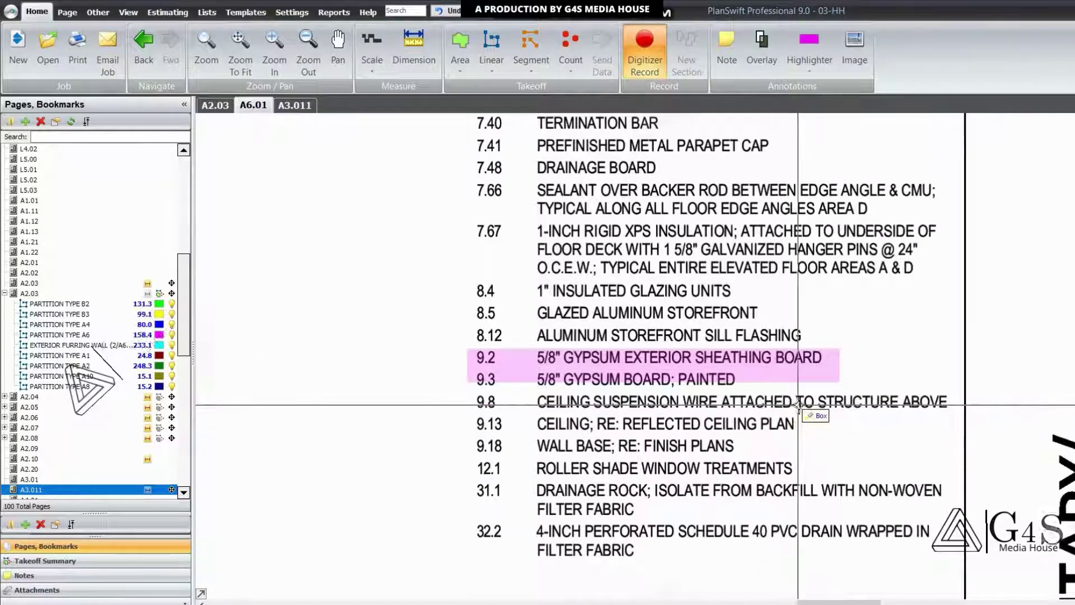
pyautogui.scroll(-2, 798, 405)
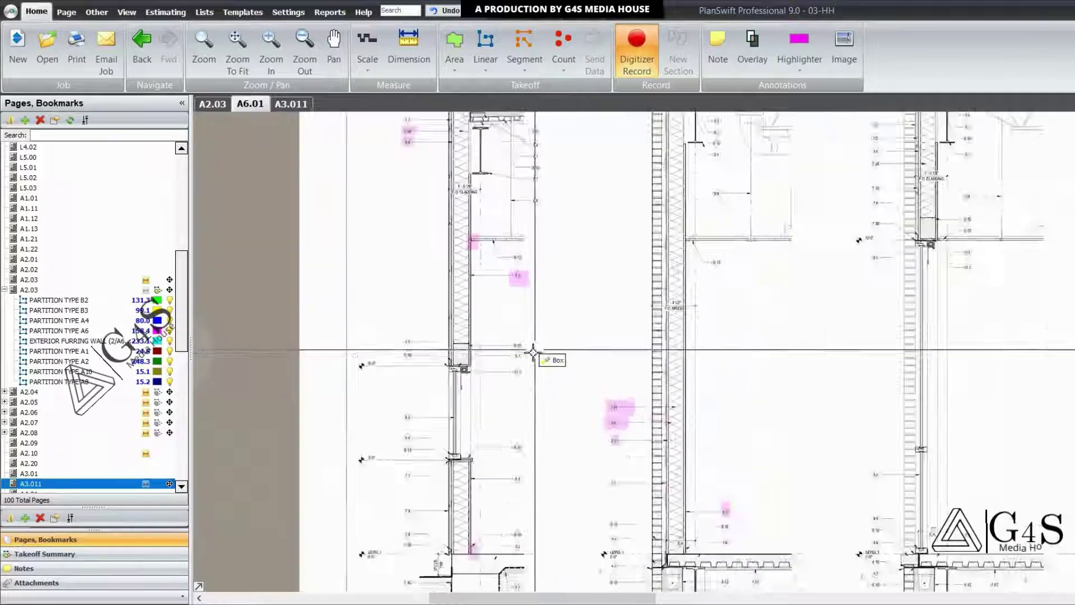
# Zoom out of the A6.01 wall sections and switch to sheet A3.011, Partition Types & Partition Details.
pyautogui.scroll(-3, 557, 434)
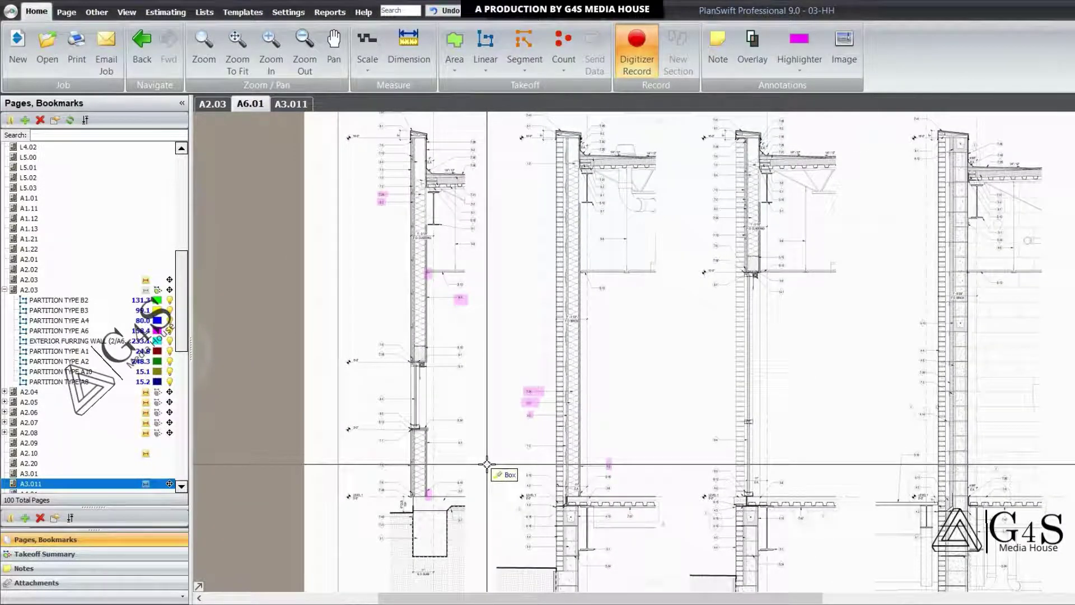
pyautogui.scroll(-2, 459, 468)
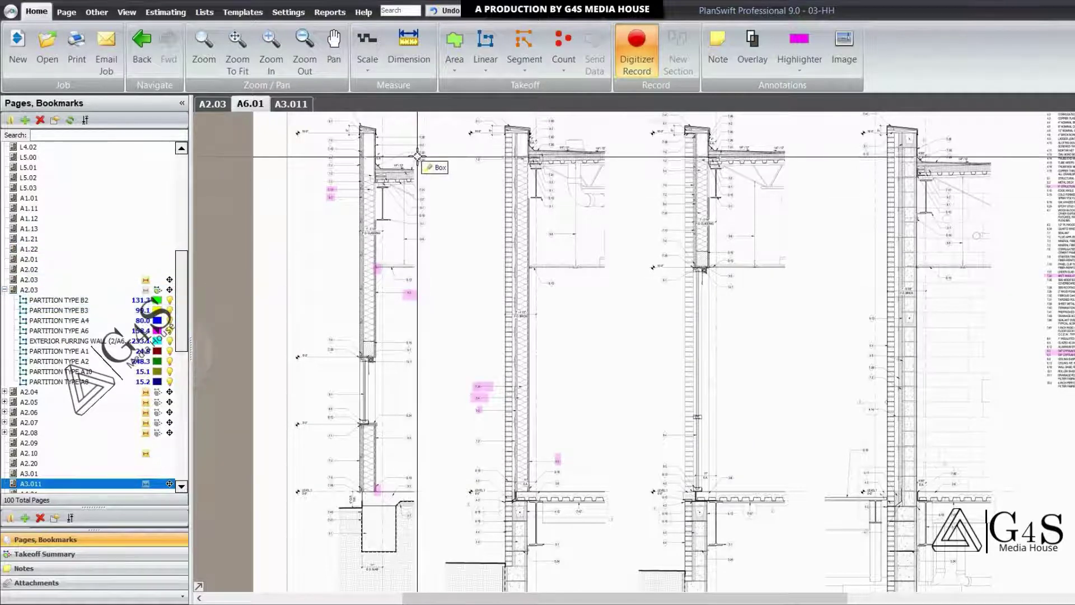
pyautogui.click(290, 104)
pyautogui.scroll(-4, 79, 392)
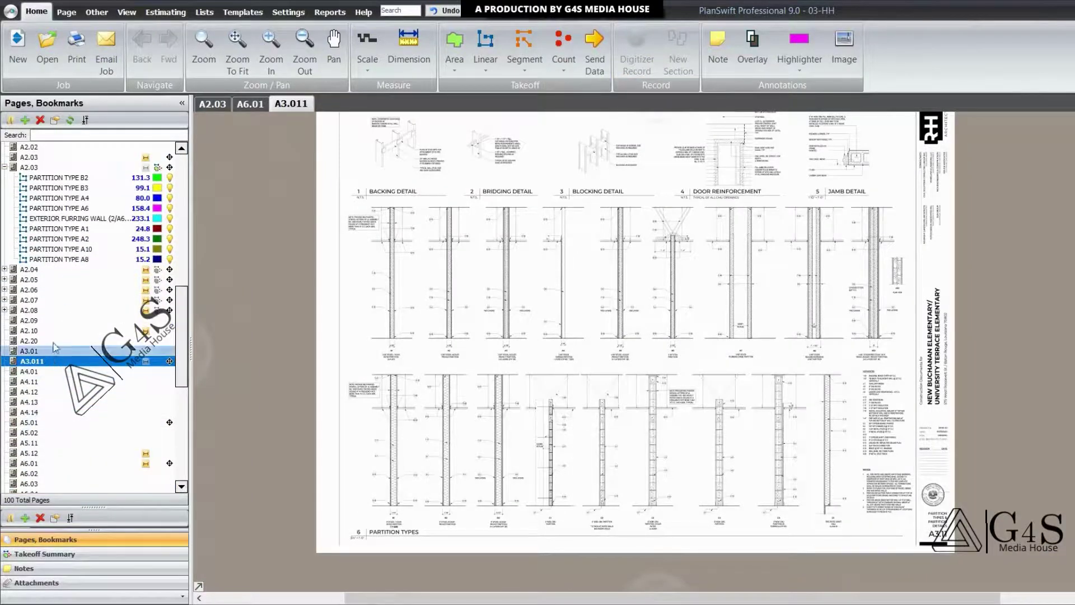
# Flip through sheets A2.10, A5.12, A3.011 and A3.01, ending on A2.20 Overall Roof Plan.
pyautogui.click(57, 331)
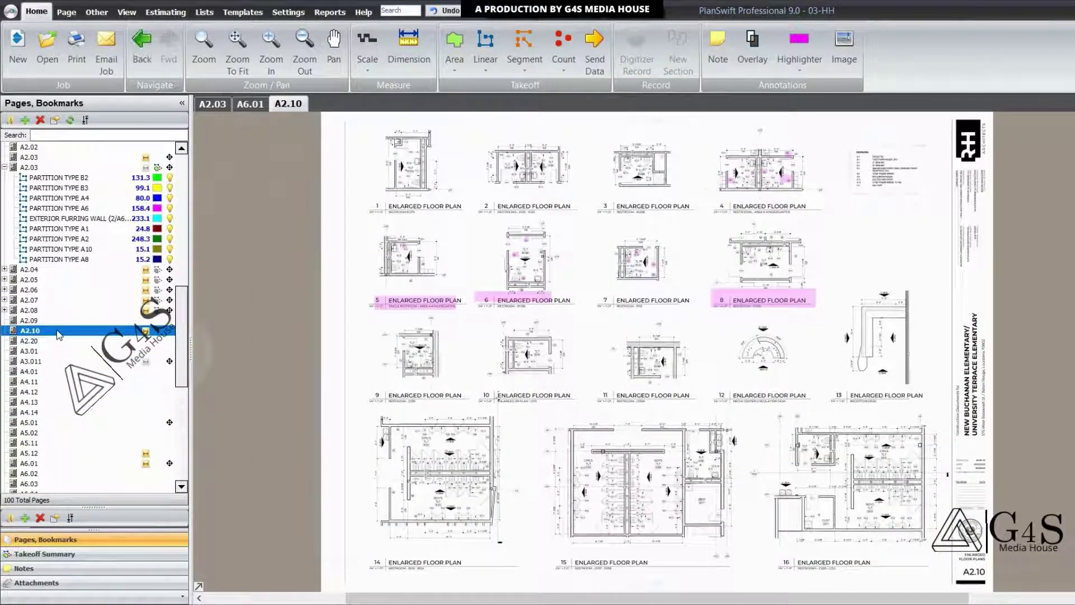
pyautogui.click(47, 454)
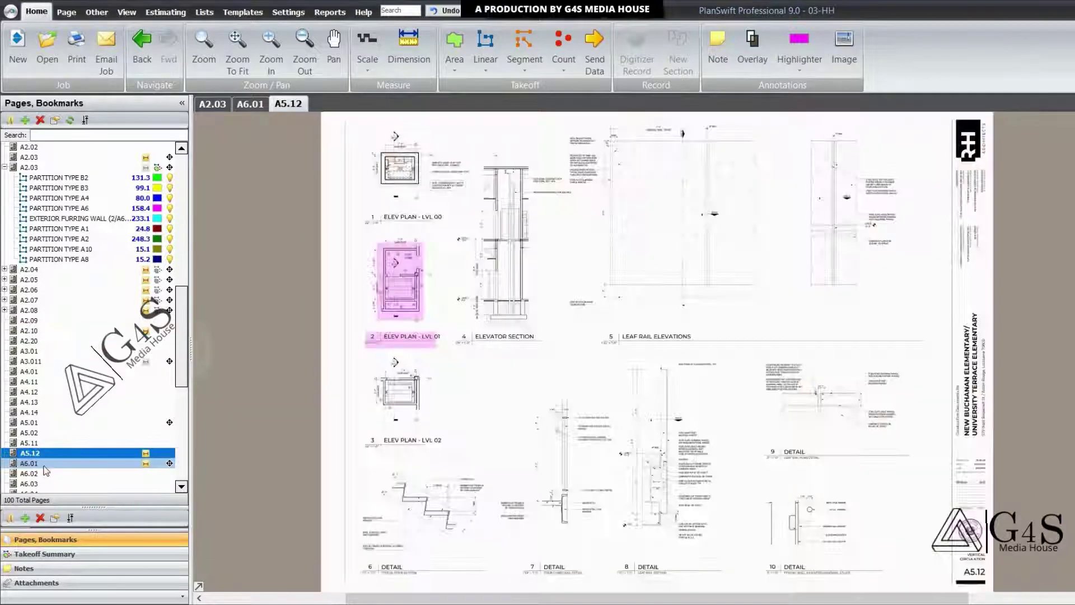
pyautogui.click(63, 362)
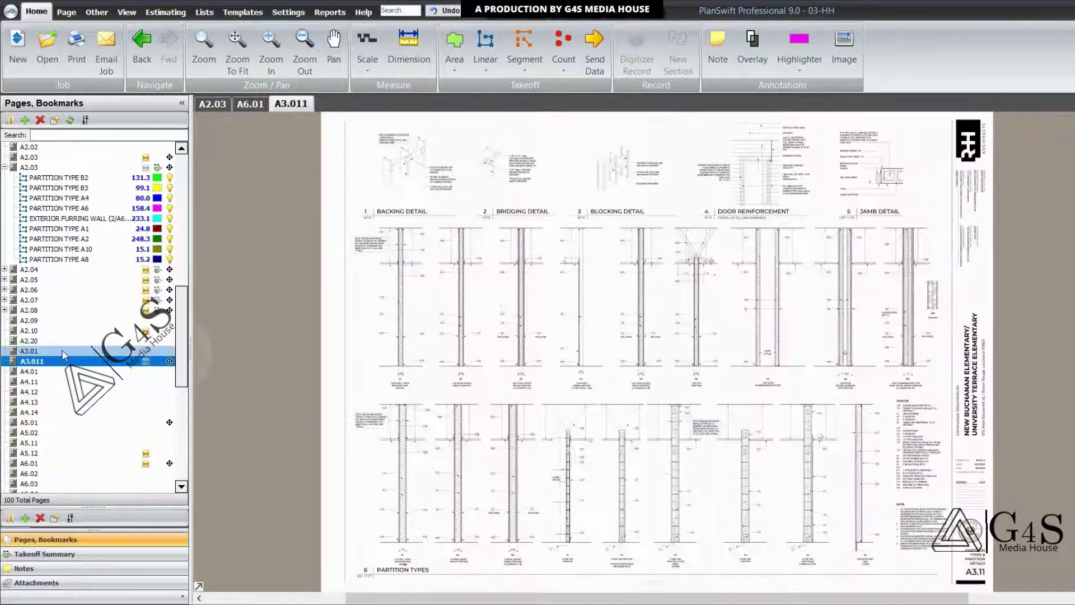
pyautogui.click(62, 351)
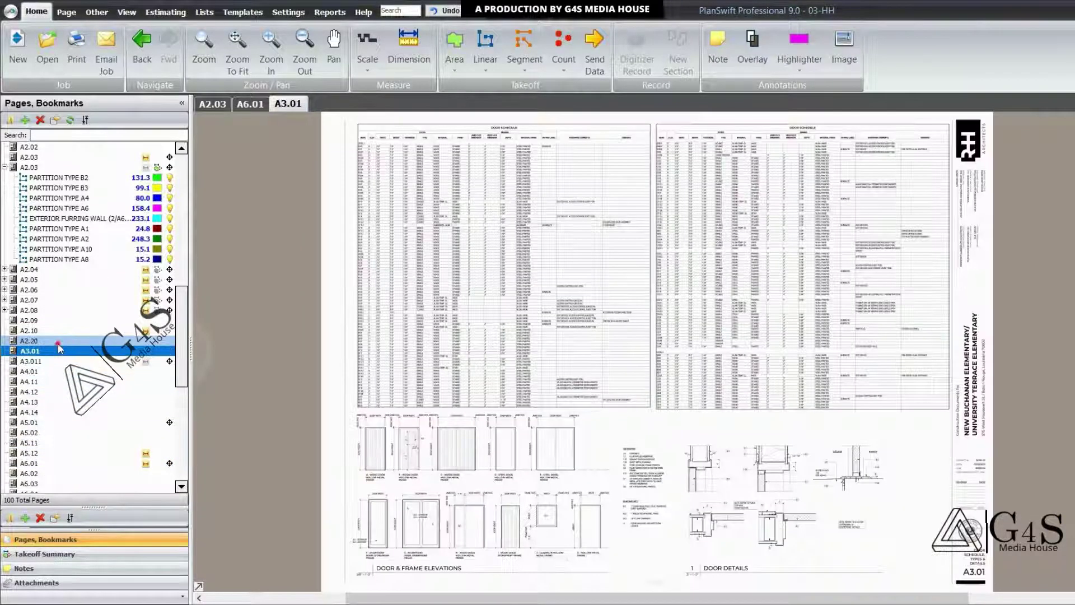
pyautogui.click(58, 342)
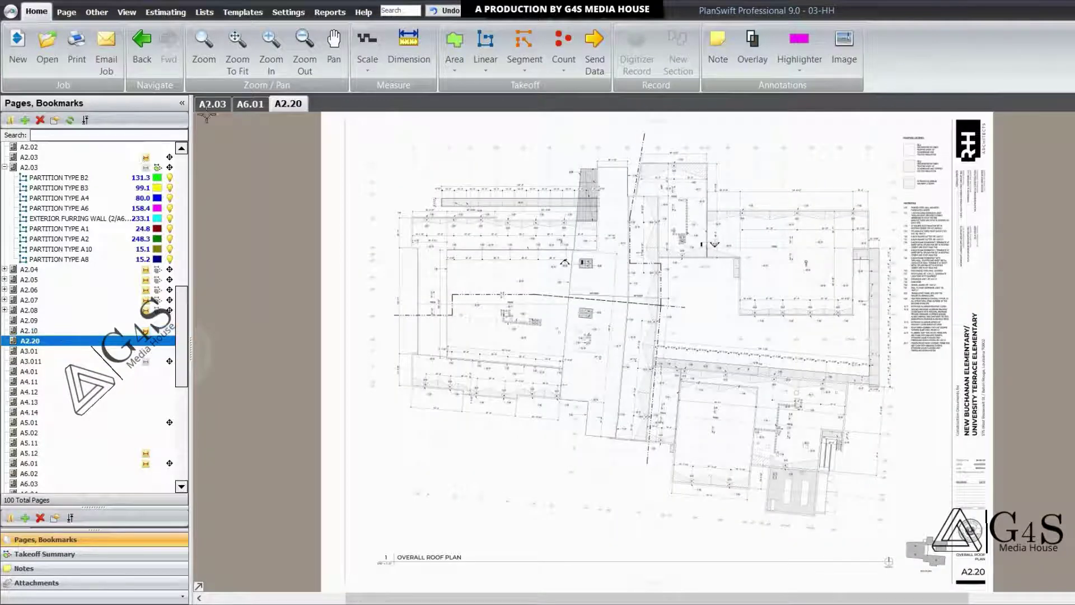
# Scroll the Pages list to the top and open cover sheet G0.00.
pyautogui.moveTo(184, 340); pyautogui.dragTo(197, 201)
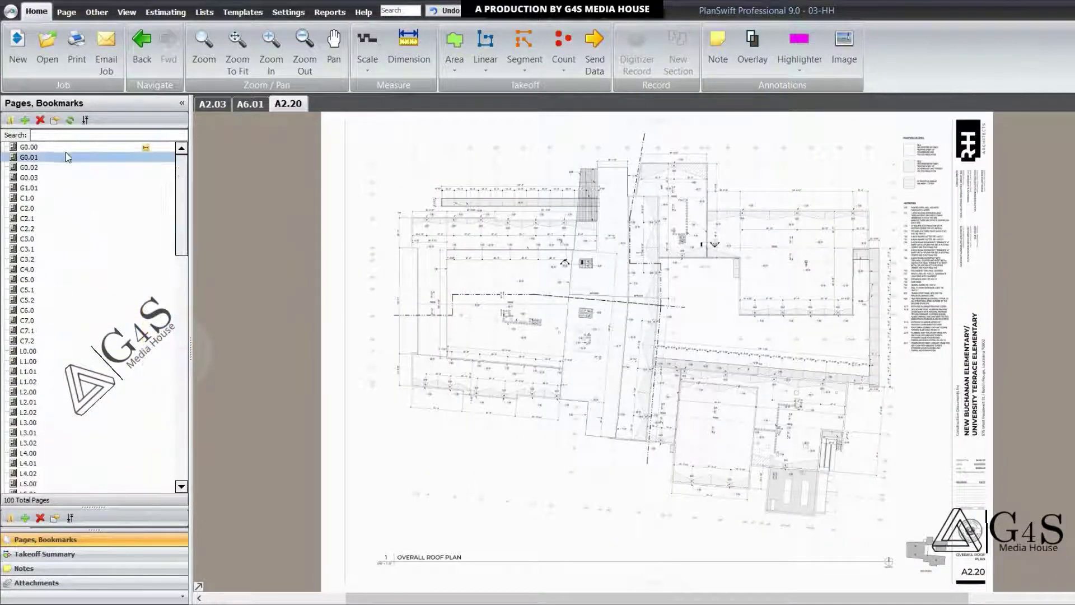
pyautogui.click(59, 148)
pyautogui.scroll(2, 785, 532)
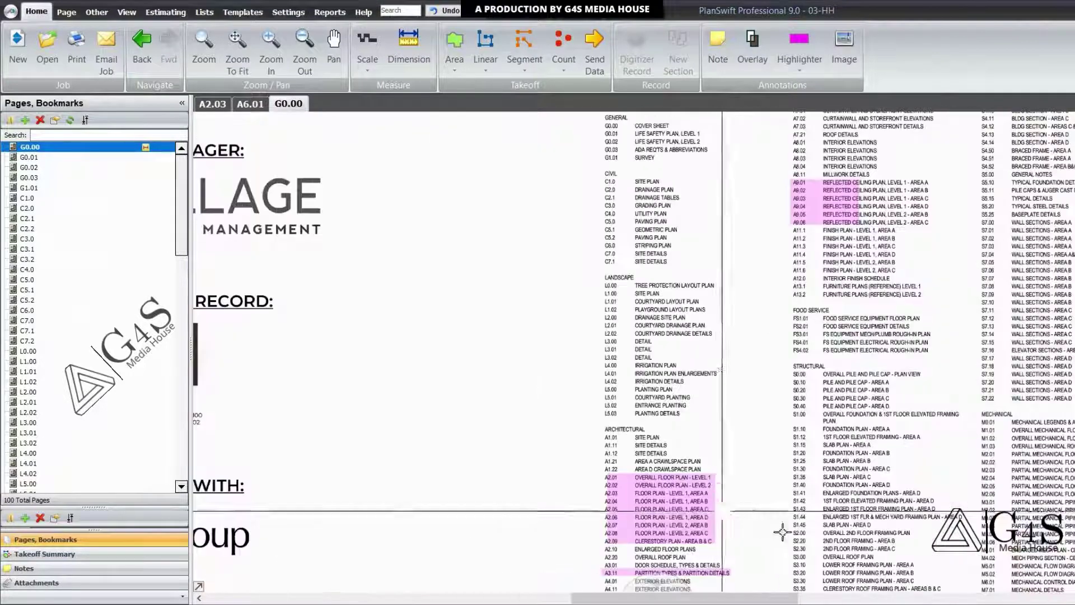
pyautogui.scroll(3, 613, 331)
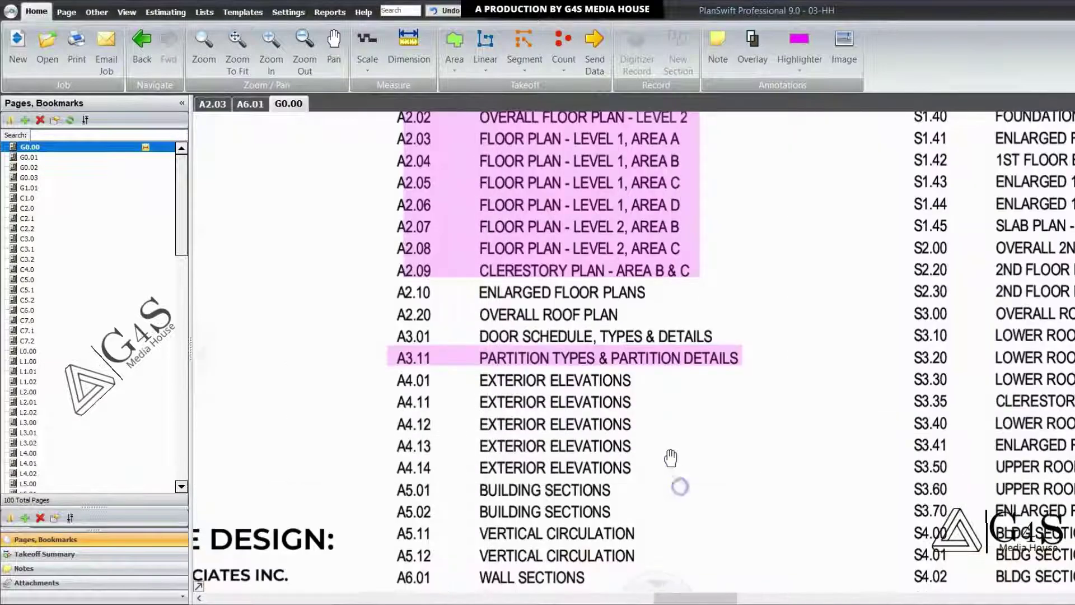
# Pan to the drawing index and box the A5.01–A5.02 building sections rows.
pyautogui.moveTo(669, 448); pyautogui.dragTo(653, 310)
pyautogui.moveTo(342, 309)
pyautogui.mouseDown()
pyautogui.moveTo(415, 330)
pyautogui.moveTo(578, 341)
pyautogui.mouseUp()
pyautogui.scroll(-10, 67, 358)
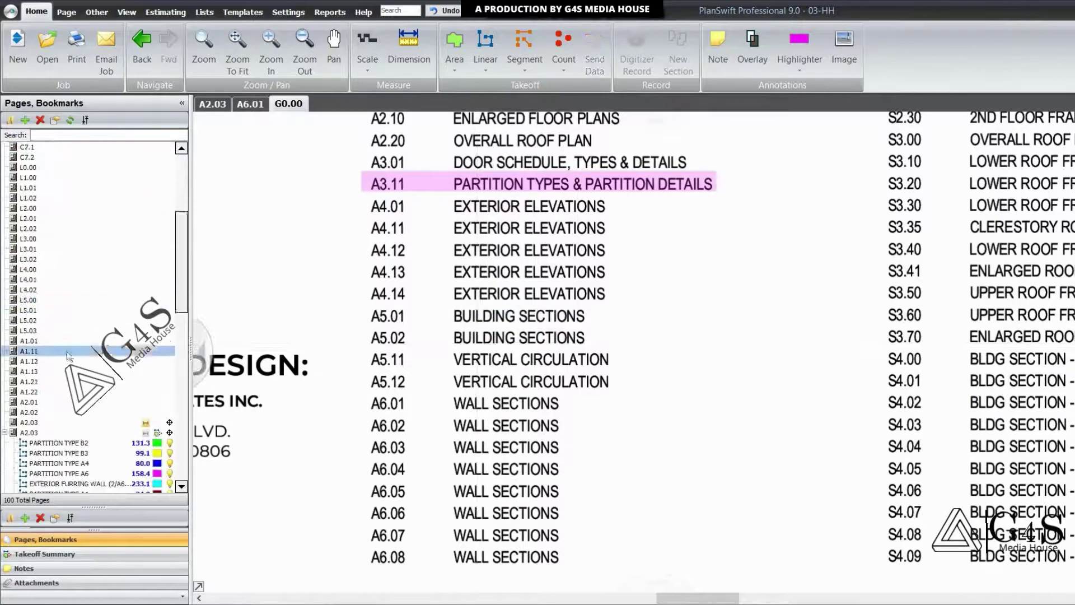
pyautogui.scroll(-7, 56, 369)
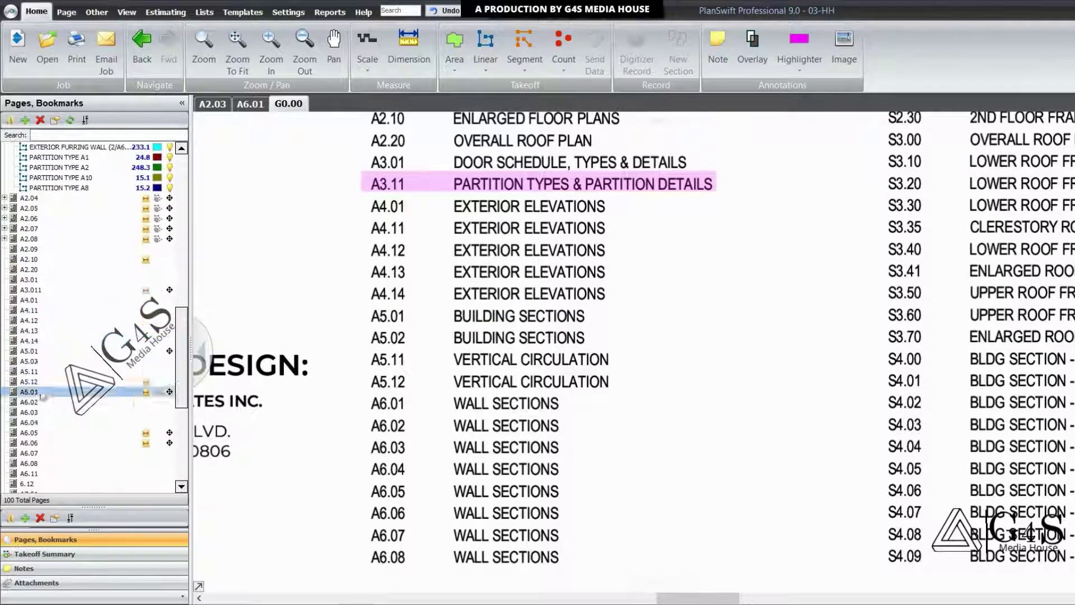
# Open sheet A5.01 and box the Level 1 0'-0", Level 2 15'-0" and 30'-0" height markers.
pyautogui.click(31, 350)
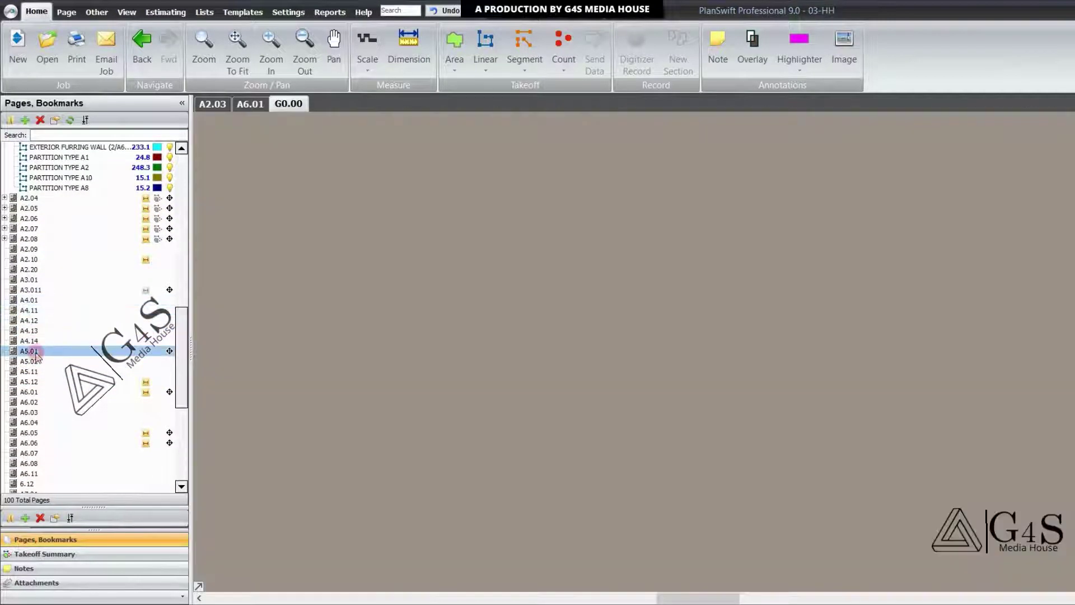
pyautogui.scroll(5, 557, 354)
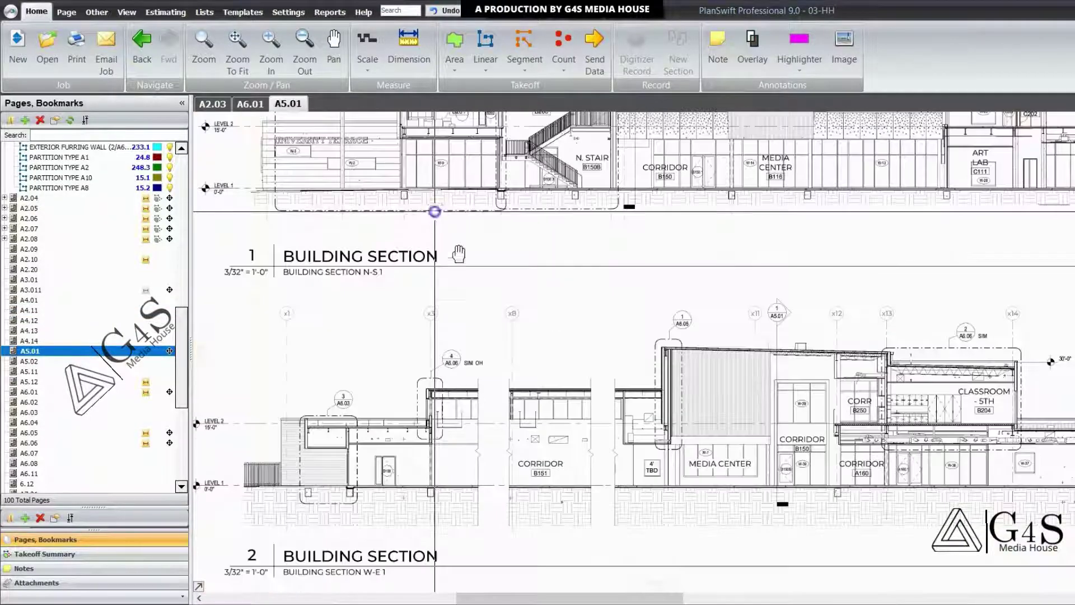
pyautogui.hscroll(10, 556, 354)
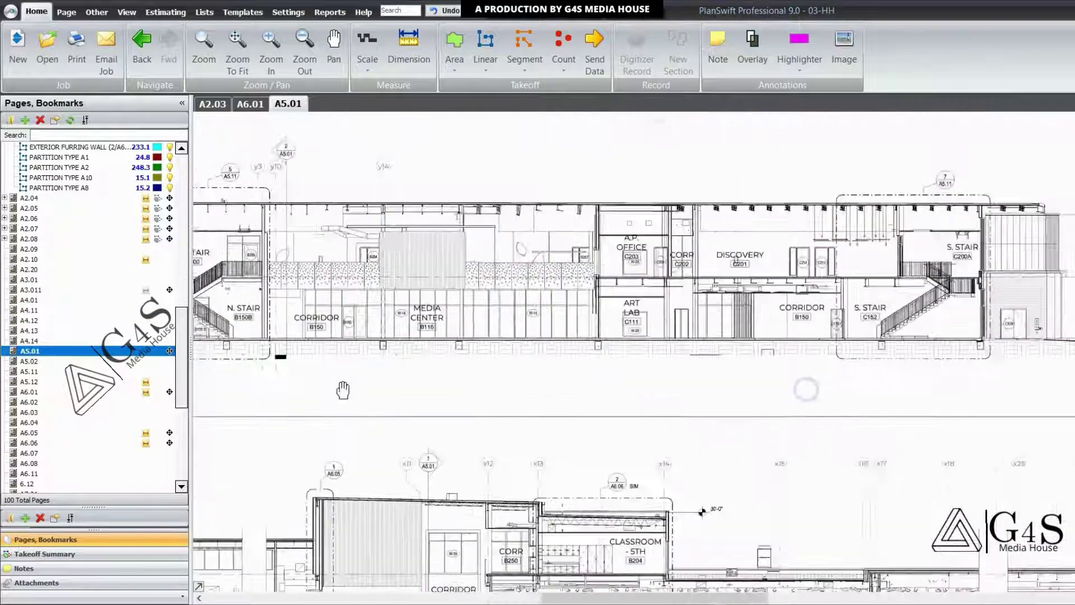
pyautogui.scroll(3, 842, 334)
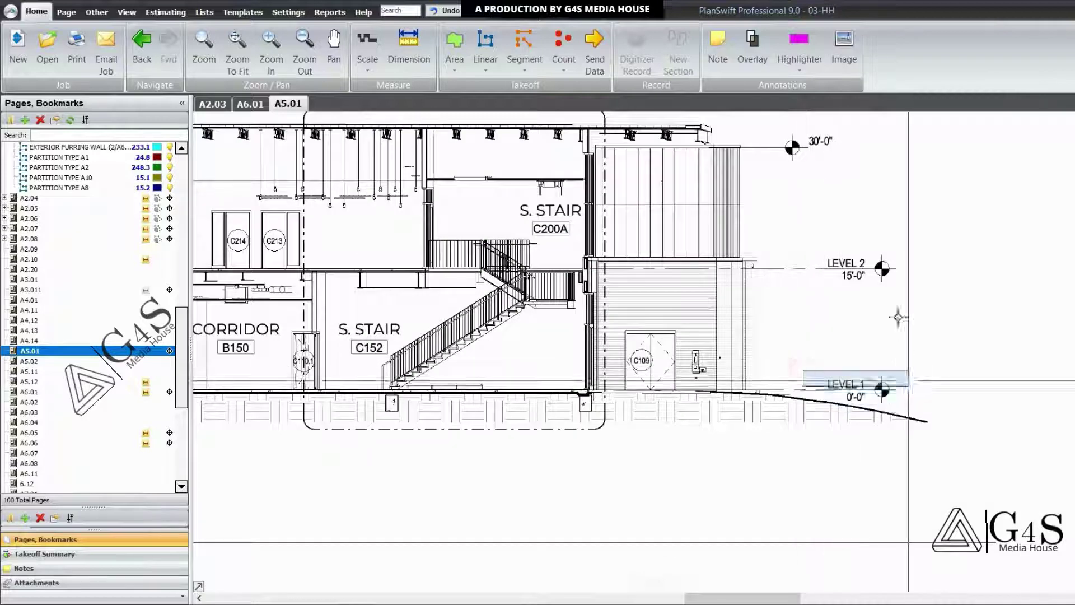
pyautogui.moveTo(914, 297); pyautogui.dragTo(885, 439)
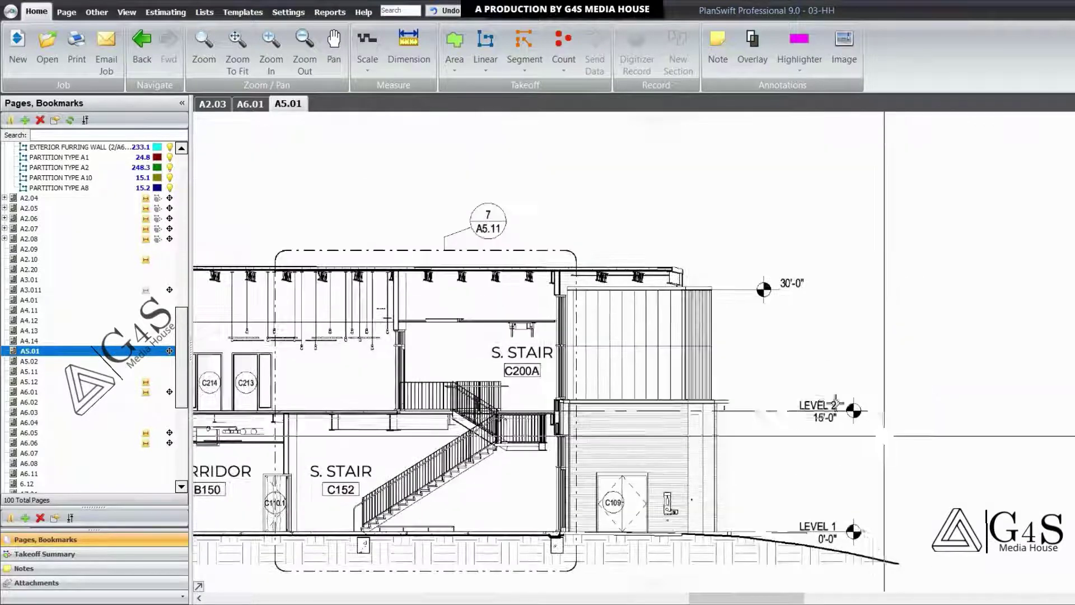
pyautogui.moveTo(772, 386)
pyautogui.mouseDown()
pyautogui.moveTo(882, 427)
pyautogui.moveTo(855, 291)
pyautogui.mouseUp()
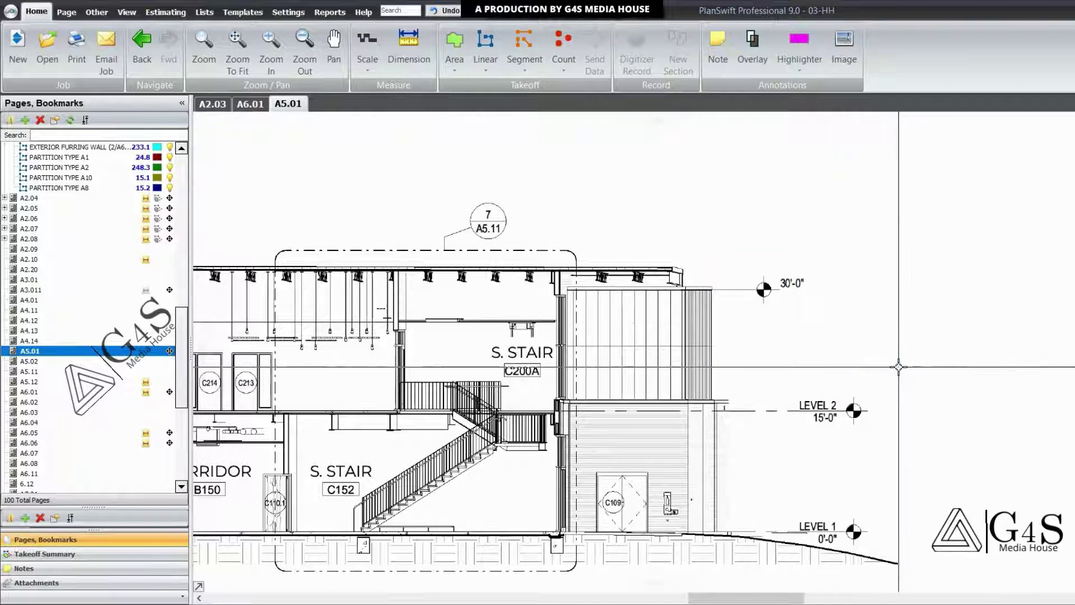
pyautogui.scroll(-2, 892, 364)
pyautogui.scroll(-3, 986, 355)
pyautogui.moveTo(679, 269); pyautogui.dragTo(832, 420)
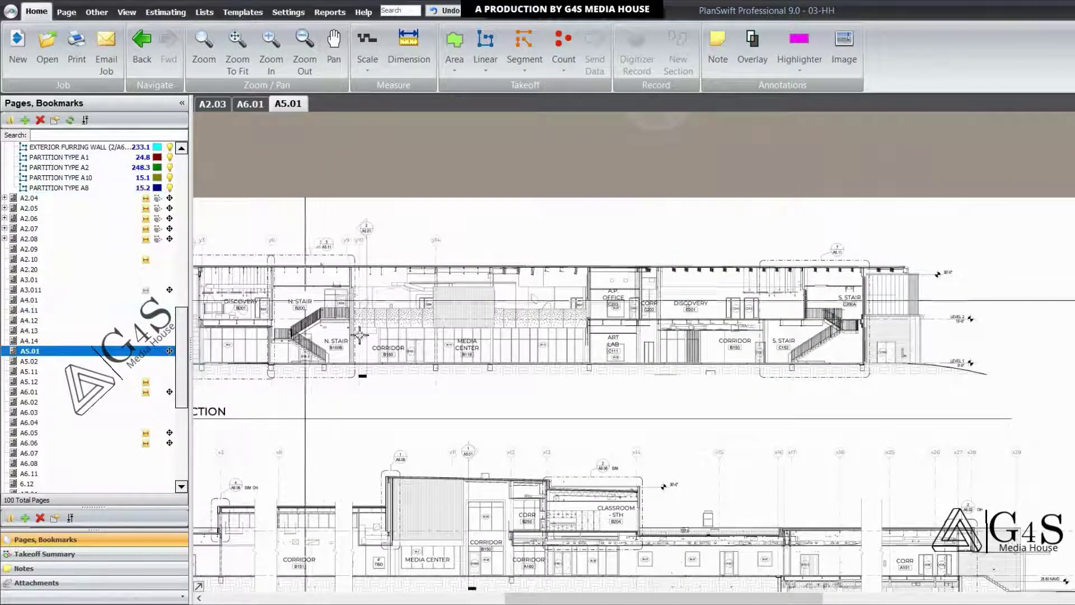
# Return to floor plan A2.03, fit the whole takeoff in view and nudge it down with Pan.
pyautogui.click(218, 106)
pyautogui.scroll(-3, 616, 351)
pyautogui.scroll(2, 615, 351)
pyautogui.scroll(-2, 616, 352)
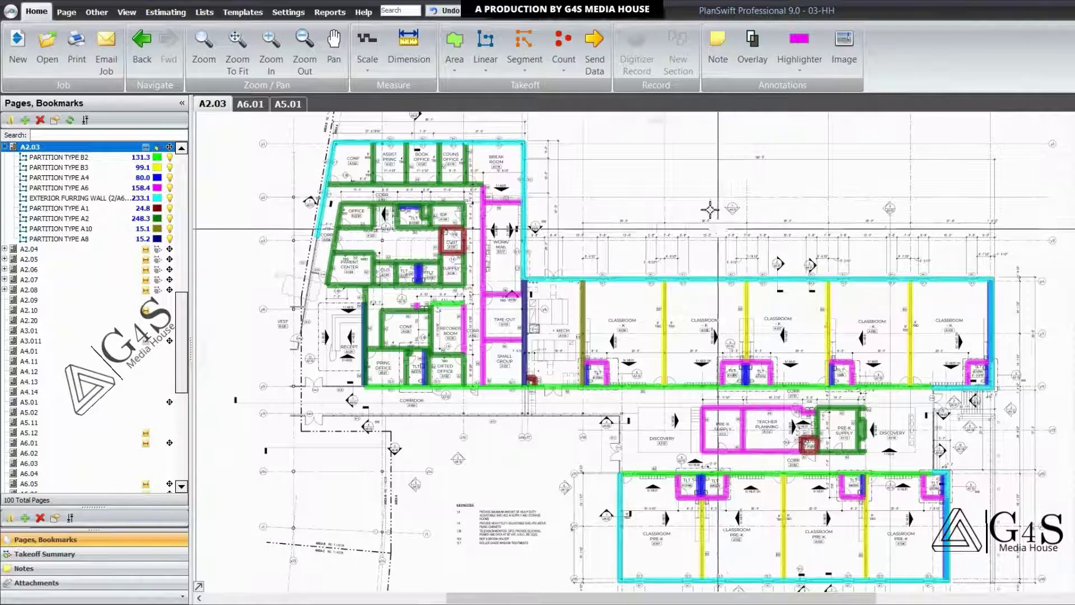
pyautogui.hscroll(2, 761, 246)
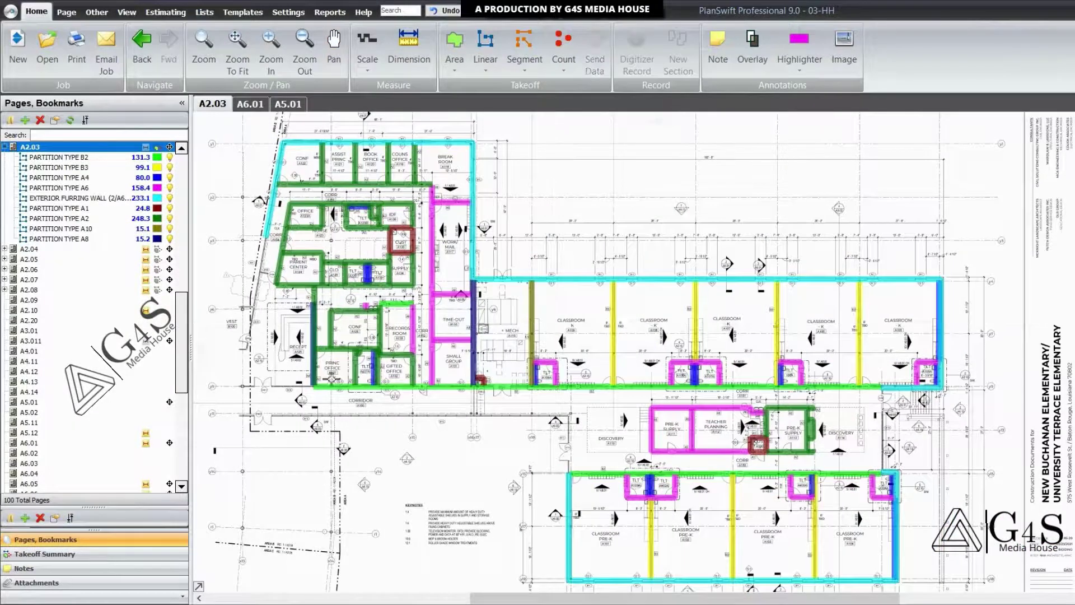
pyautogui.click(586, 160)
pyautogui.moveTo(579, 191); pyautogui.dragTo(580, 191)
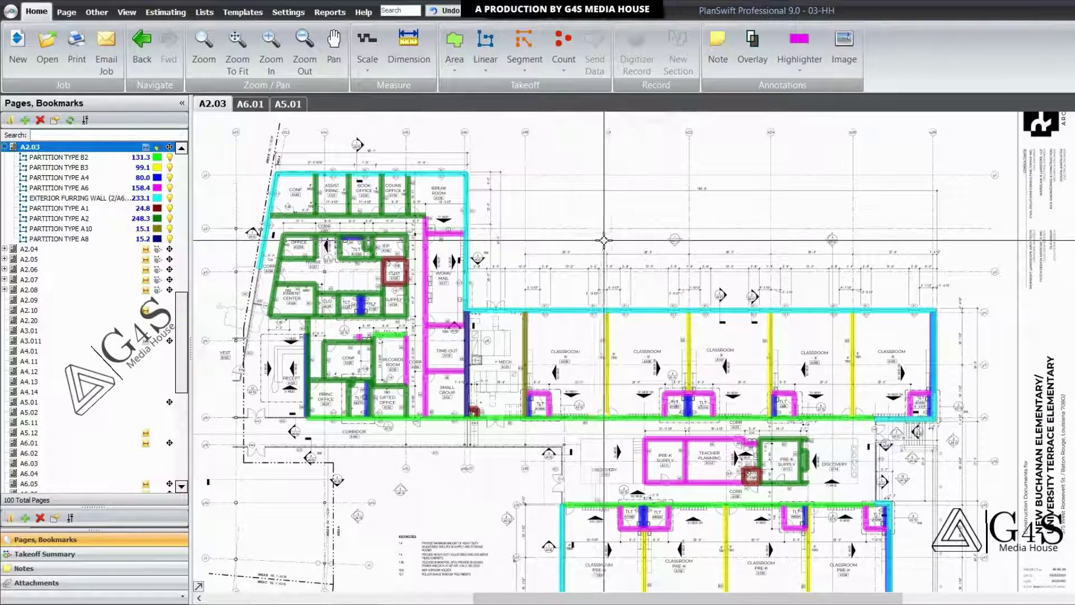